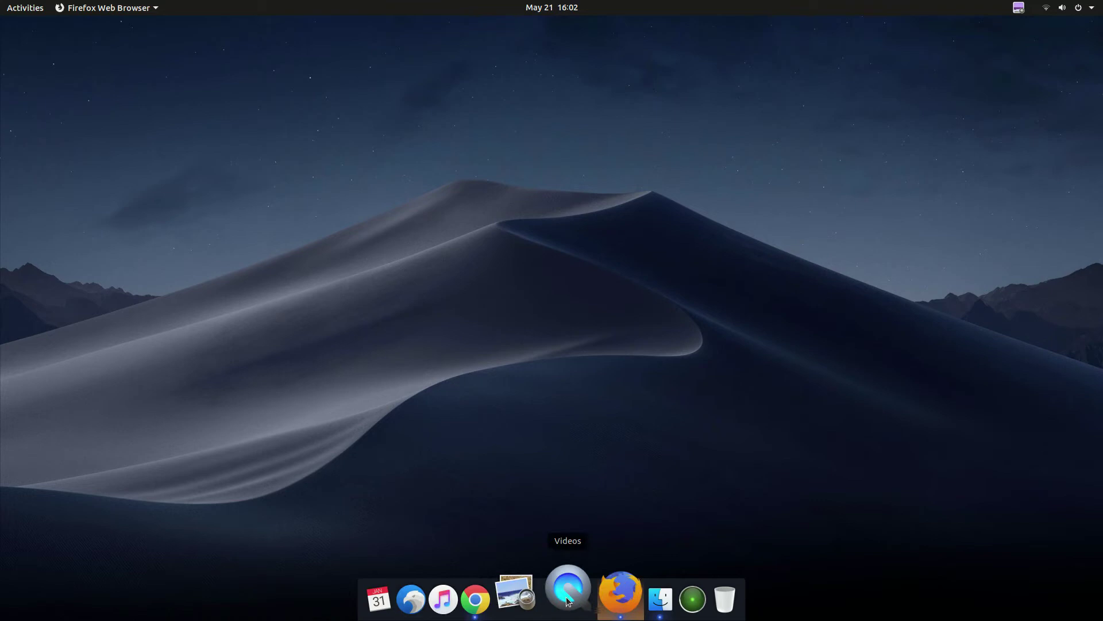
- Drag the Videos, Rhythmbox, Thunderbird and Calendar launchers off the dock to remove them
drag(568, 601, 596, 350)
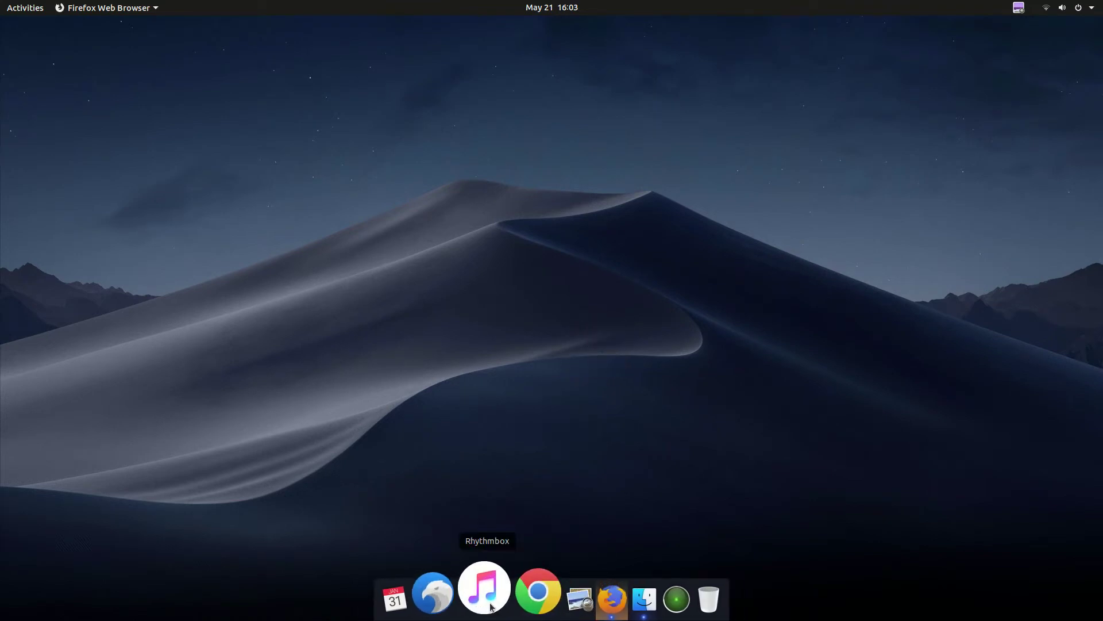
drag(491, 608, 492, 379)
drag(466, 599, 489, 419)
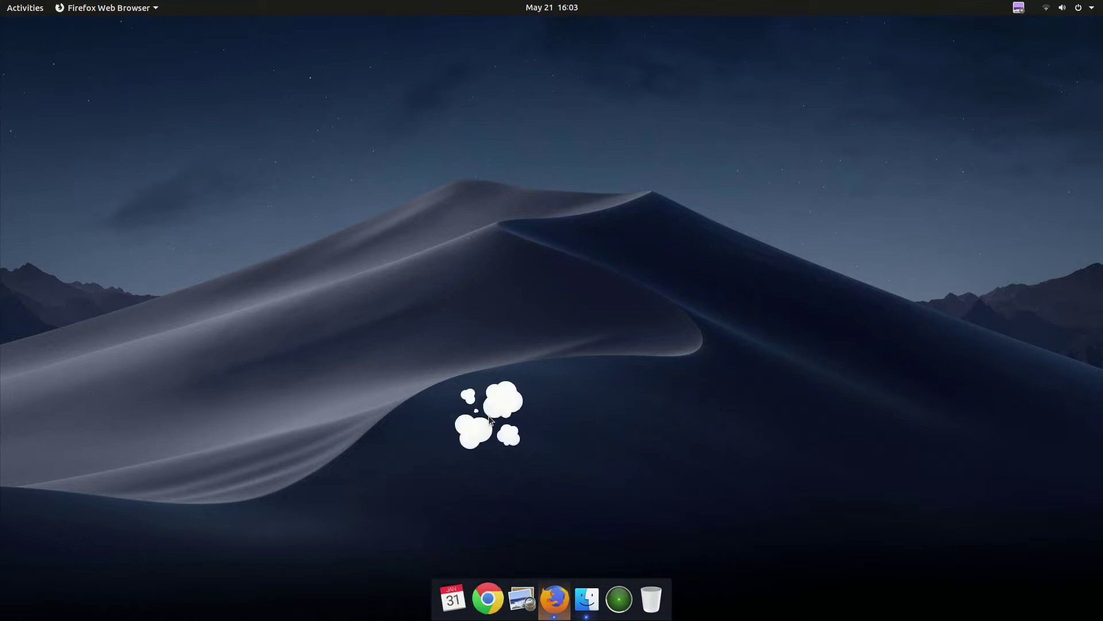
drag(450, 599, 459, 482)
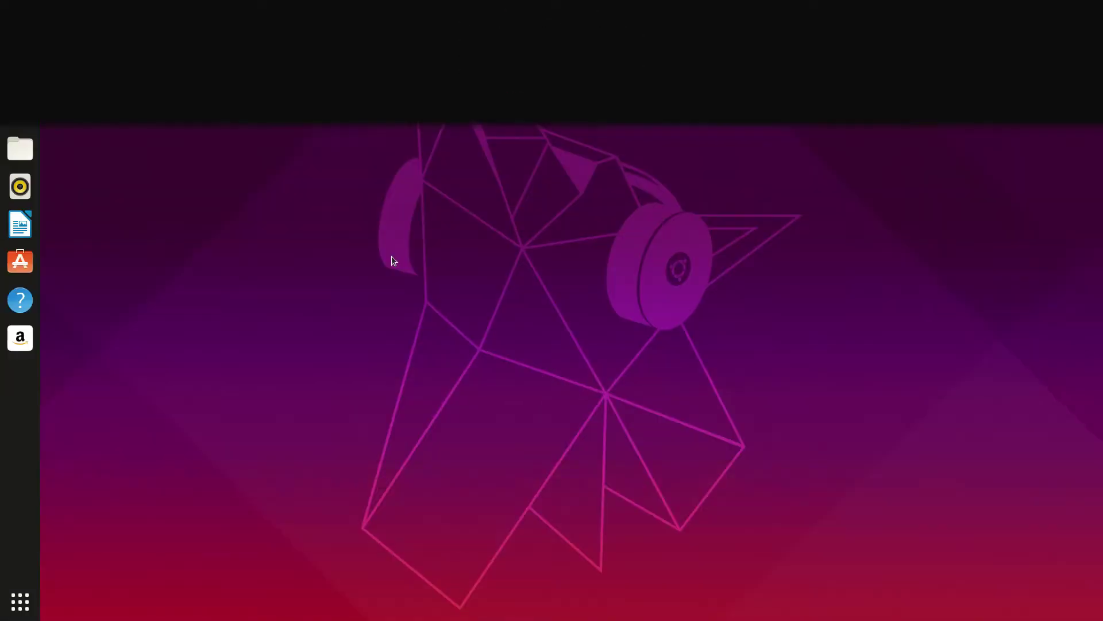
- Download Mc-OS-MJV-Dark-Gn3.32-V.2.1.tar.xz from the gnome-look.org theme page's Files list
click(20, 34)
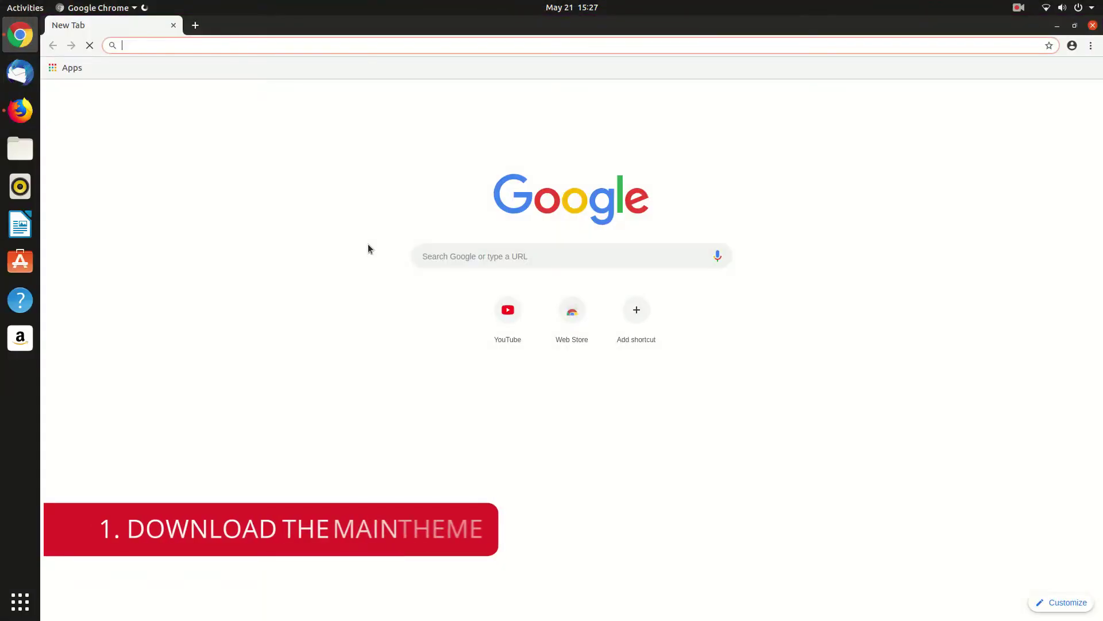
text(https://www.gnome-look.org/p/1241688/)
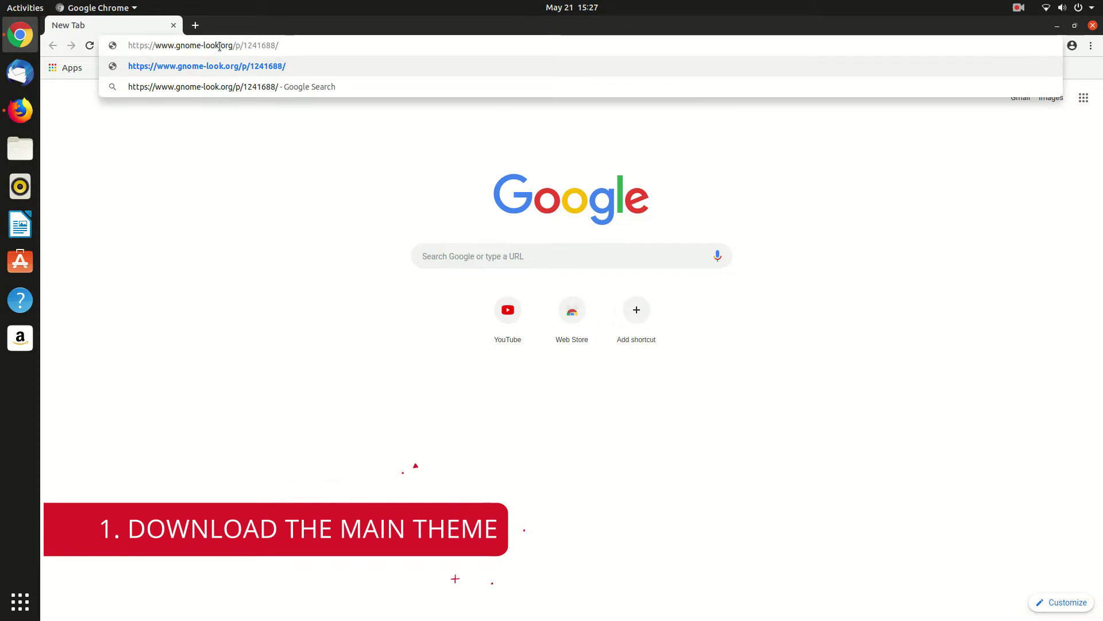
key(Return)
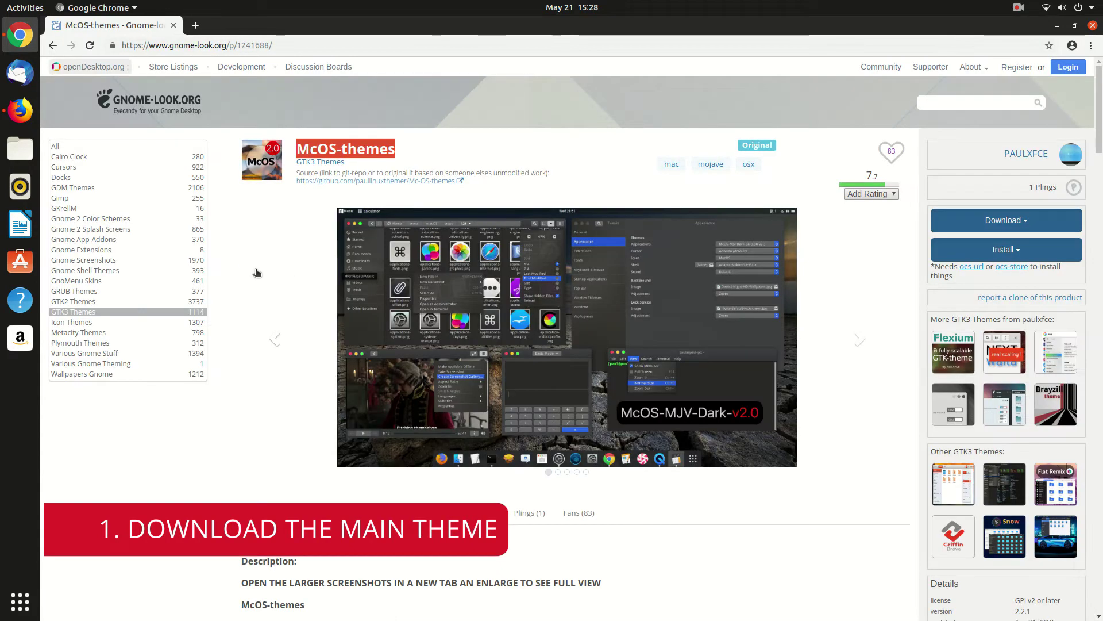
scroll(326, 326, down, 5)
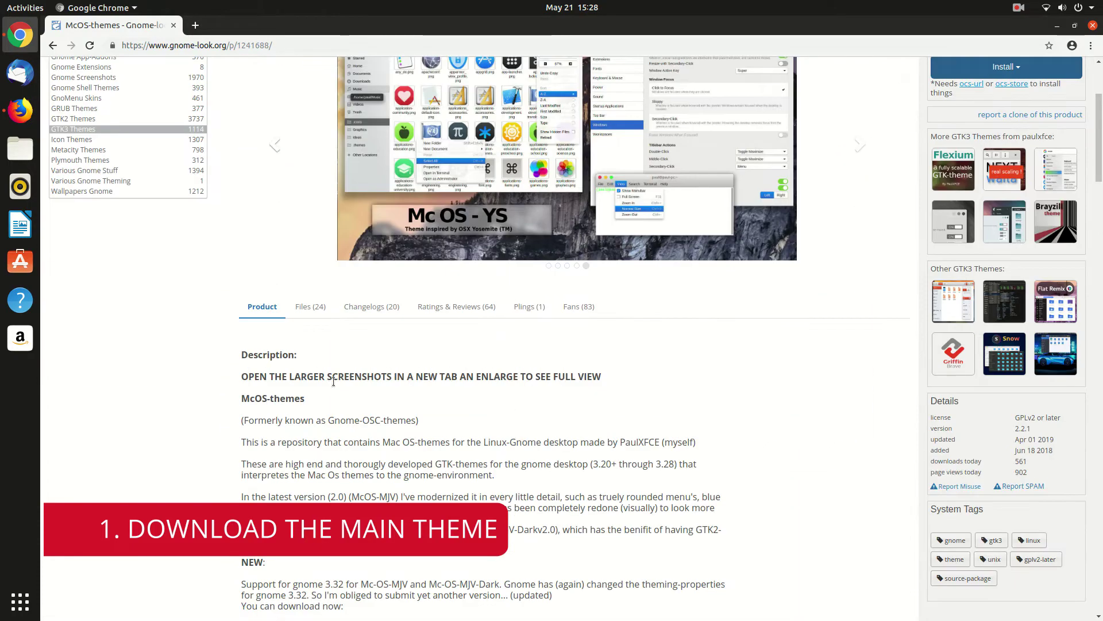
click(309, 308)
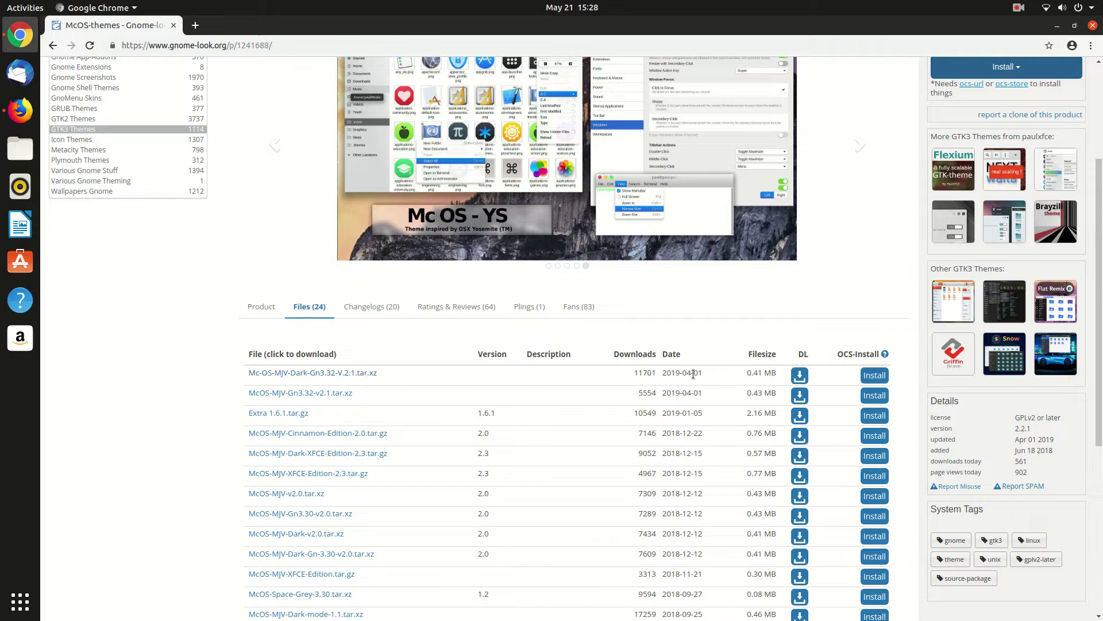
click(801, 376)
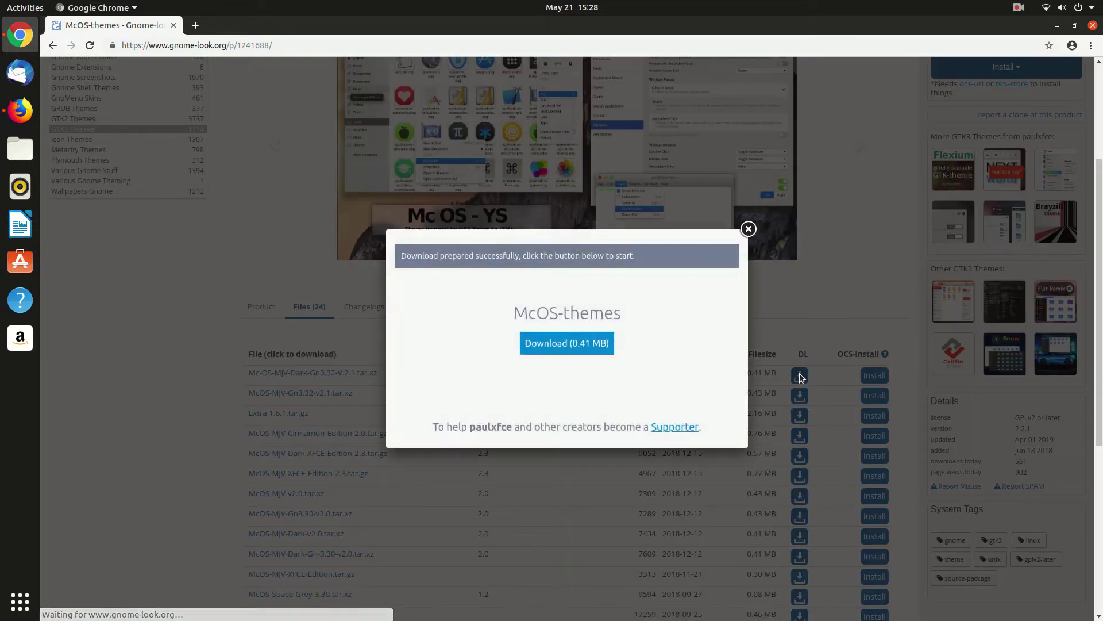
click(582, 343)
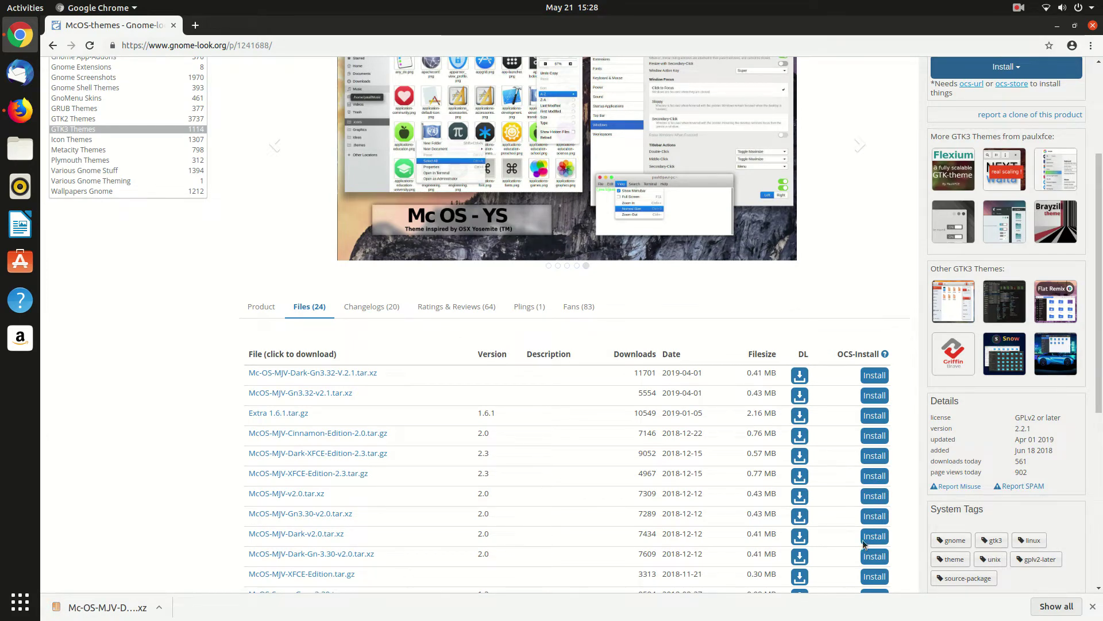
- Extract the downloaded theme archive into the Downloads folder
click(1055, 607)
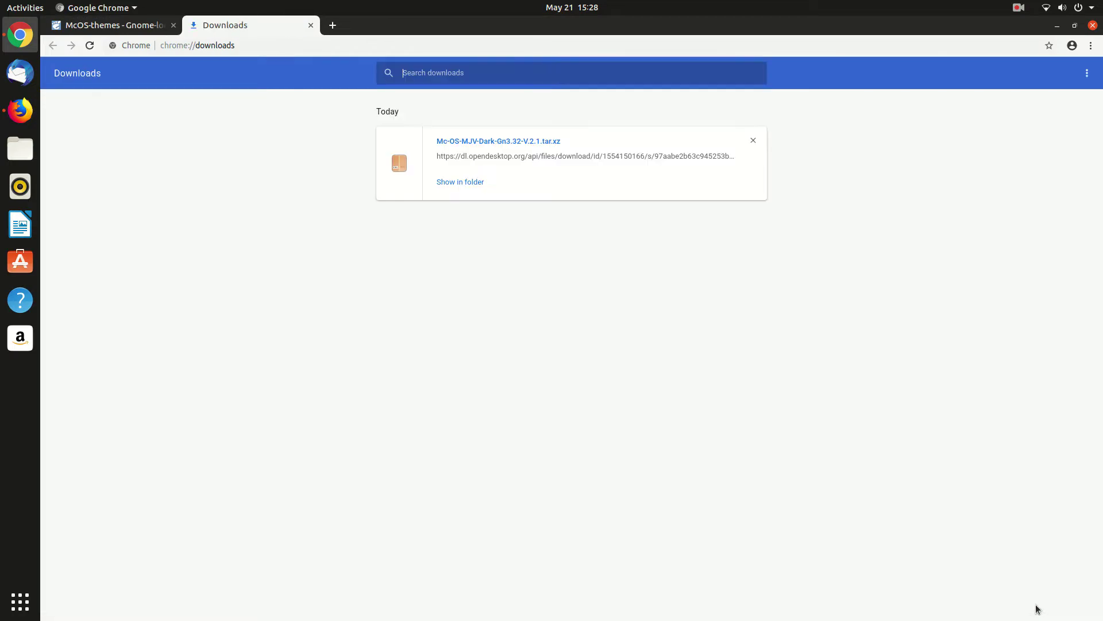
click(448, 182)
right_click(226, 99)
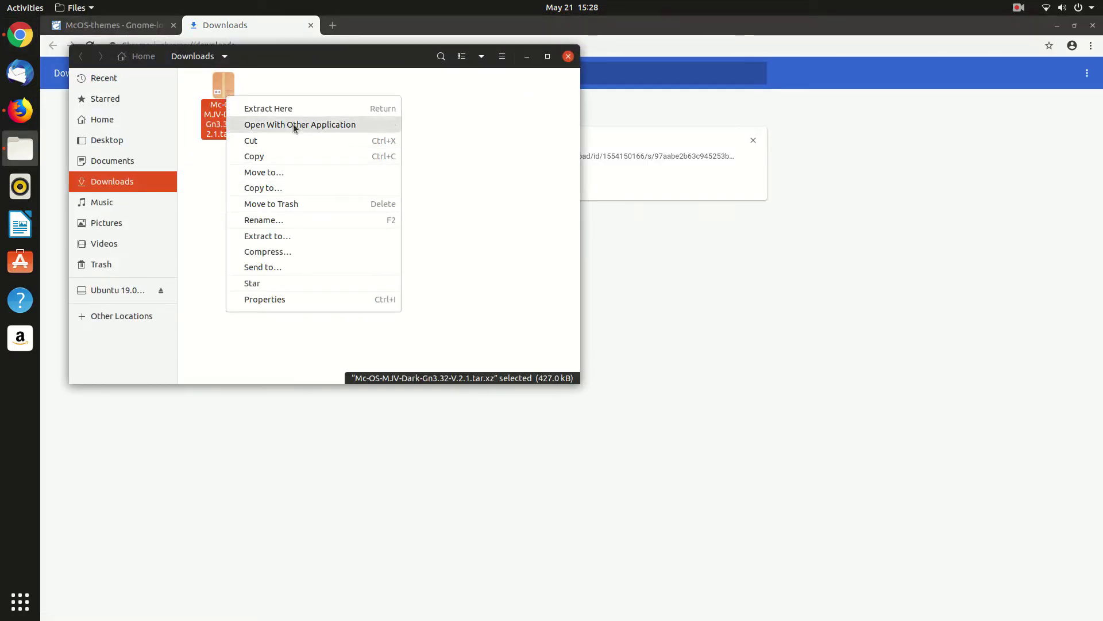
click(293, 108)
click(315, 184)
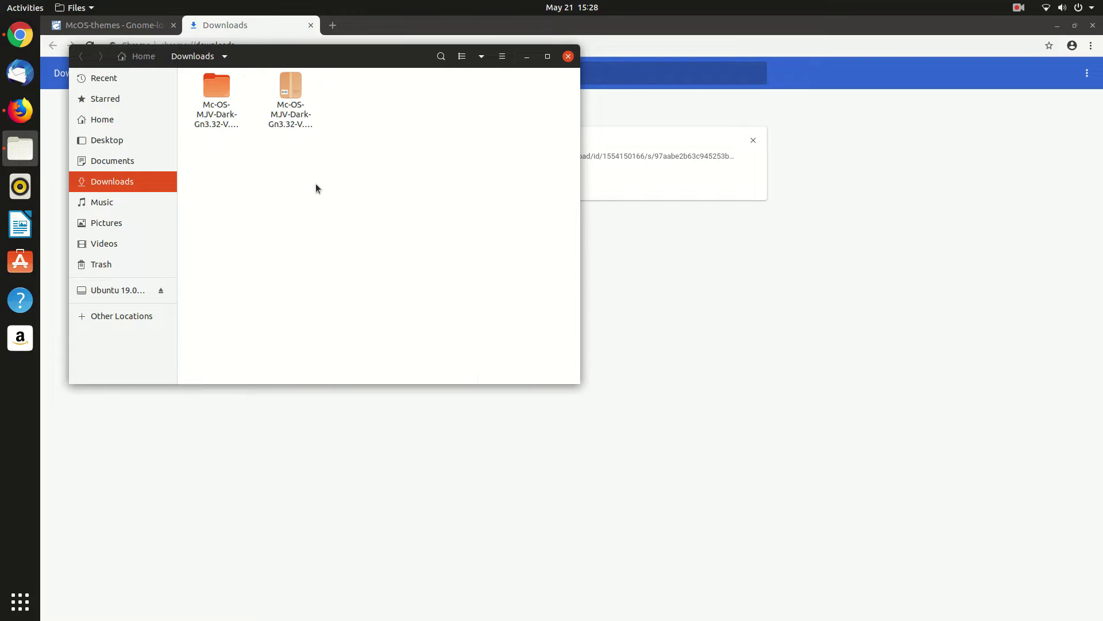
click(525, 56)
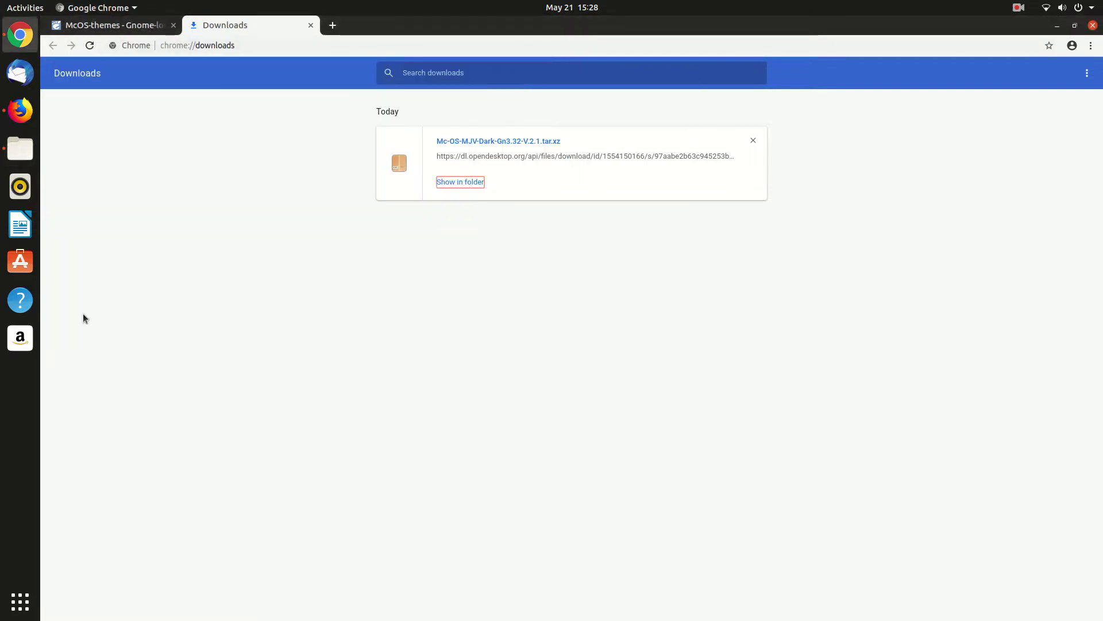
- Search Ubuntu Software for GNOME Tweaks and install it
click(20, 262)
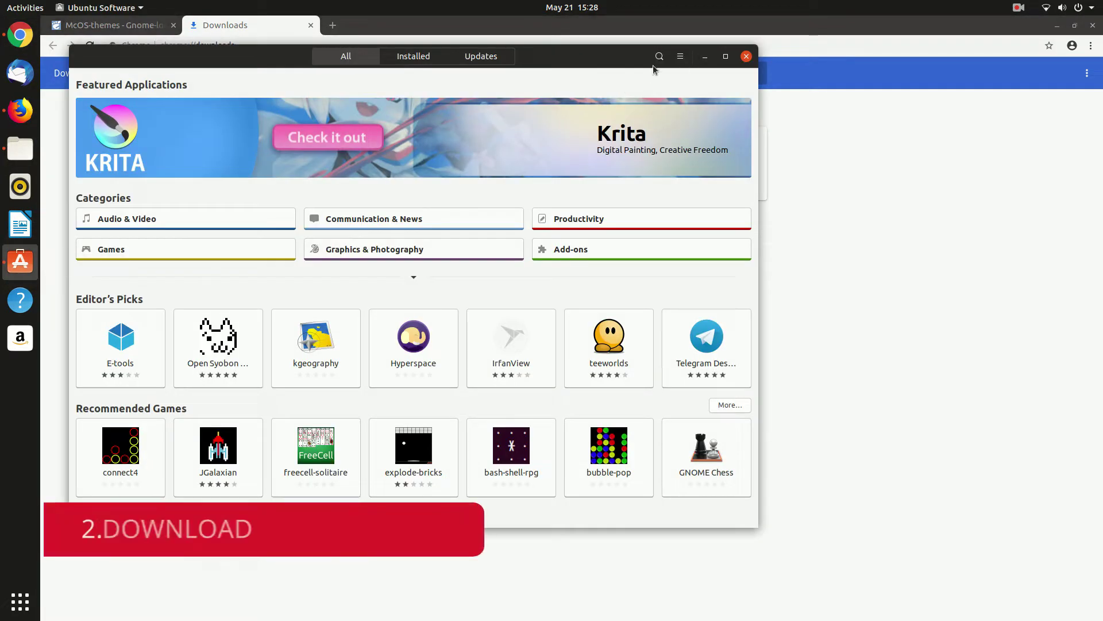
click(660, 55)
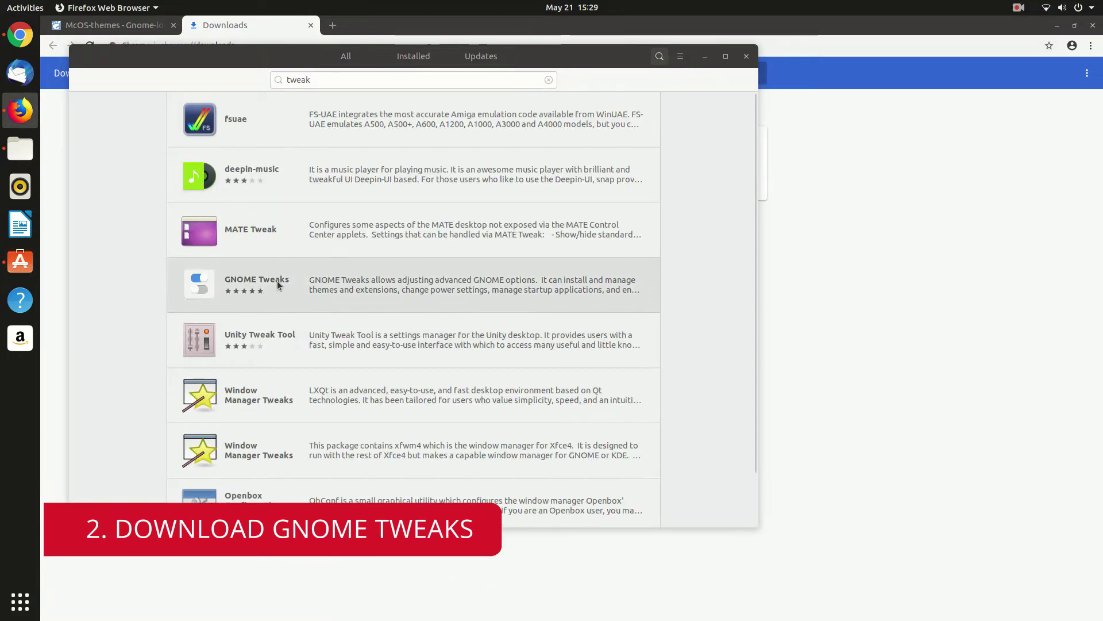
click(279, 285)
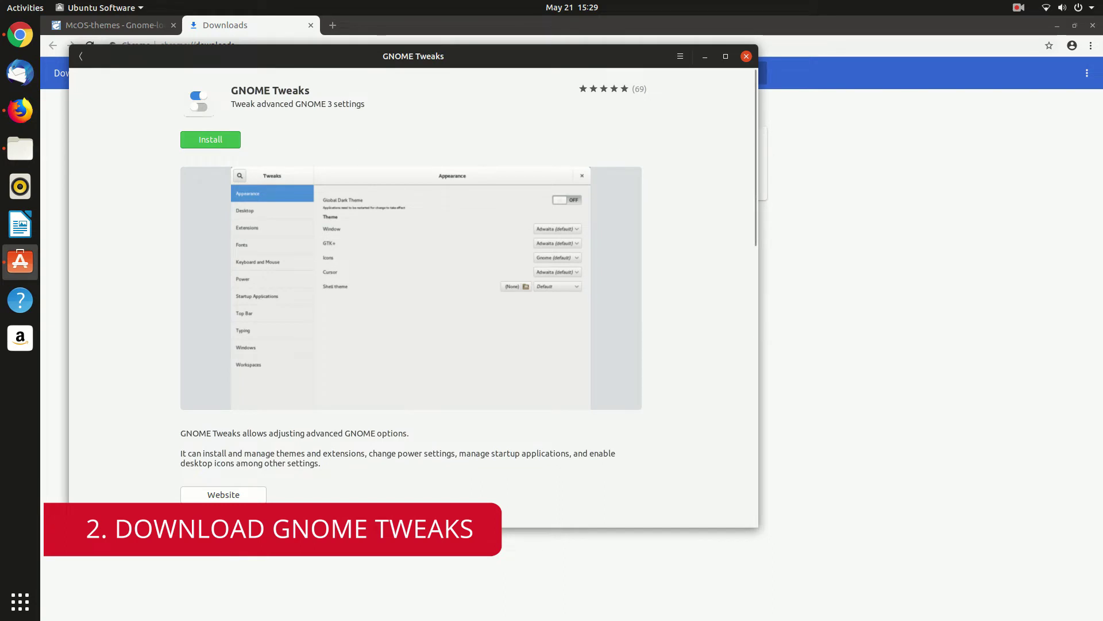
click(210, 139)
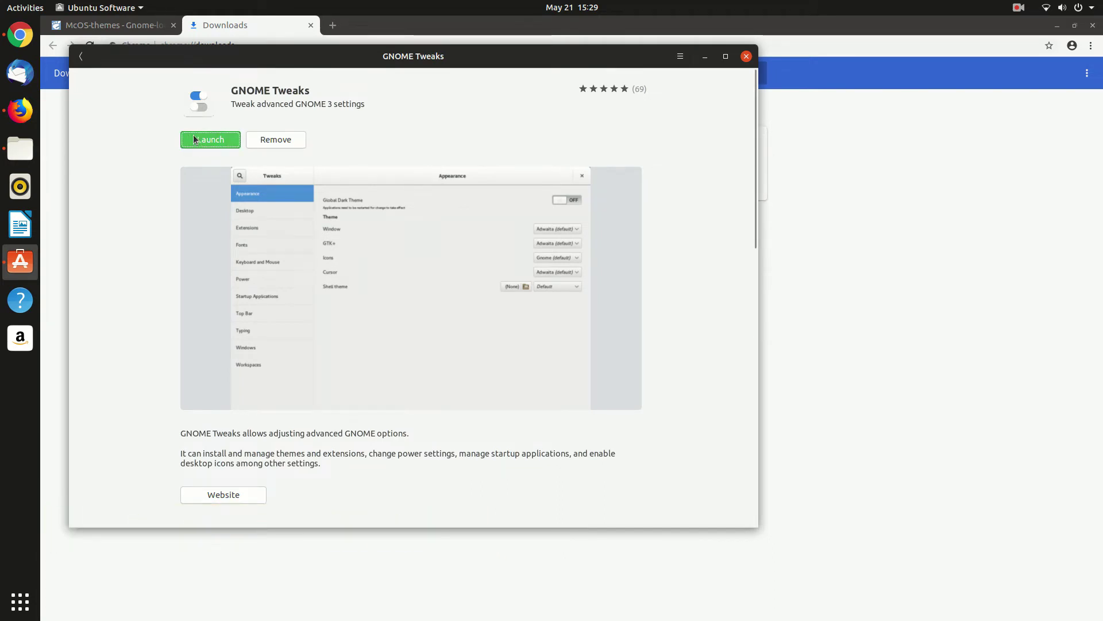
click(194, 139)
click(342, 187)
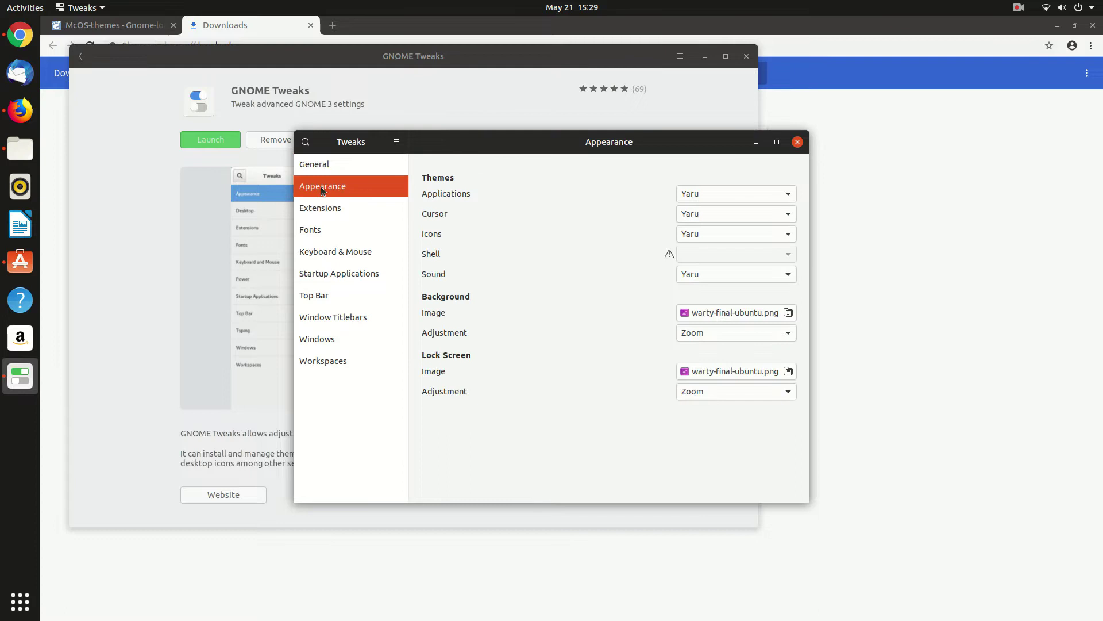
click(353, 212)
click(347, 234)
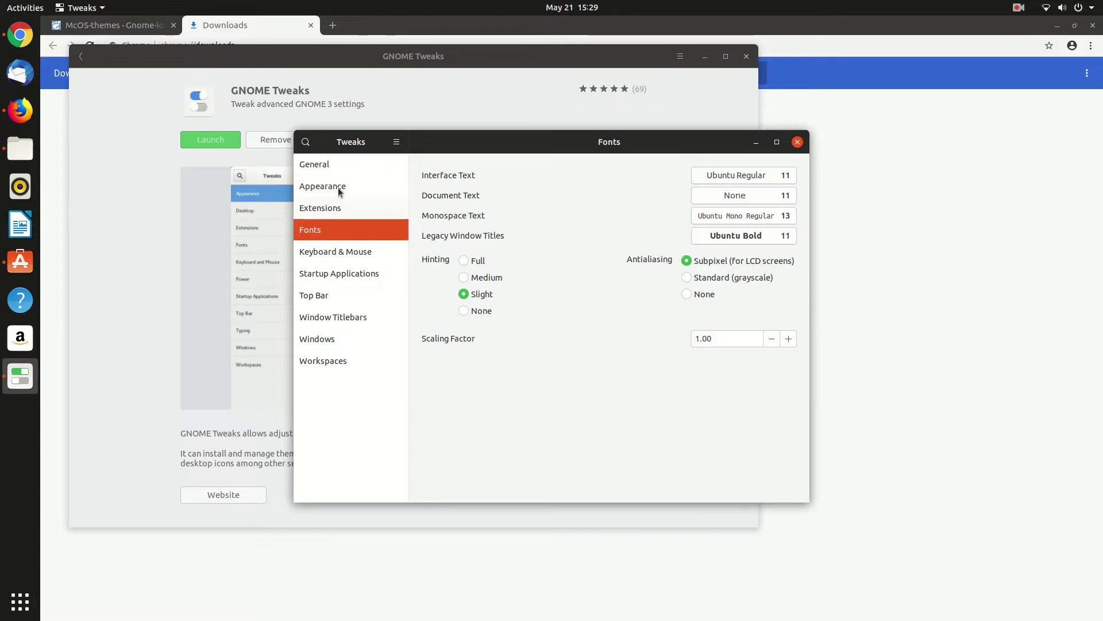
click(318, 208)
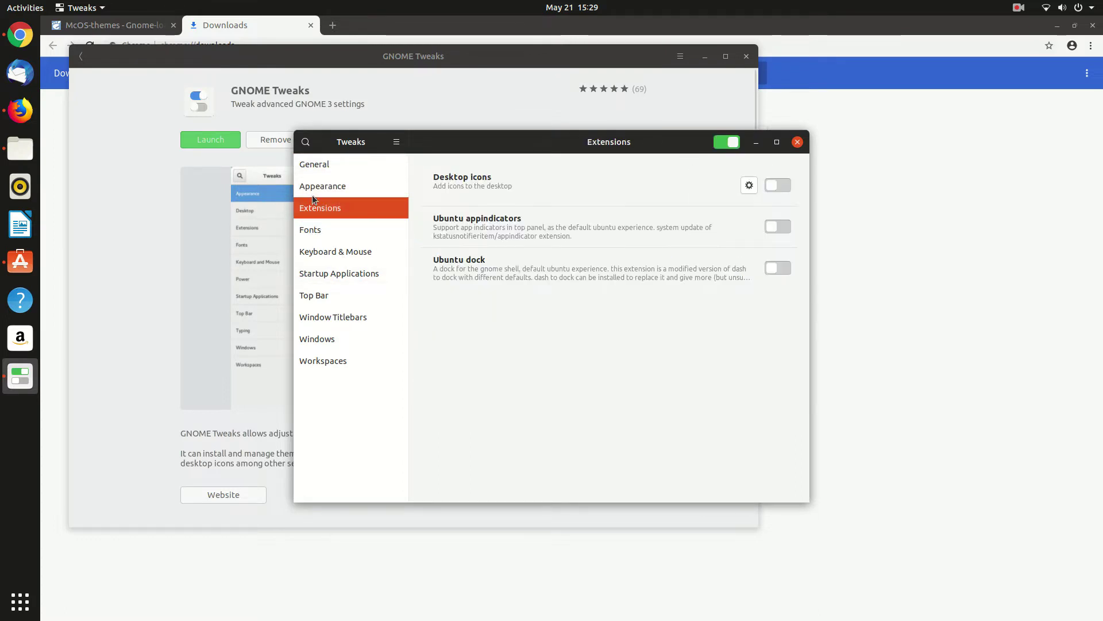
click(352, 183)
click(705, 192)
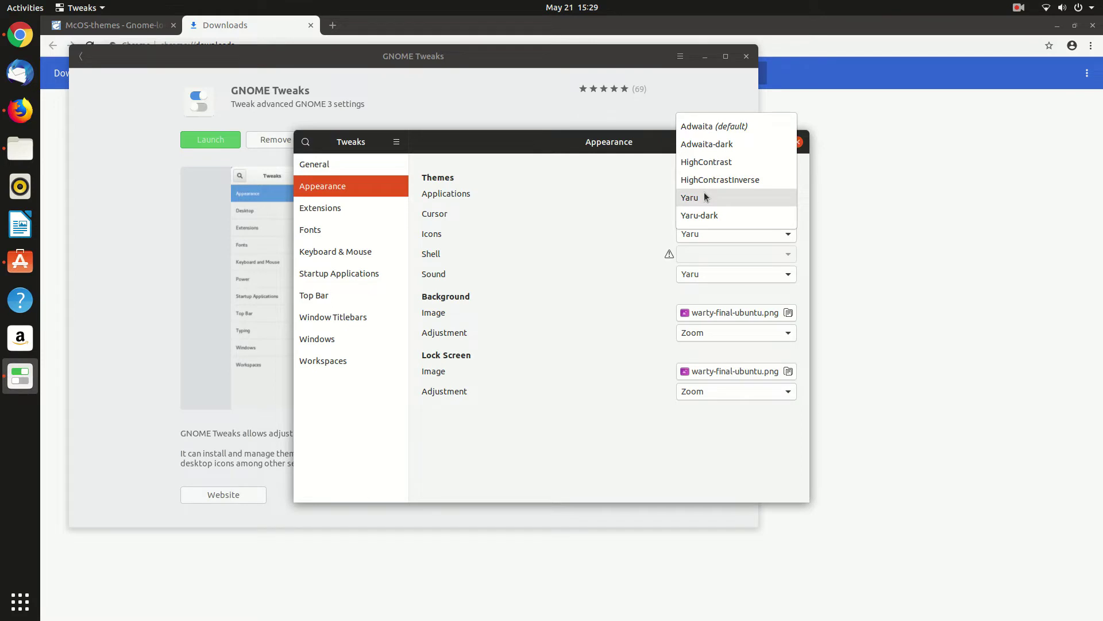
click(538, 205)
click(756, 142)
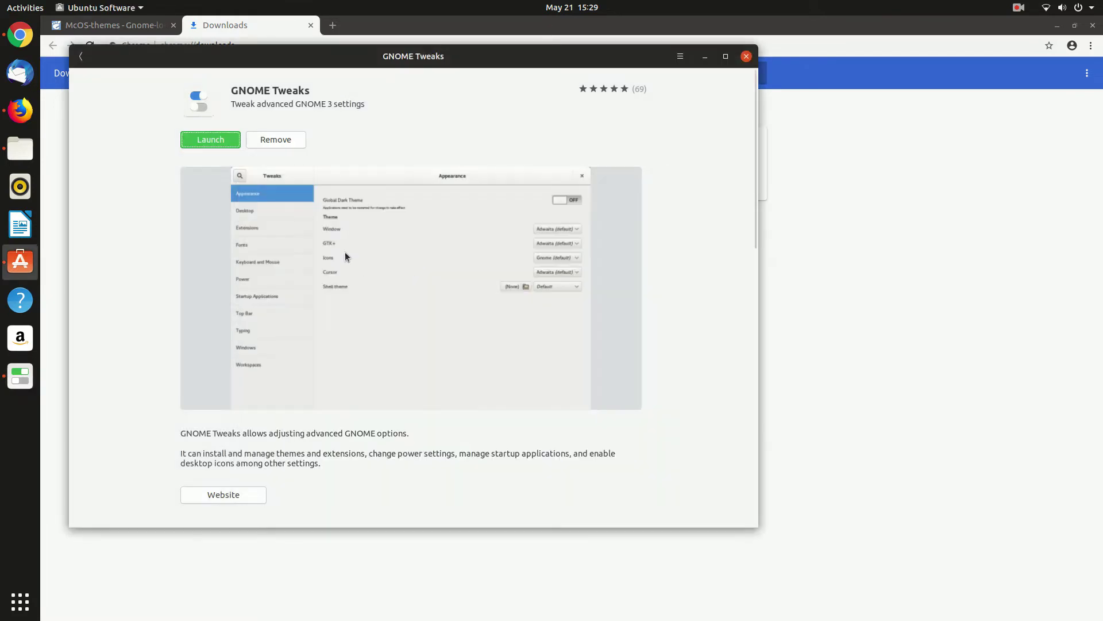
- Copy the extracted Mc-OS dark theme folder from Downloads
click(747, 56)
click(21, 151)
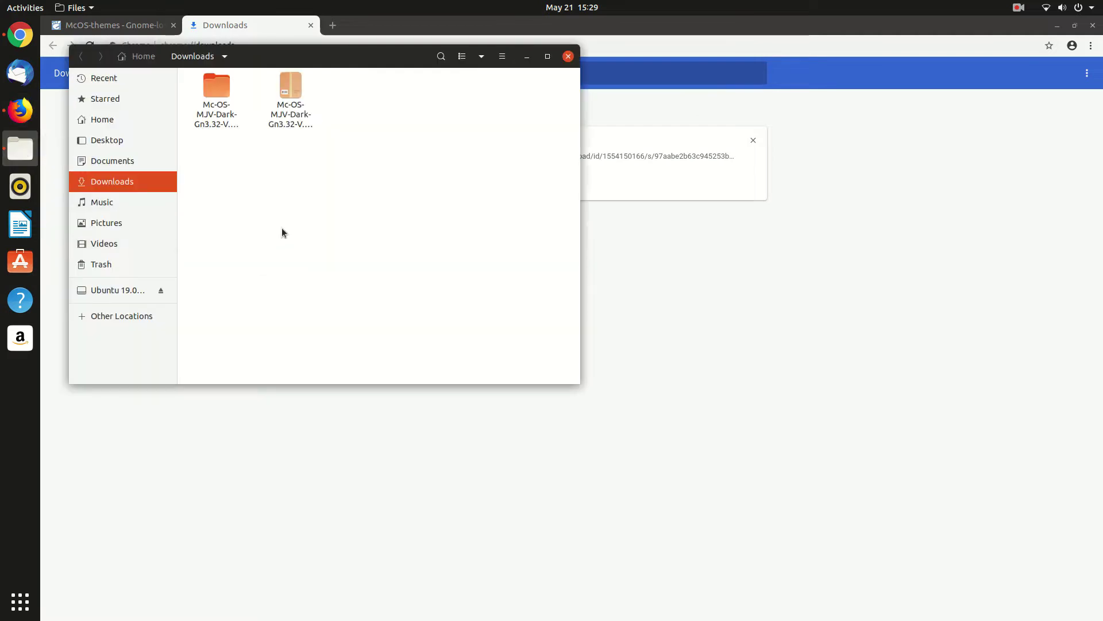
click(218, 85)
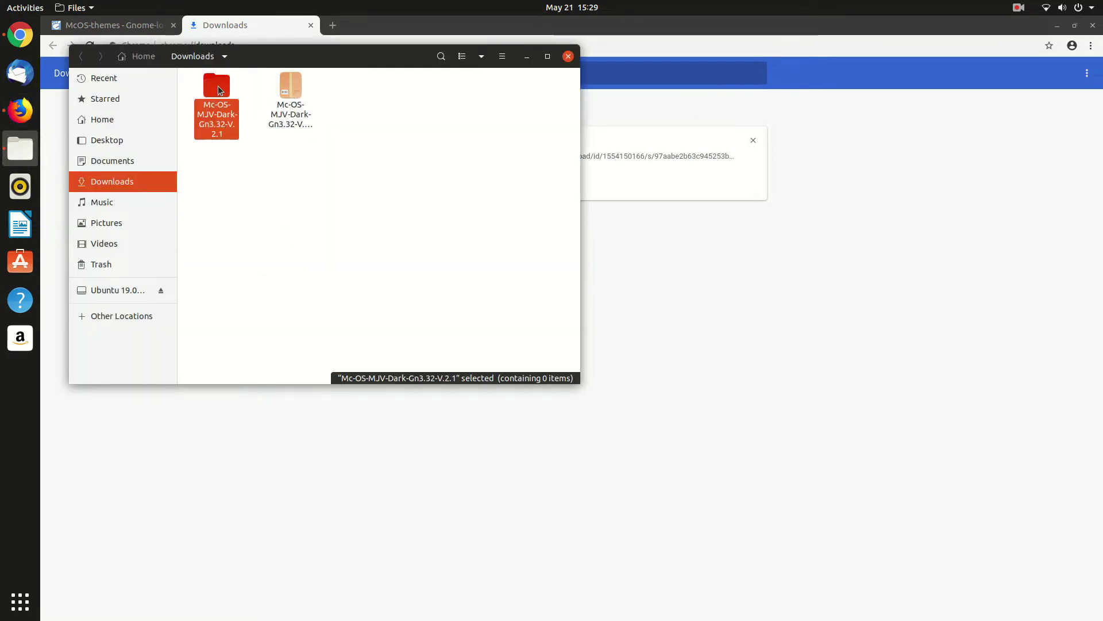
right_click(218, 86)
click(293, 179)
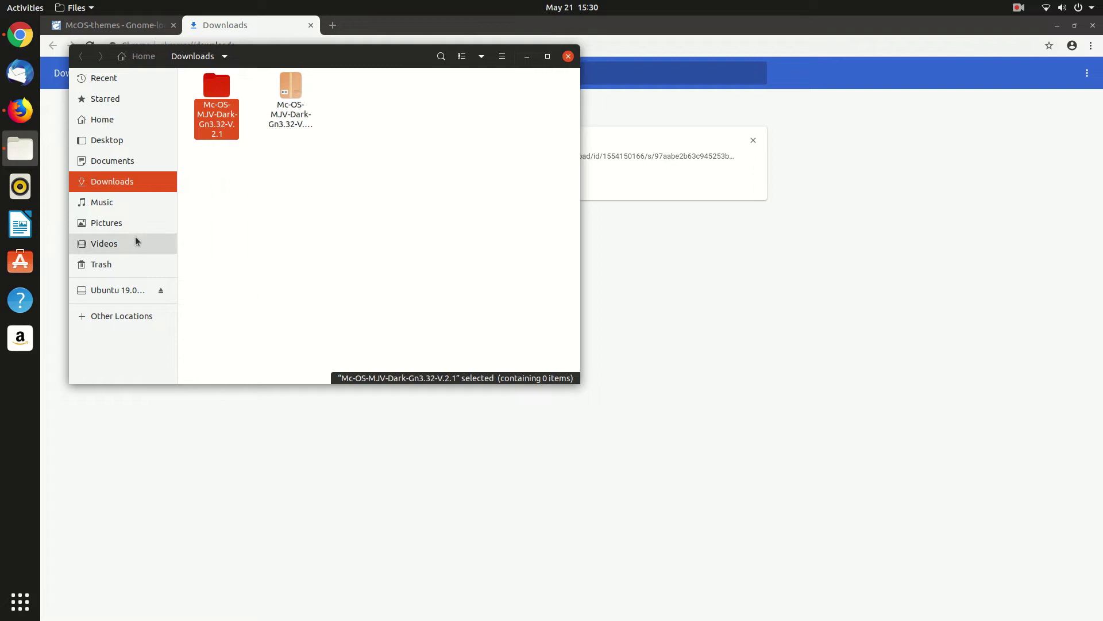
- Show hidden files in Home and create a new folder named .themes
click(104, 118)
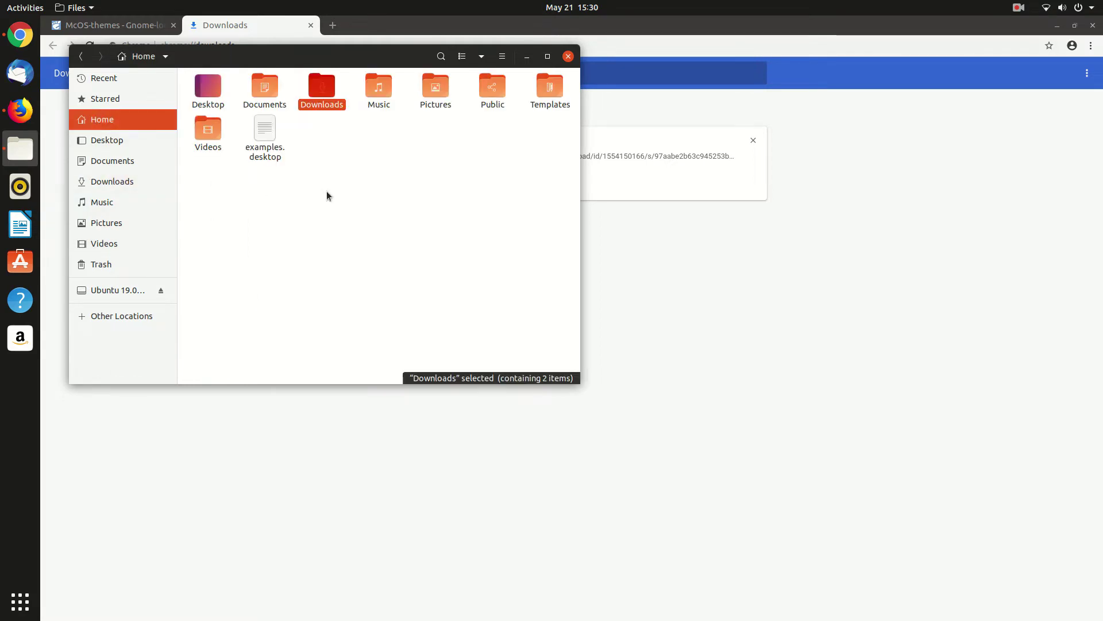
key(ctrl+h)
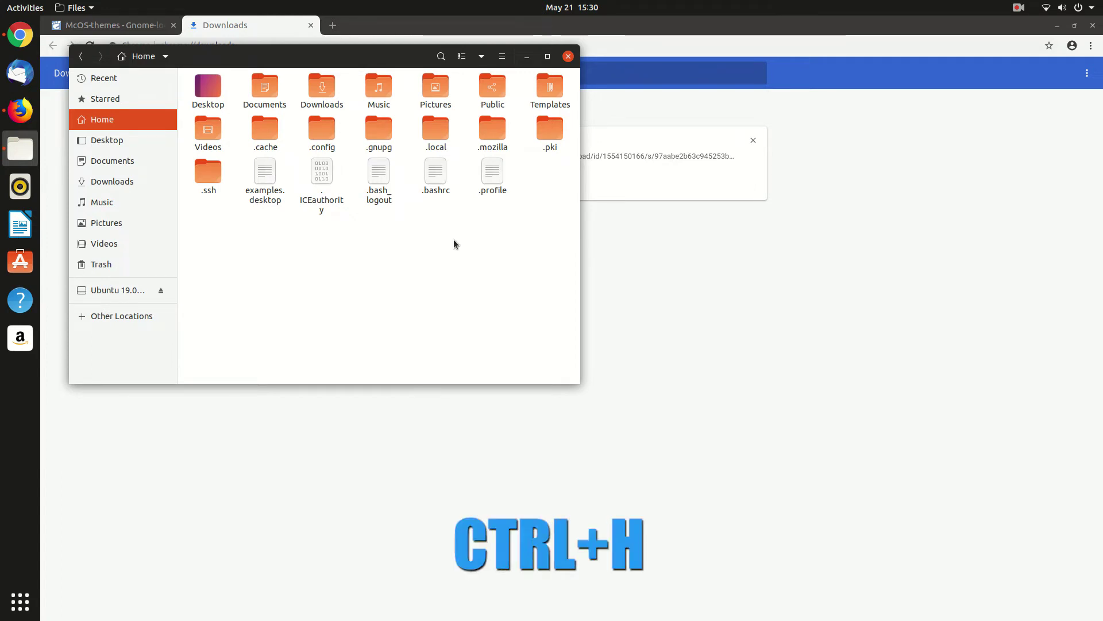
right_click(260, 261)
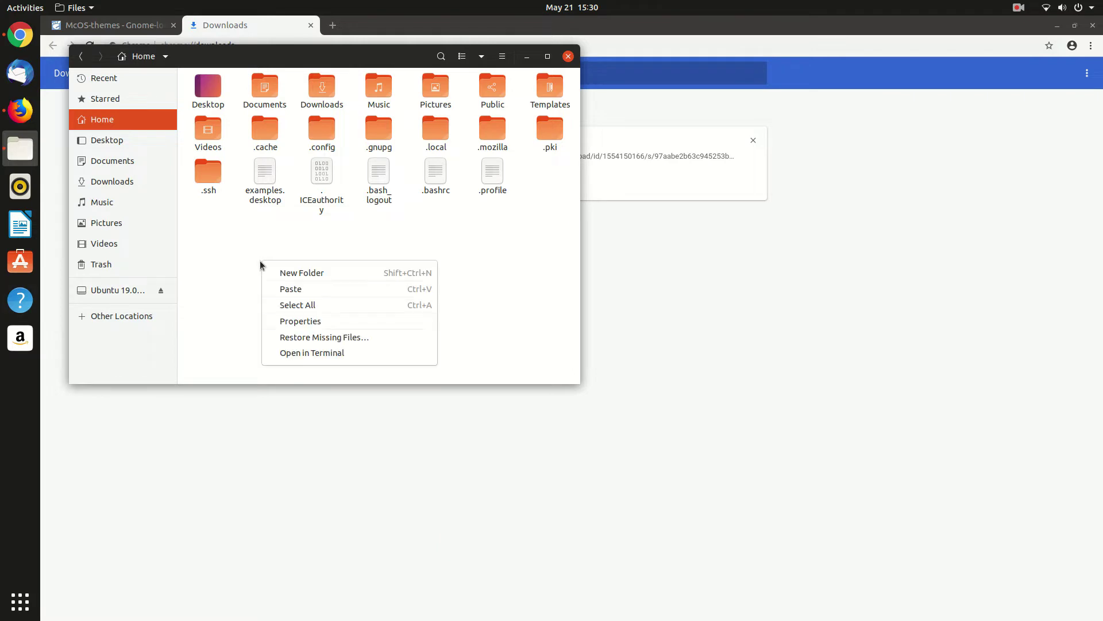
click(292, 275)
text(.themes)
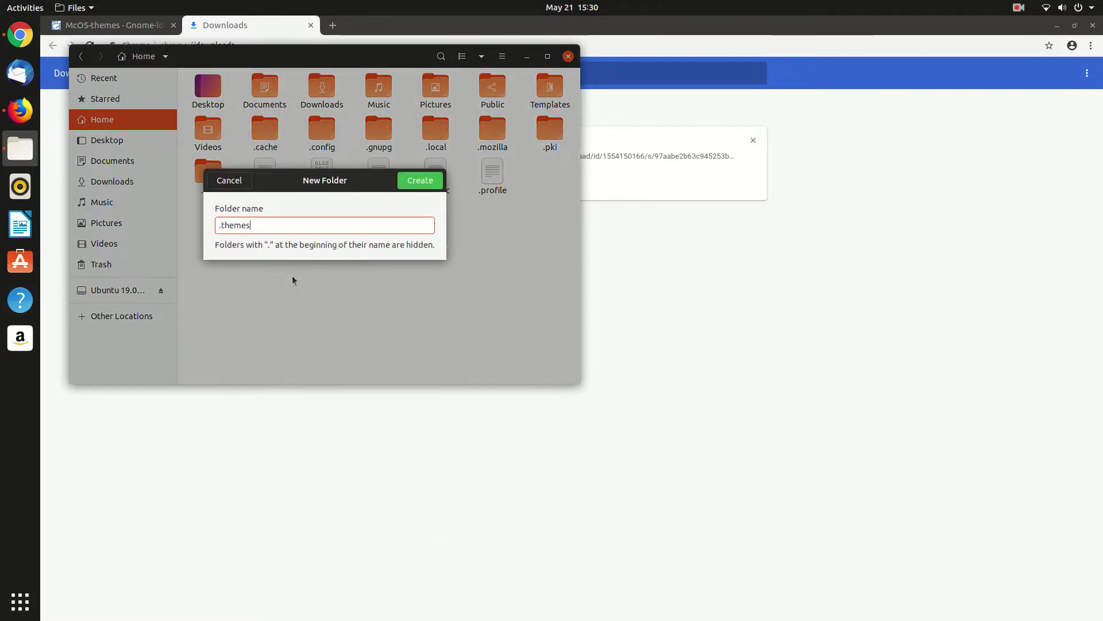
key(Return)
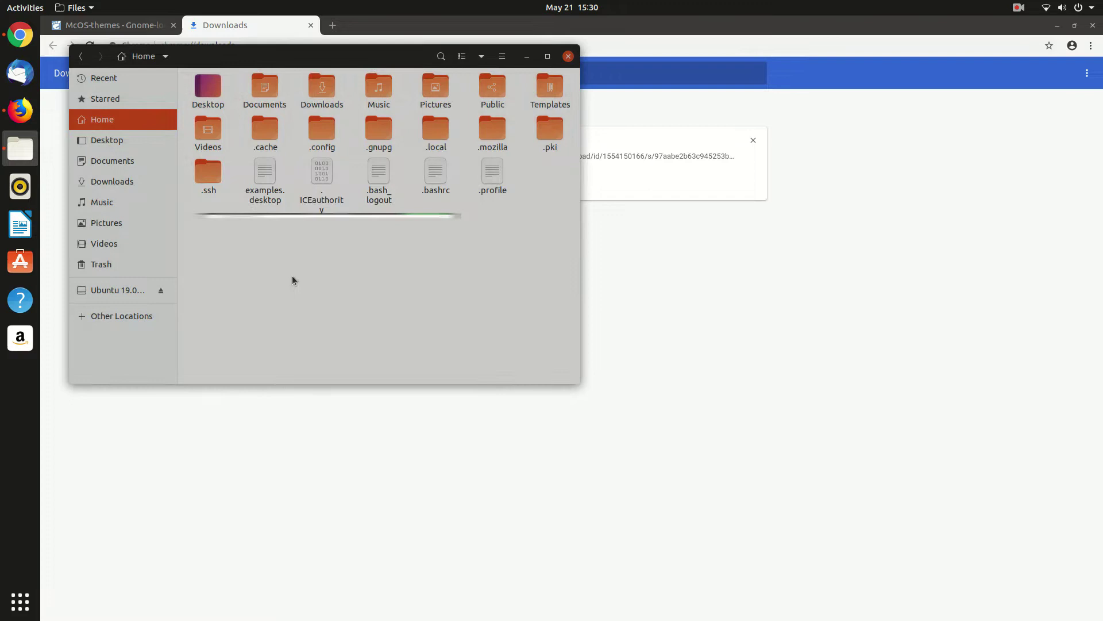
- Paste the Mc-OS theme folder into .themes
double_click(265, 183)
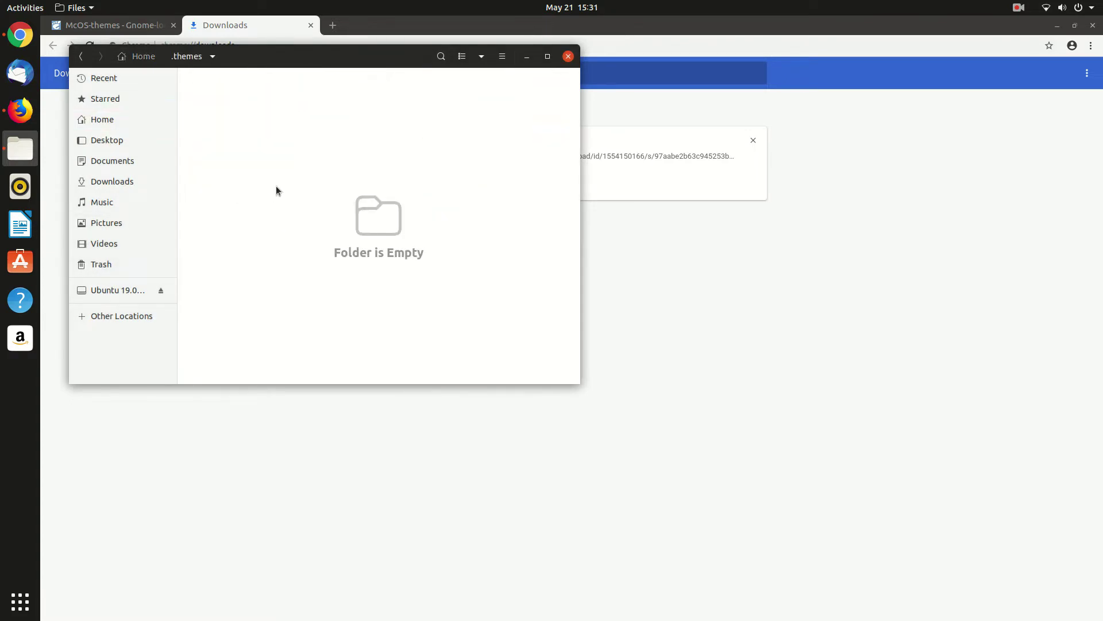
right_click(276, 185)
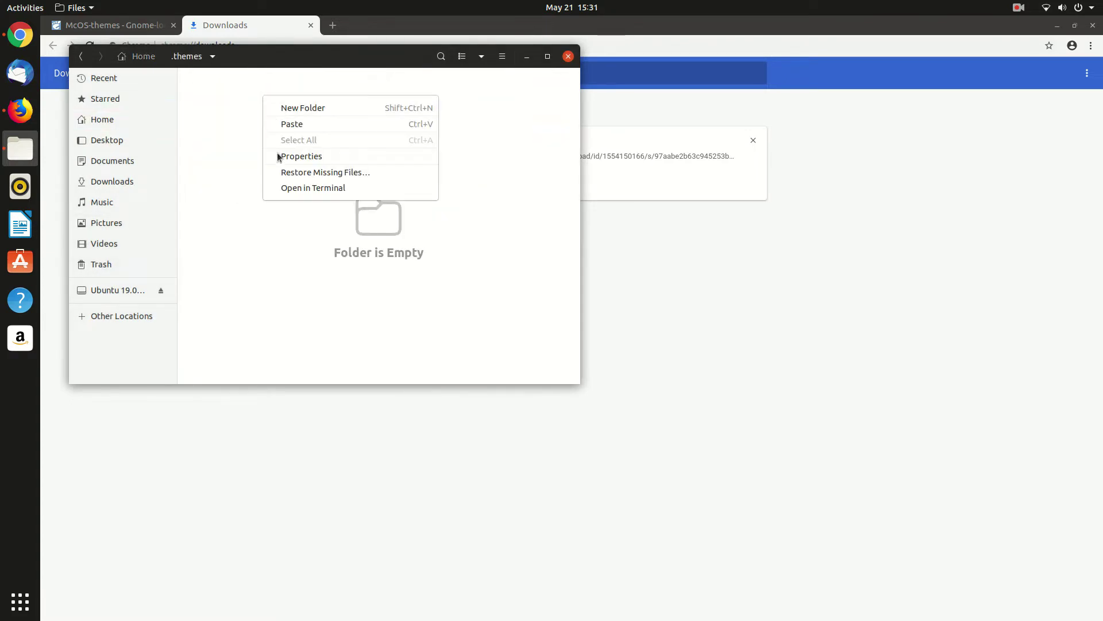
click(364, 124)
click(336, 162)
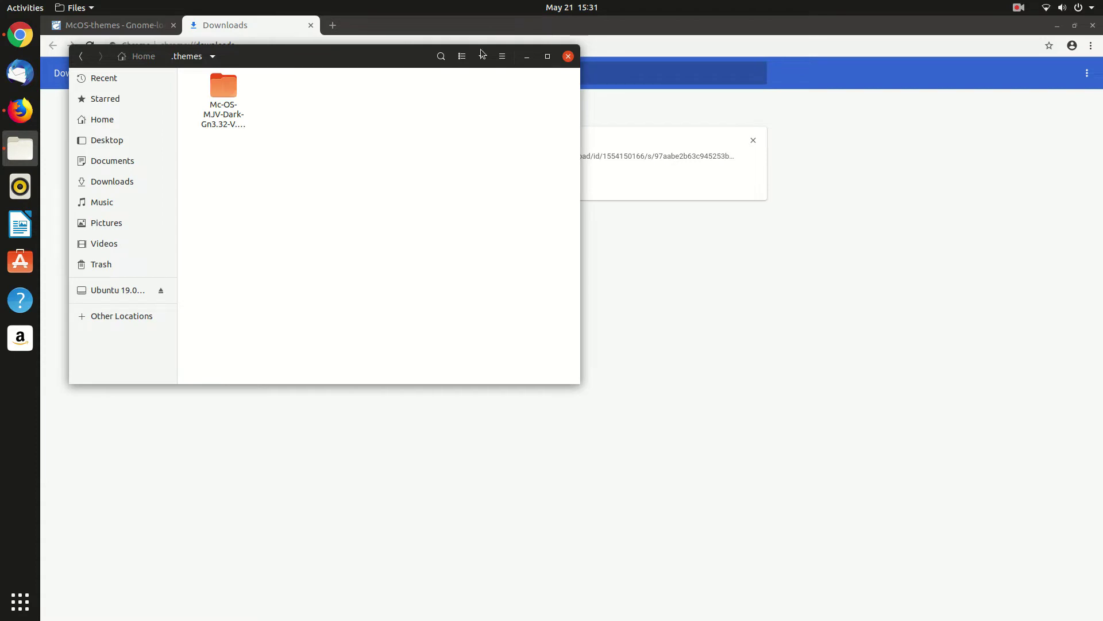
- Launch GNOME Tweaks by searching 'tweak' in the application overview
click(527, 57)
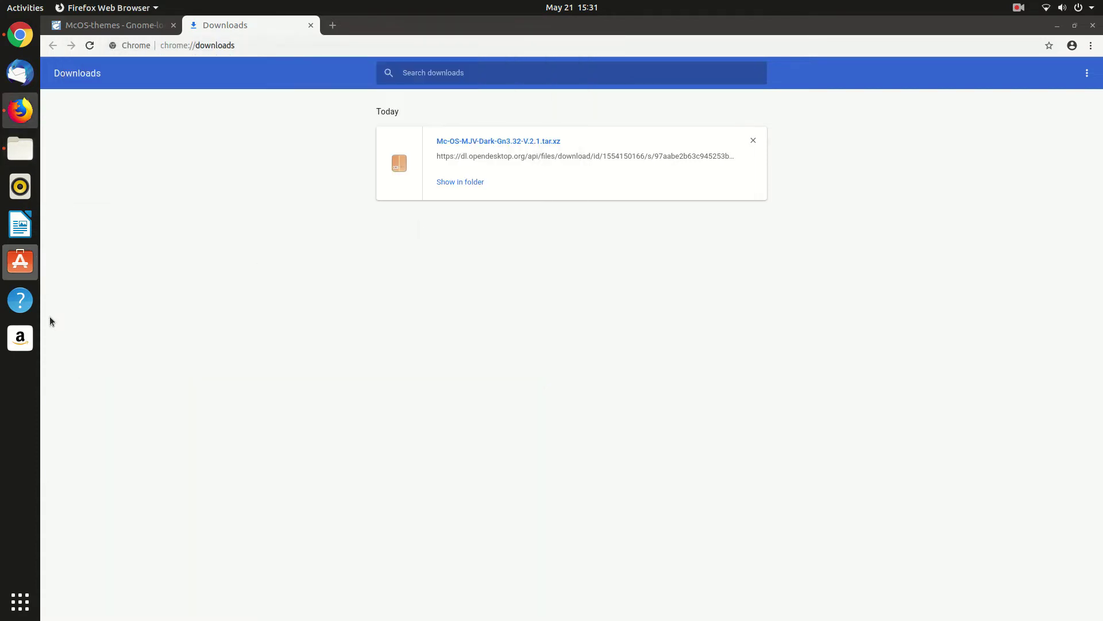
click(20, 602)
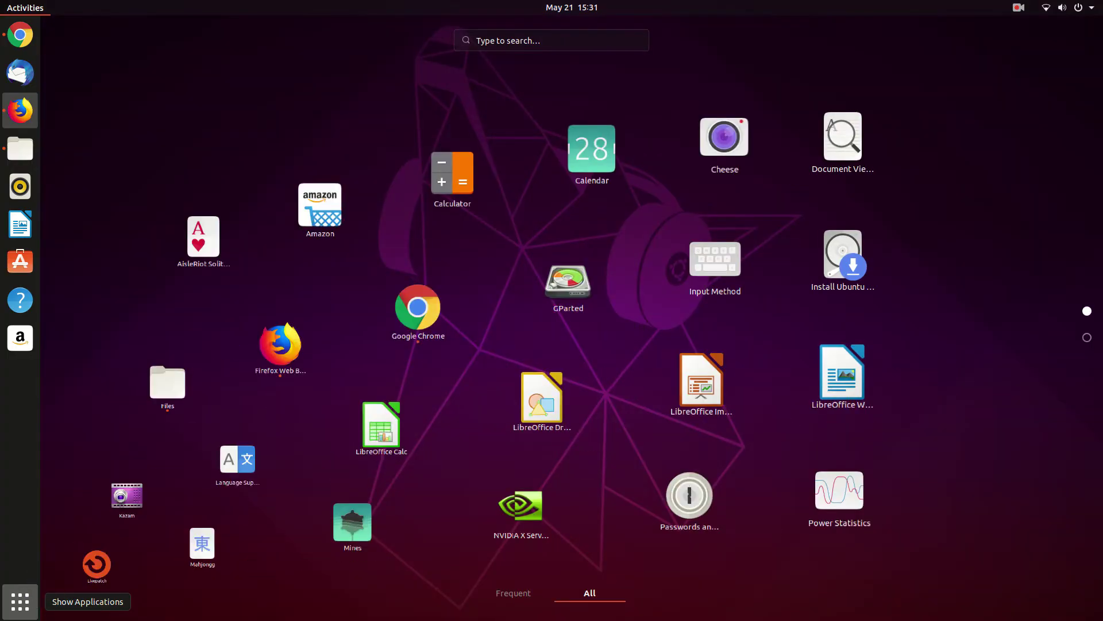
text(tweak)
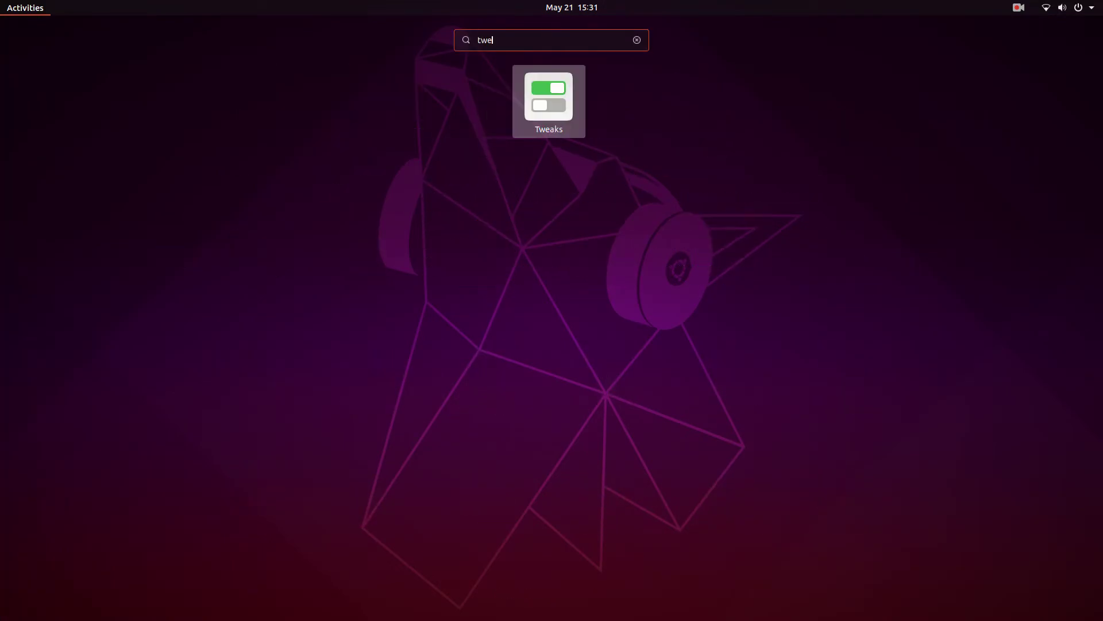
key(Return)
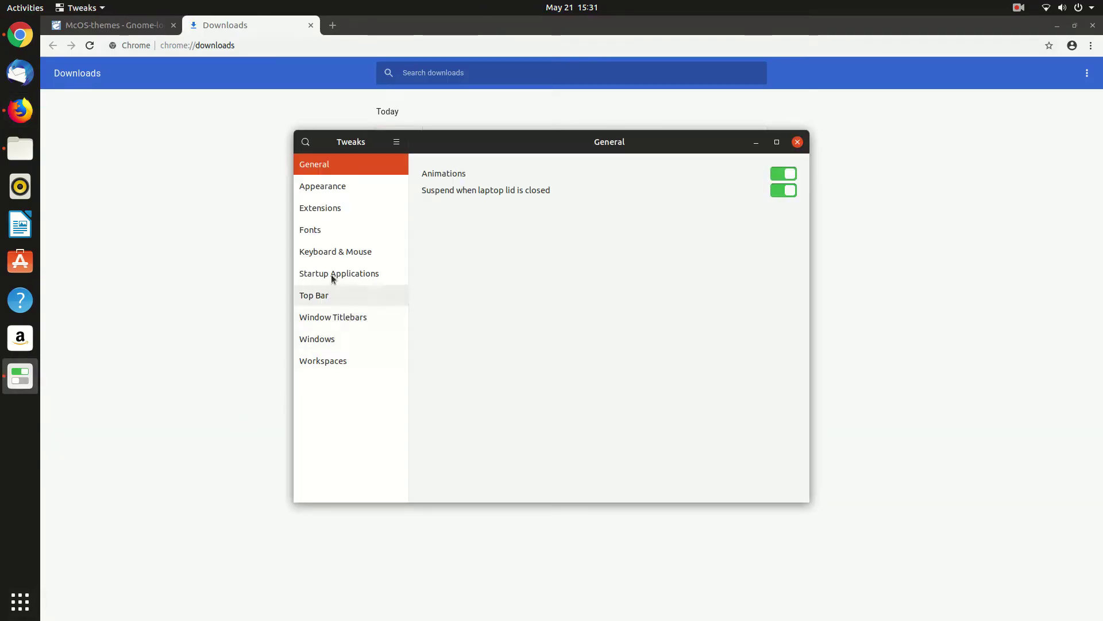
- Set the Appearance Applications theme to Mc-OS-MJV-Dark-Gn3.32-V.2.1, then enter the Cupertino iCons address in a new tab
click(322, 187)
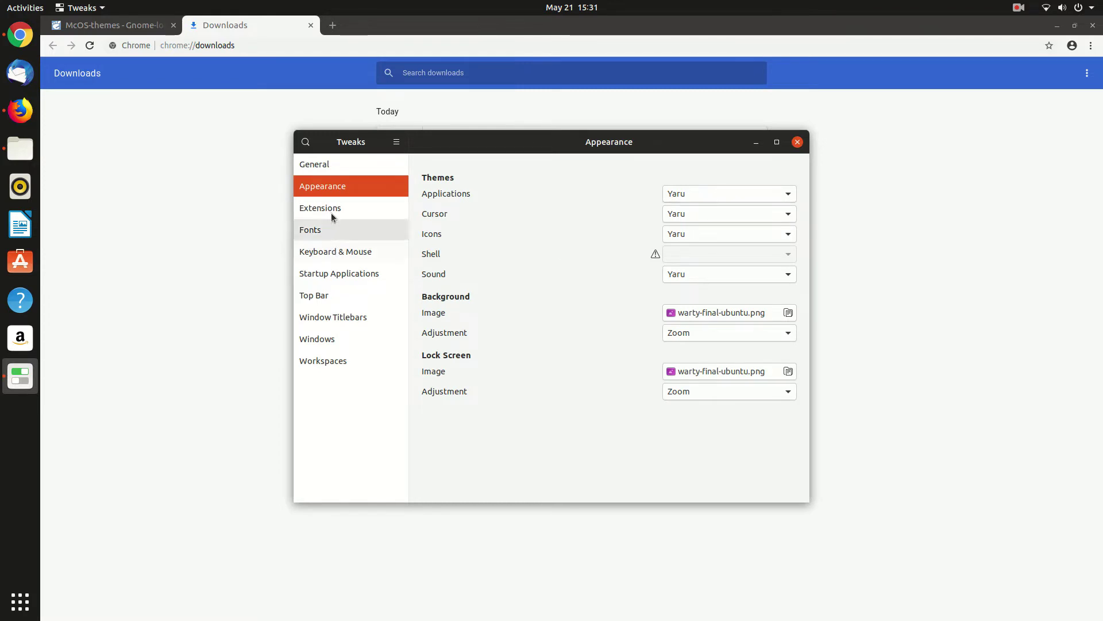
click(766, 193)
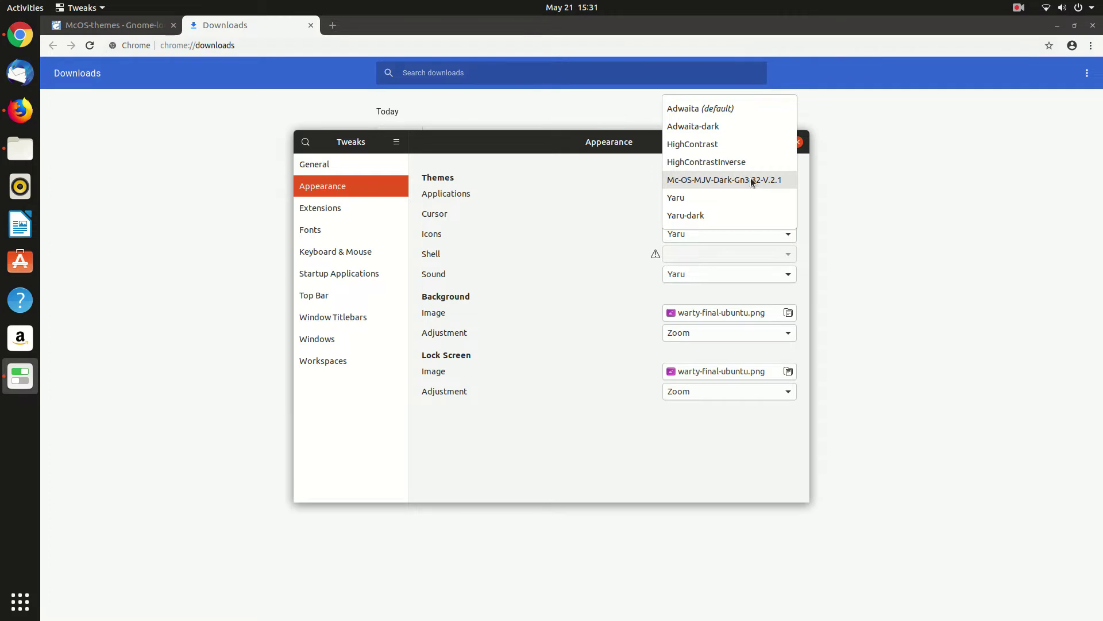
click(751, 179)
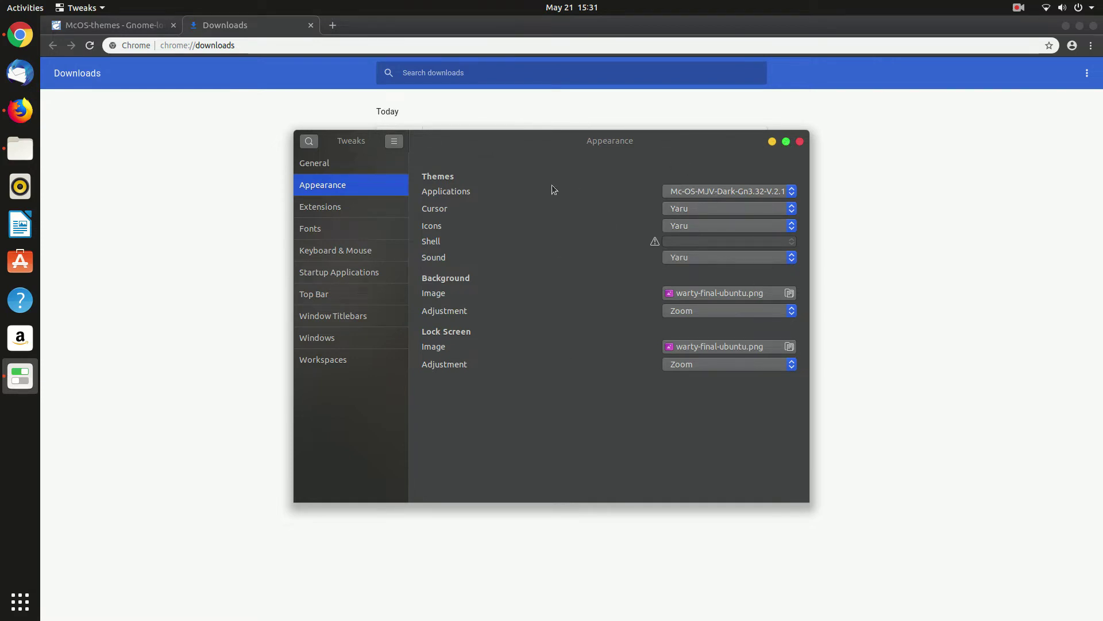
click(332, 25)
text(https://www.gnome-look.org/p/1102582)
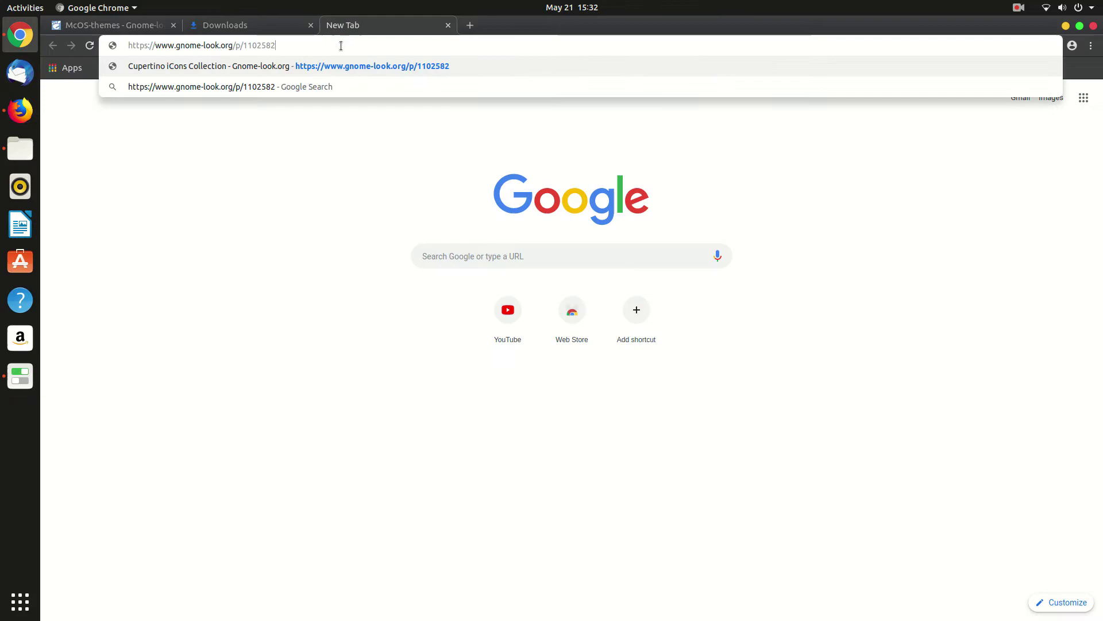
- Download the 21.94 MB Cupertino-Mojave icon archive from the Cupertino iCons page
key(Return)
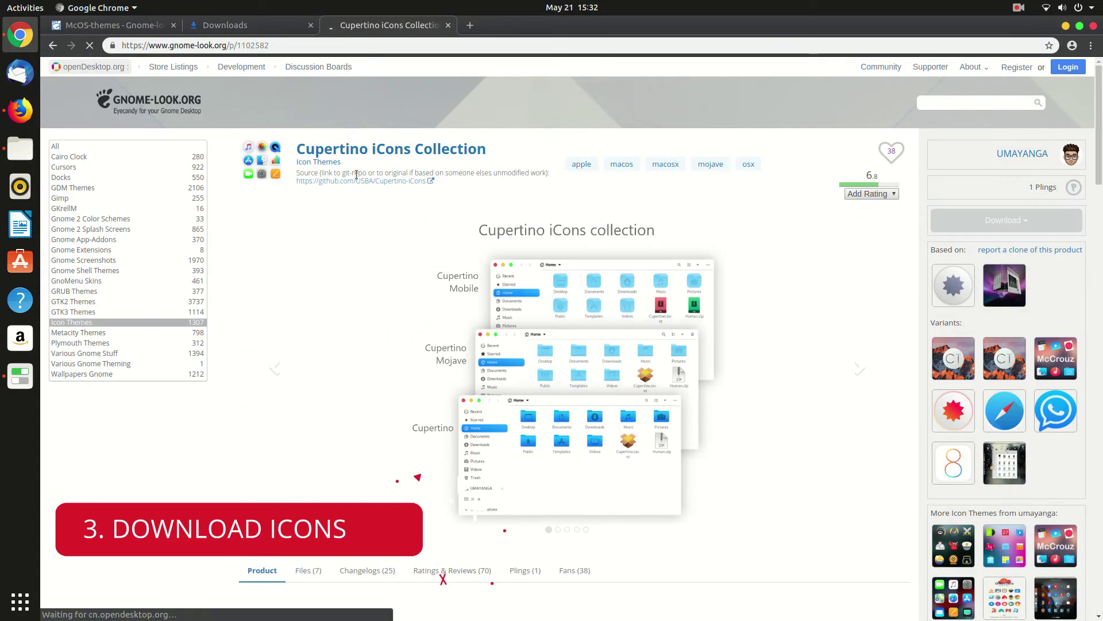
scroll(457, 357, down, 5)
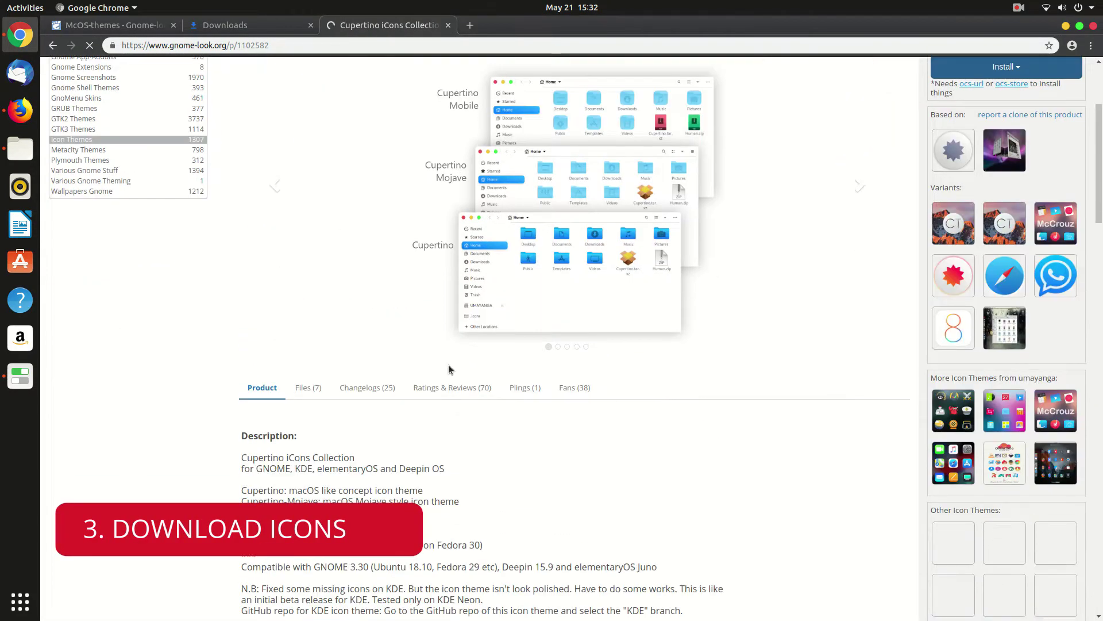
click(308, 388)
scroll(297, 345, down, 6)
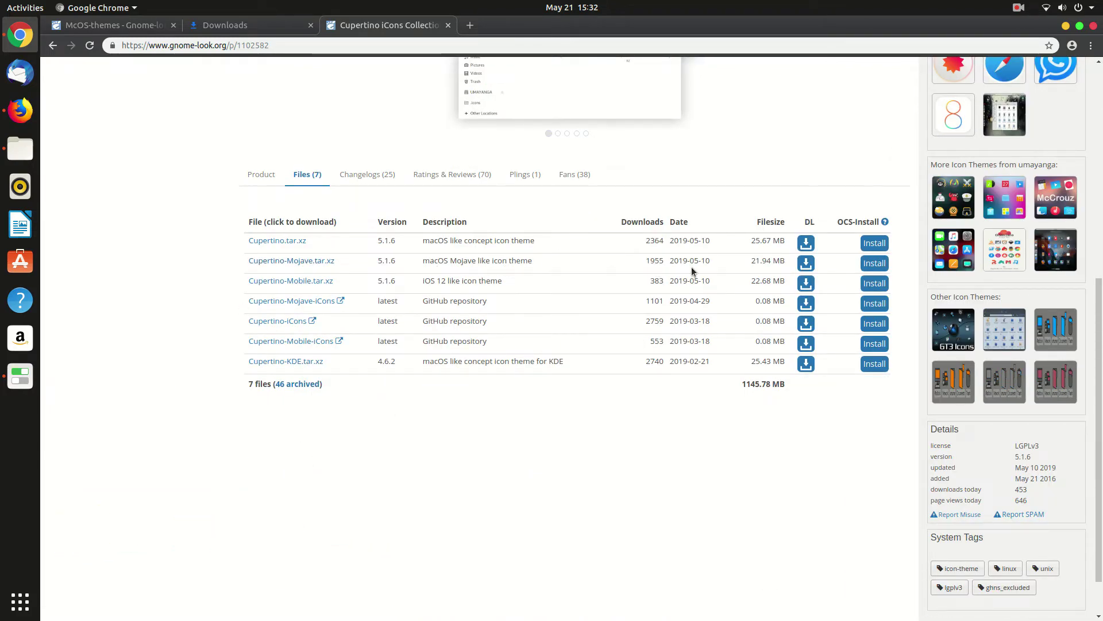
click(805, 263)
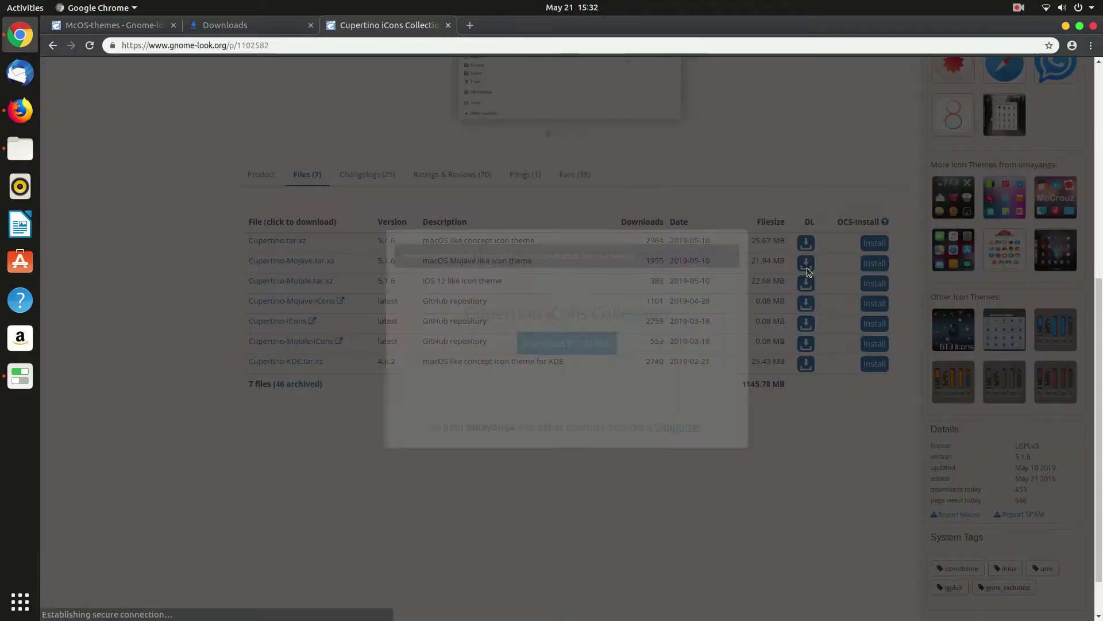
click(550, 347)
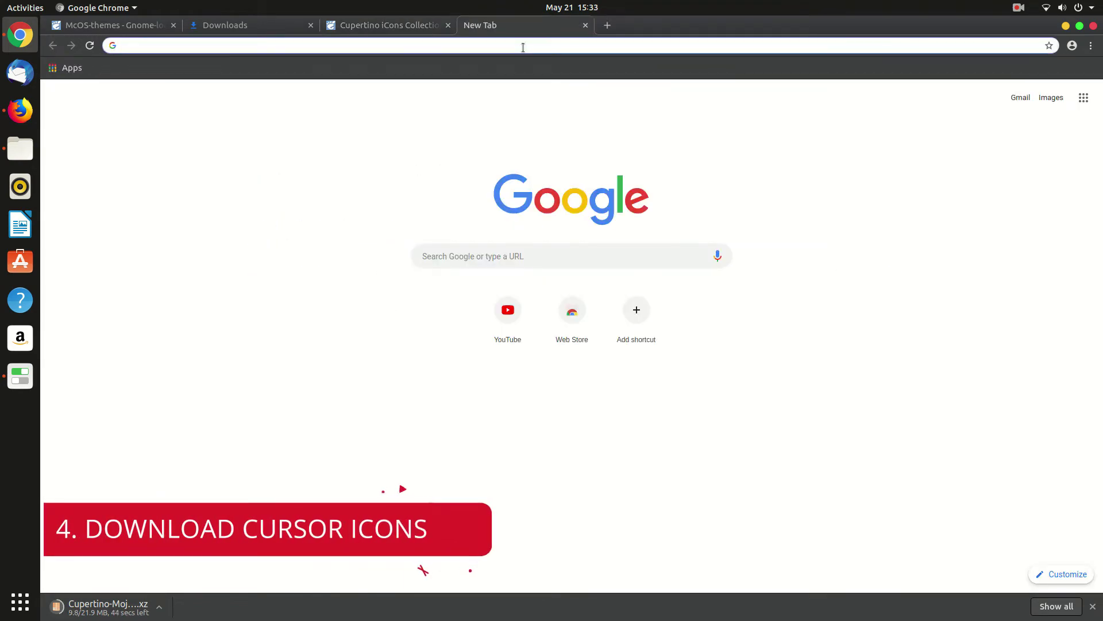
- Download the 0.44 MB capitaine-cursors-r3 dark cursor pack from the Capitaine Cursors page
text(https://www.gnome-look.org/p/1148692)
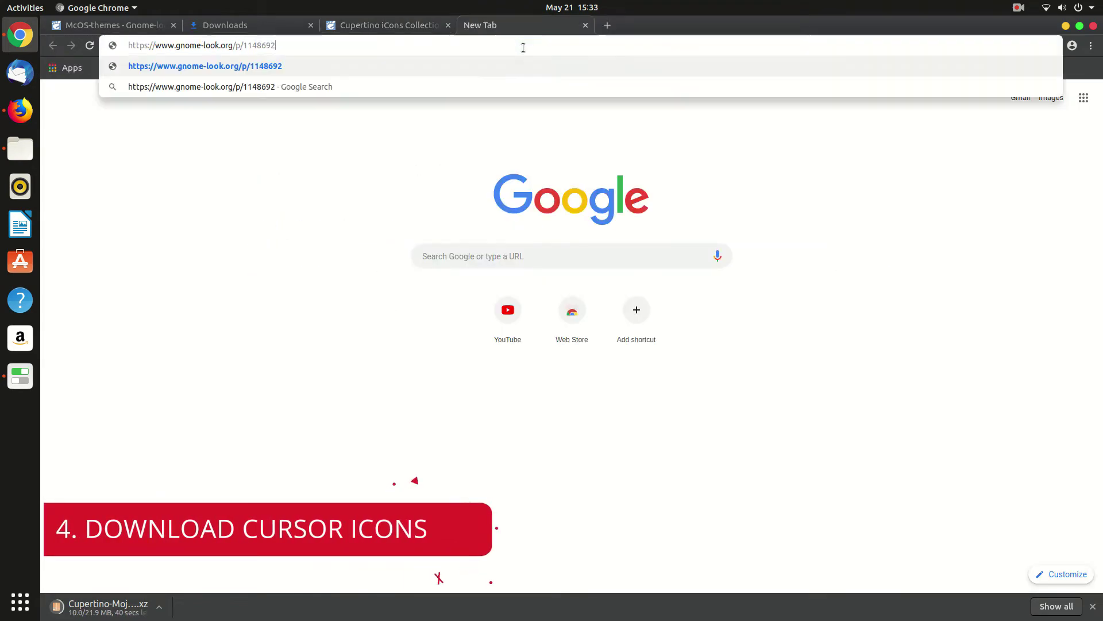
key(Return)
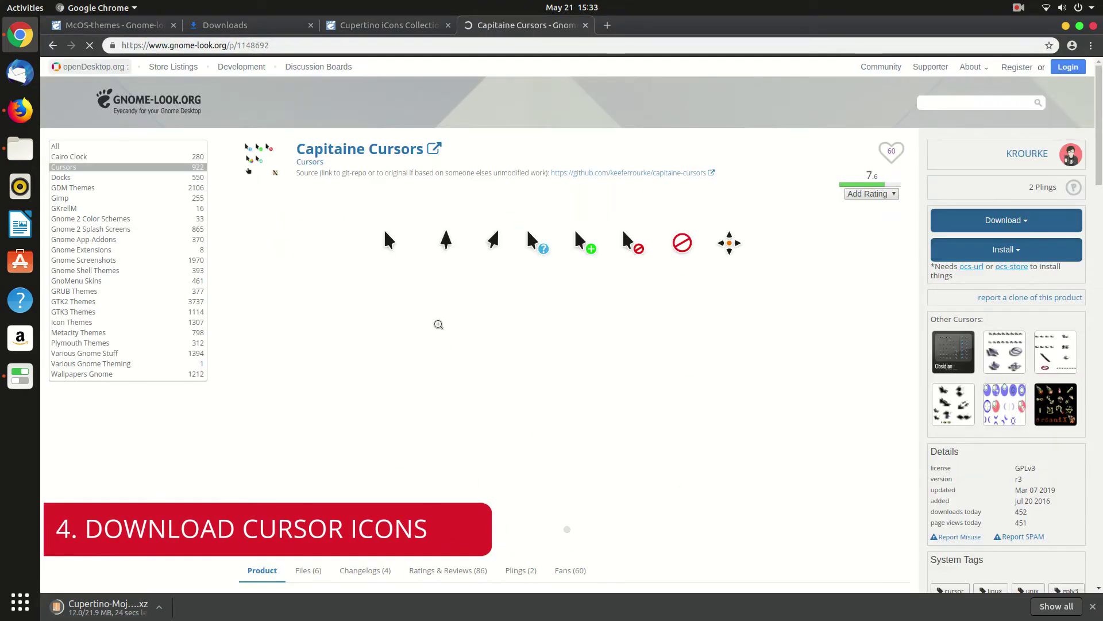
scroll(439, 325, down, 5)
click(314, 417)
scroll(198, 431, down, 3)
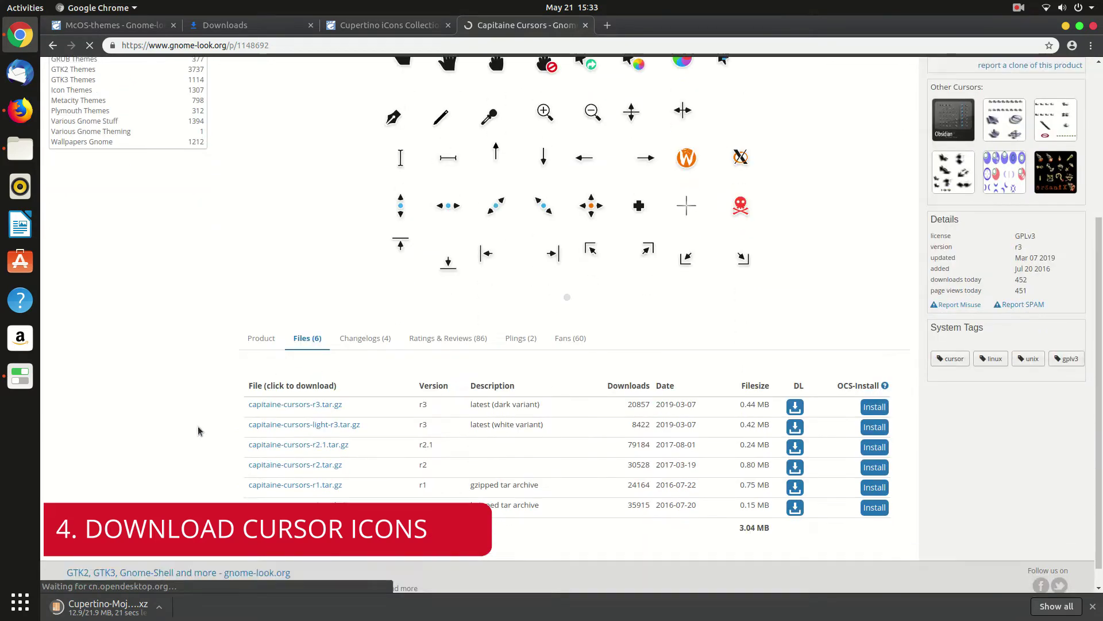
click(795, 384)
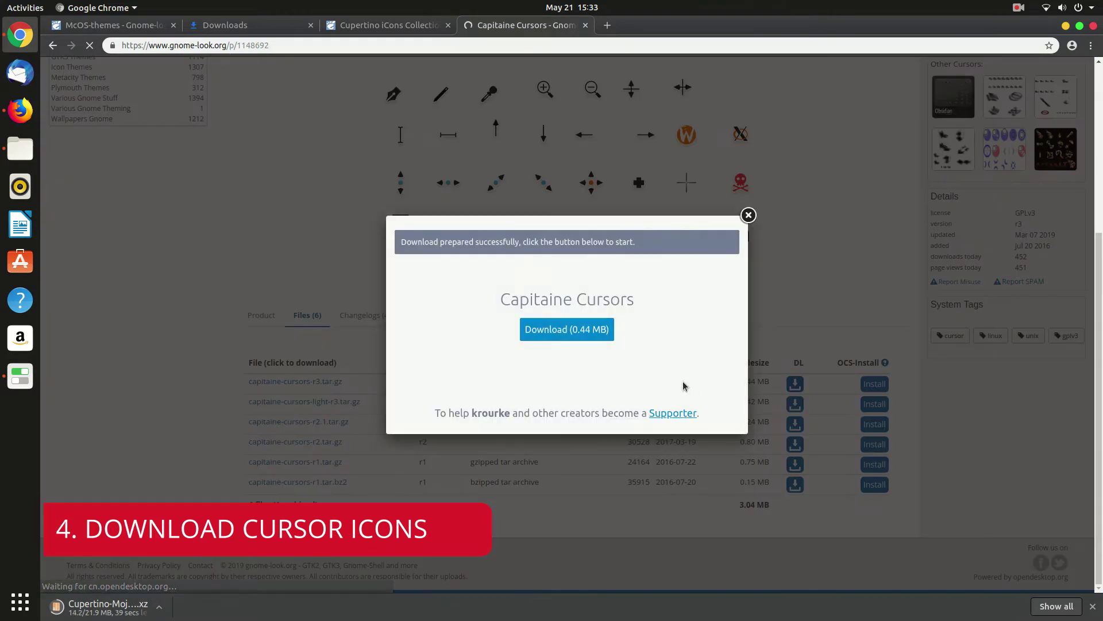
click(572, 337)
- Show Chrome's Downloads list with both finished archives
scroll(415, 237, up, 4)
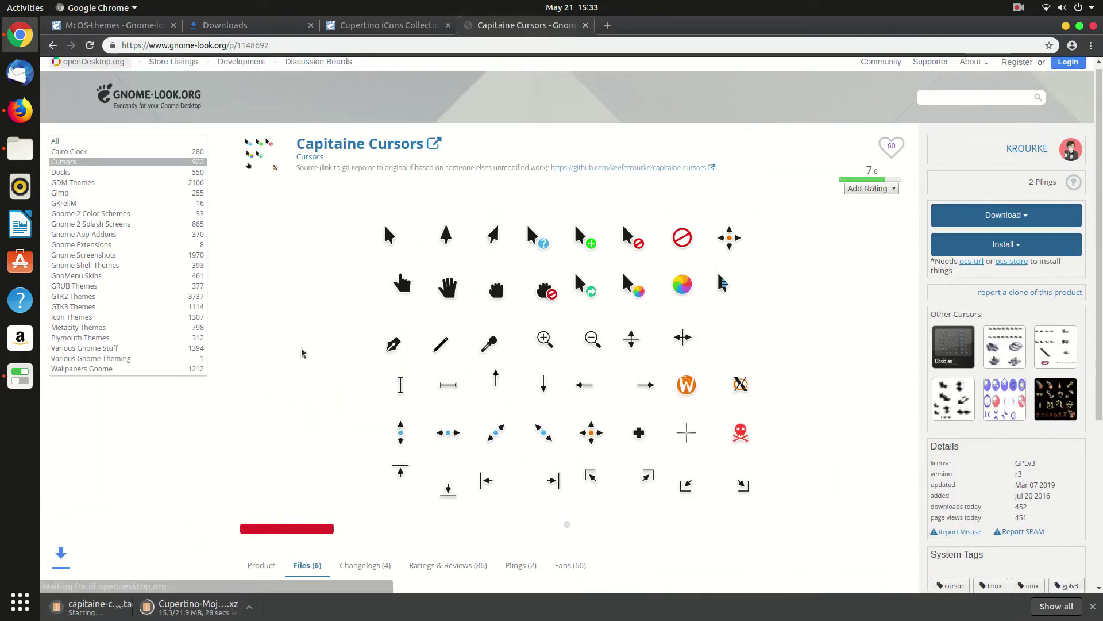
drag(295, 148, 436, 150)
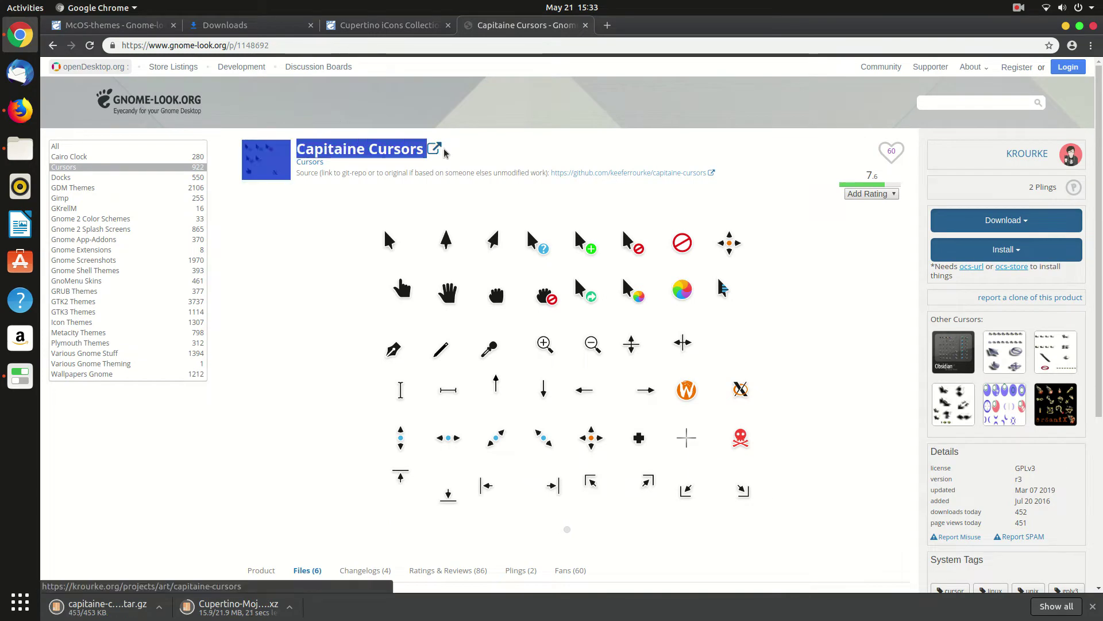
click(508, 158)
key(ctrl+j)
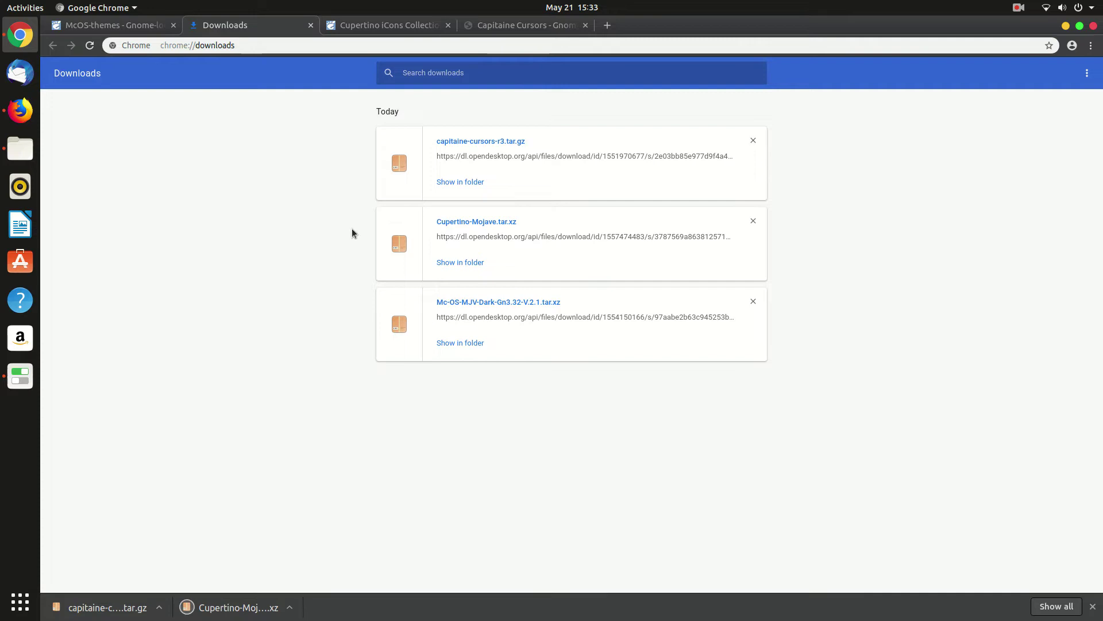
- Extract the Cupertino-Mojave and capitaine-cursors-r3 archives in Downloads
click(466, 263)
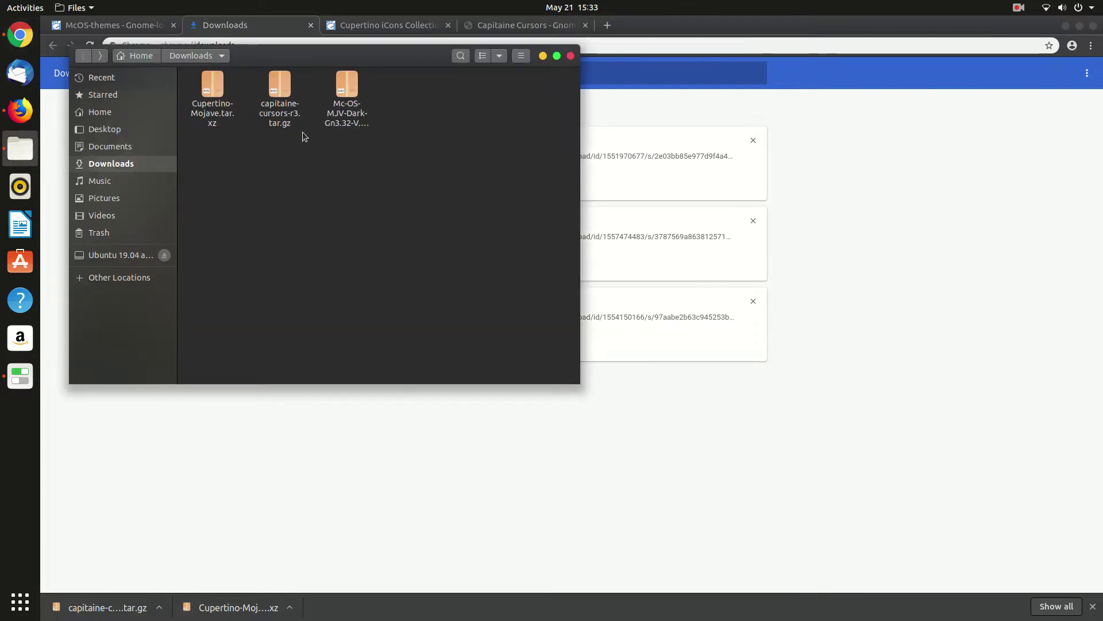
click(277, 94)
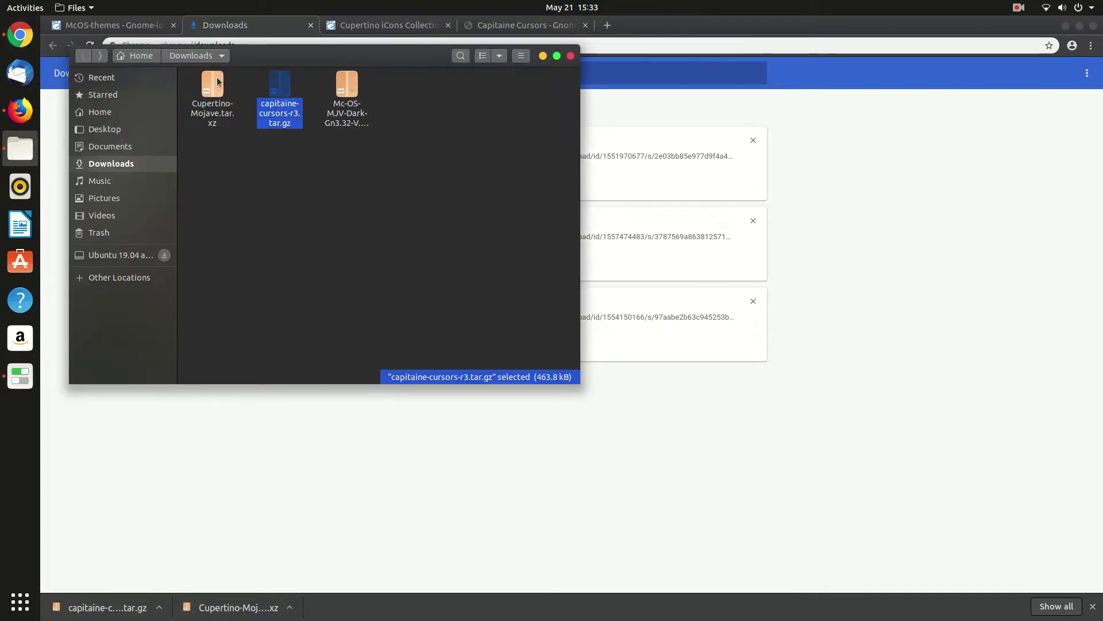
click(217, 82)
right_click(210, 93)
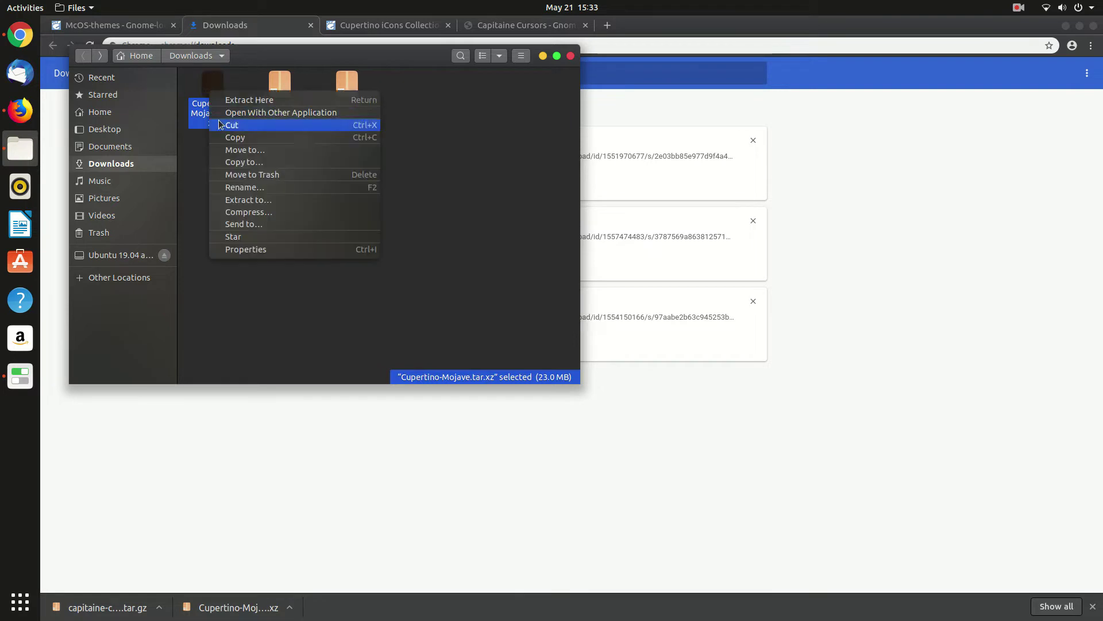
click(269, 102)
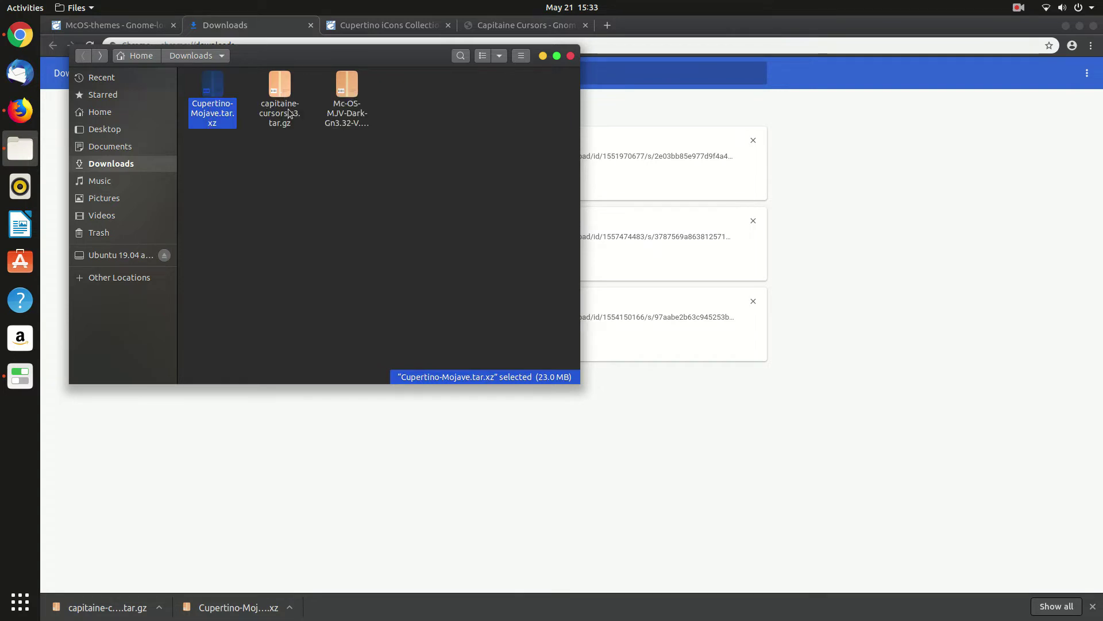
click(336, 86)
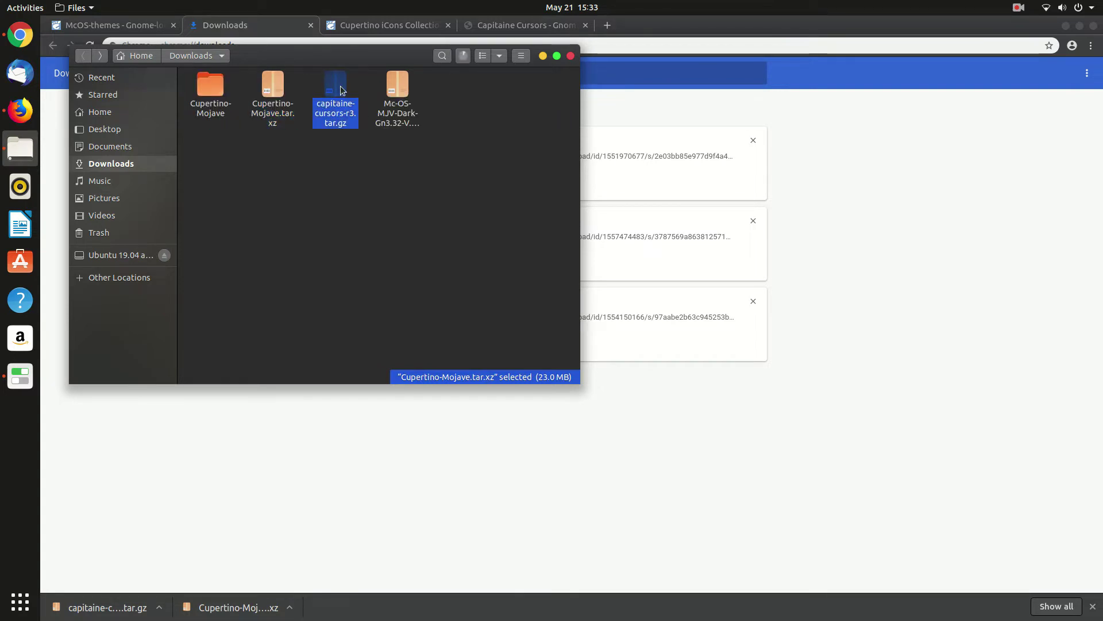
right_click(340, 89)
click(393, 200)
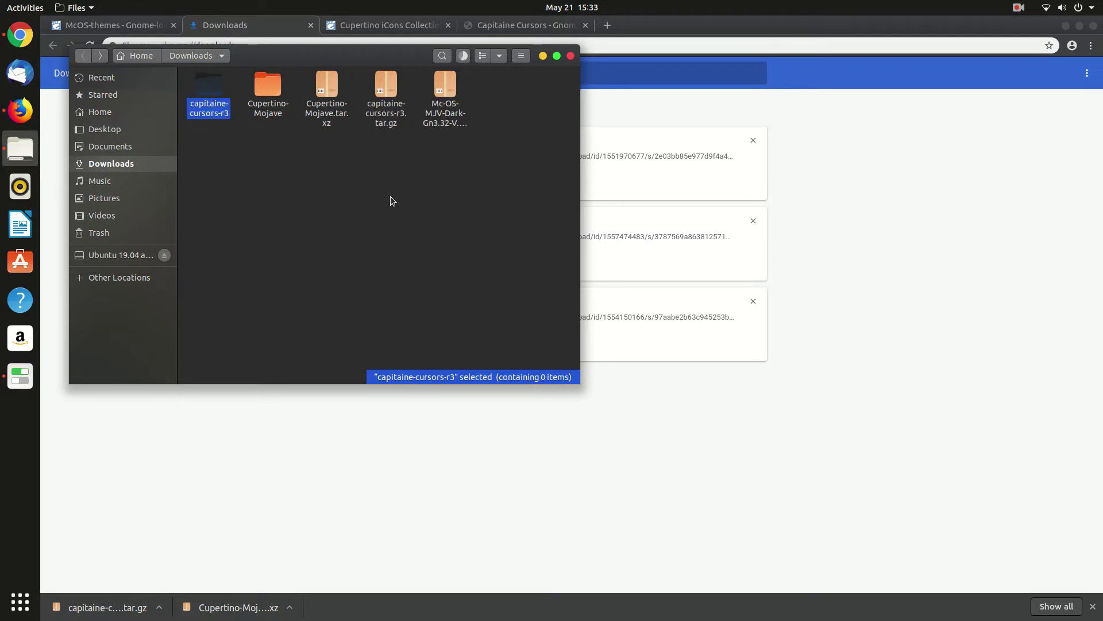
- Copy the extracted Cupertino-Mojave folder
click(266, 86)
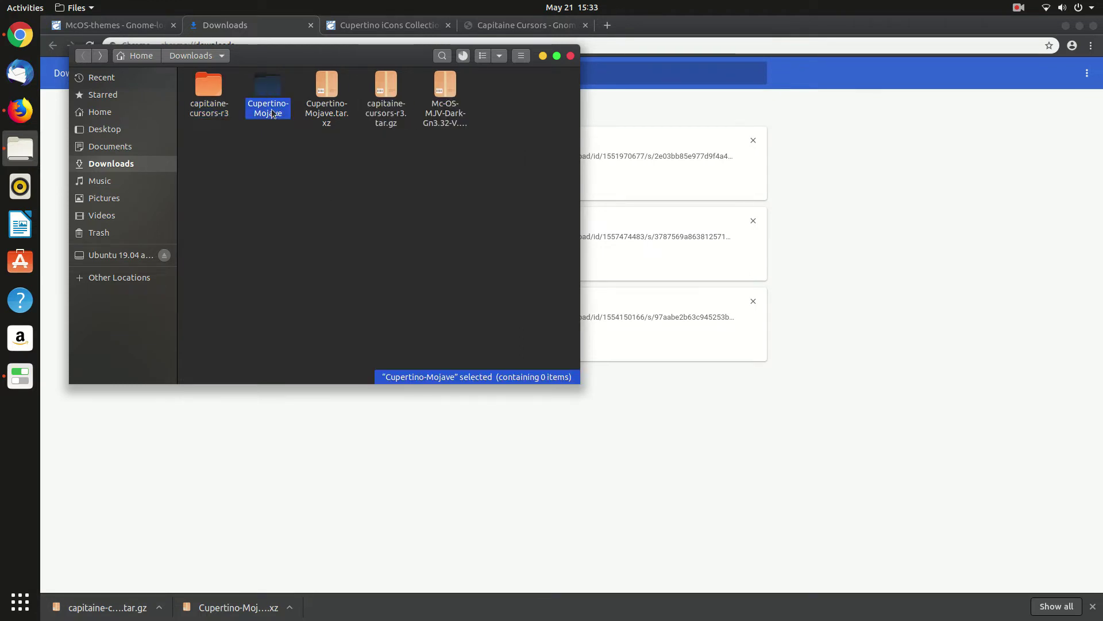
drag(279, 147, 205, 94)
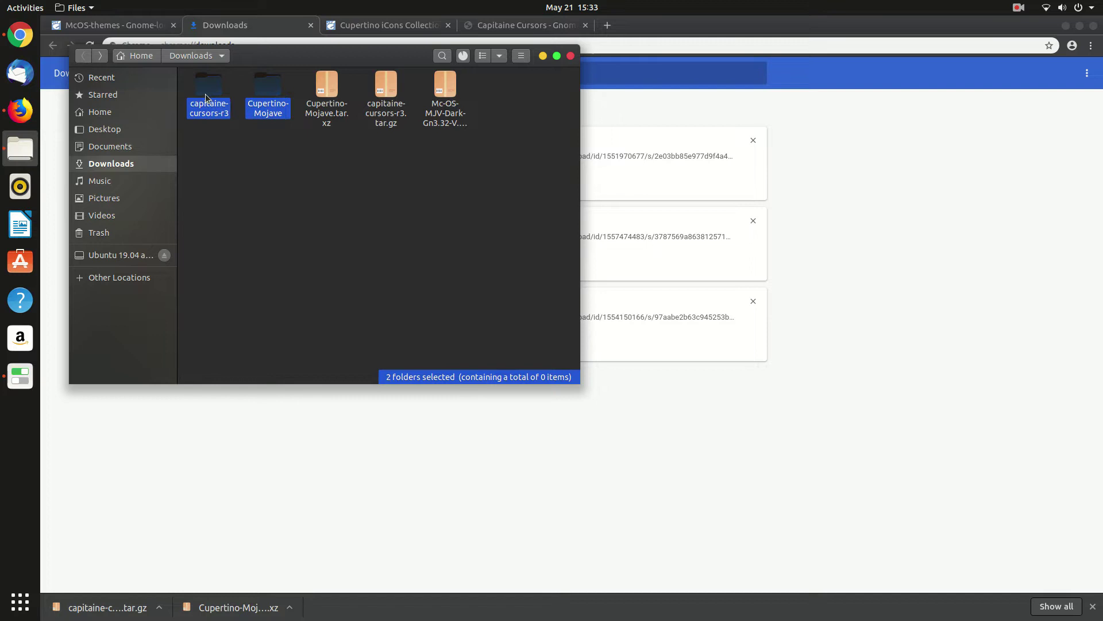
right_click(205, 95)
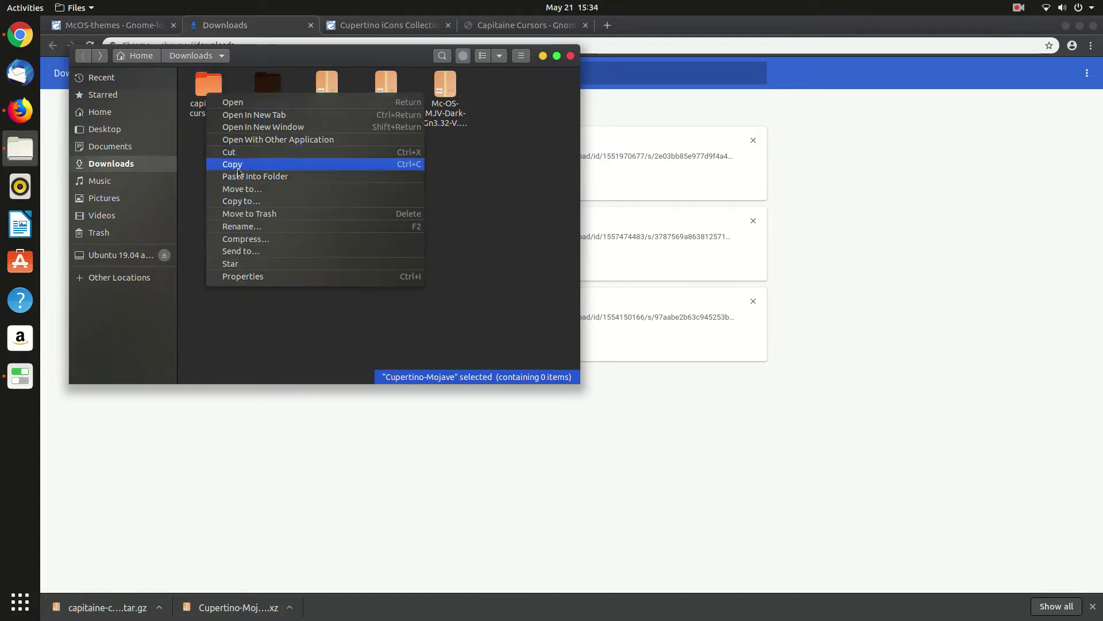
click(242, 175)
- Create a .icons folder in Home and paste Cupertino-Mojave into it
click(136, 55)
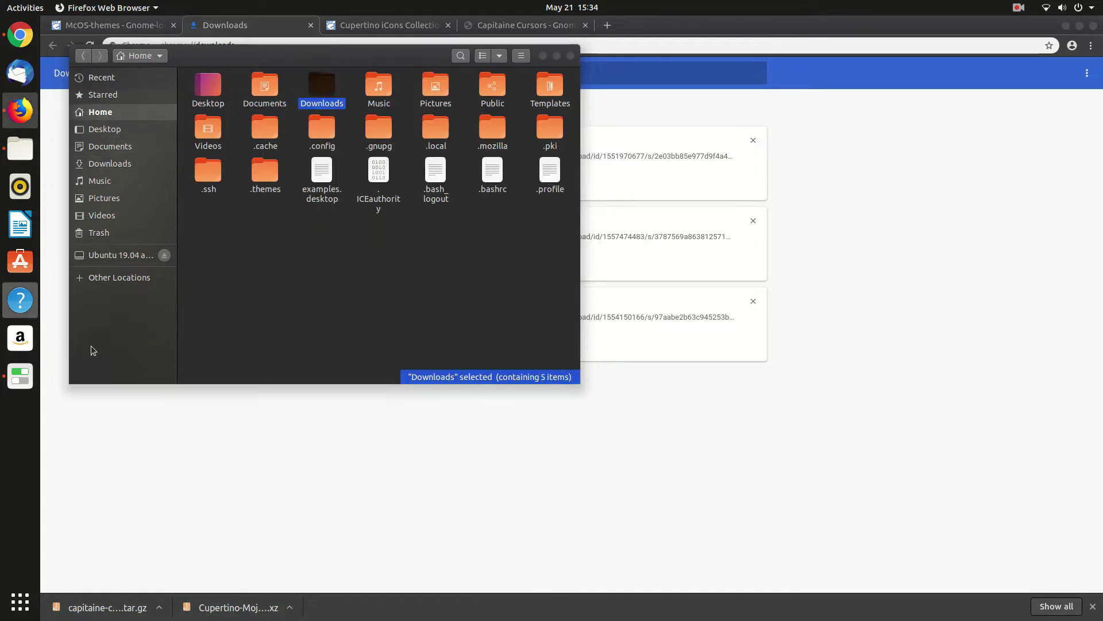
right_click(407, 296)
click(446, 306)
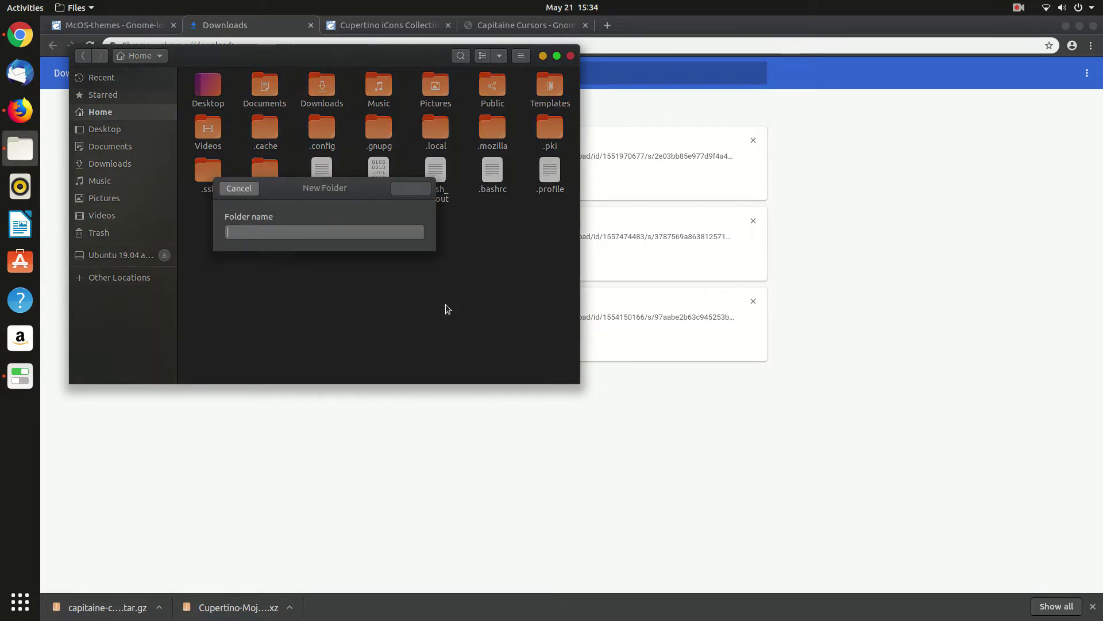
text(.icons)
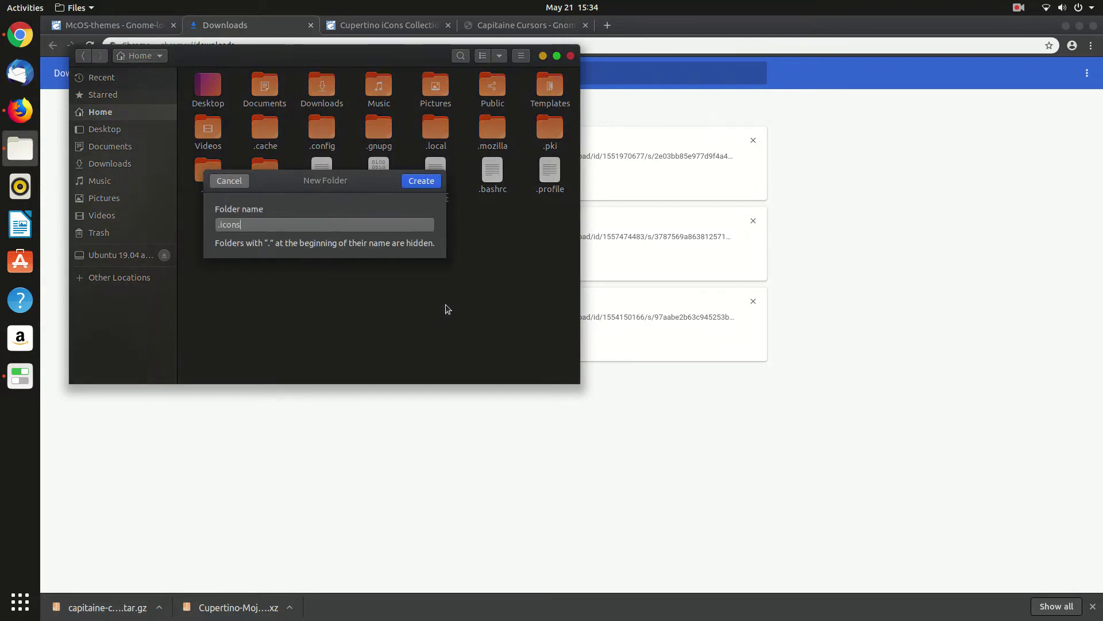
key(Return)
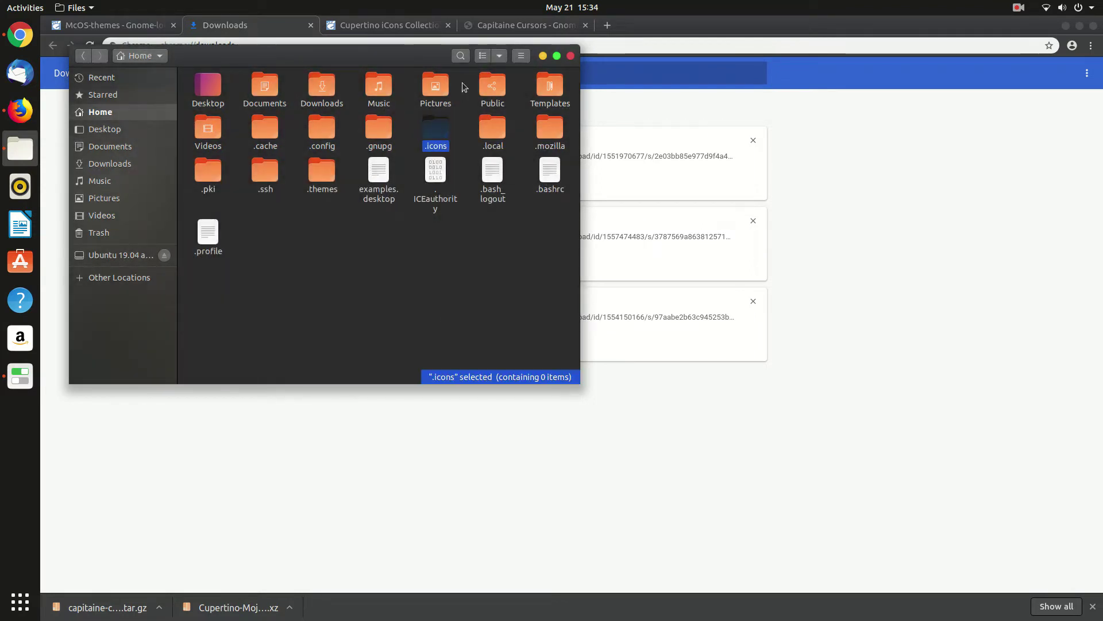
double_click(428, 129)
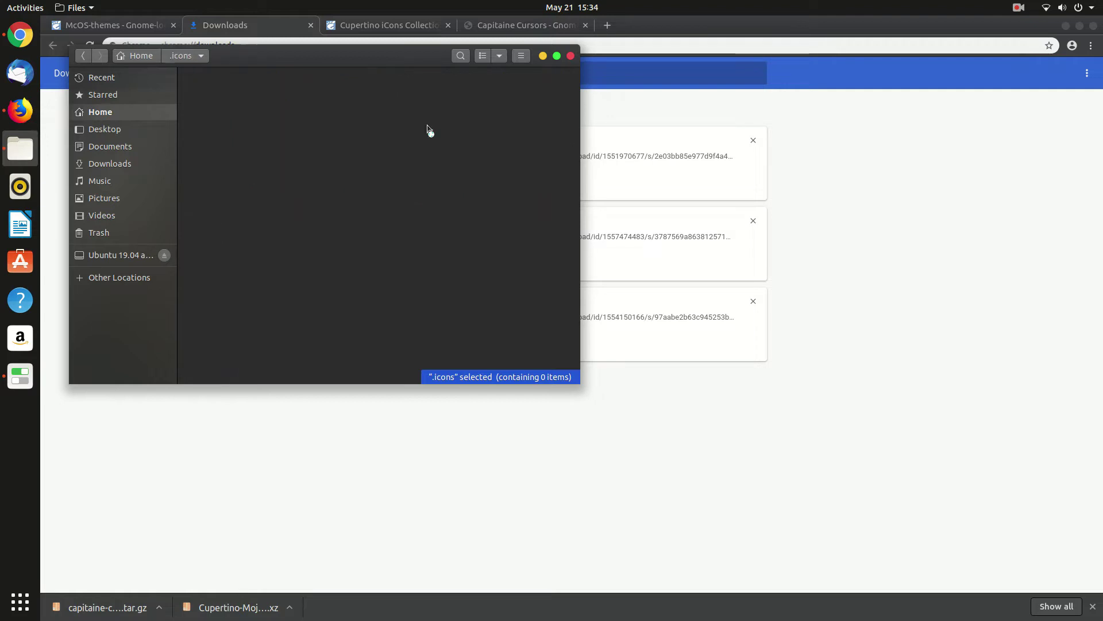
right_click(282, 166)
click(306, 188)
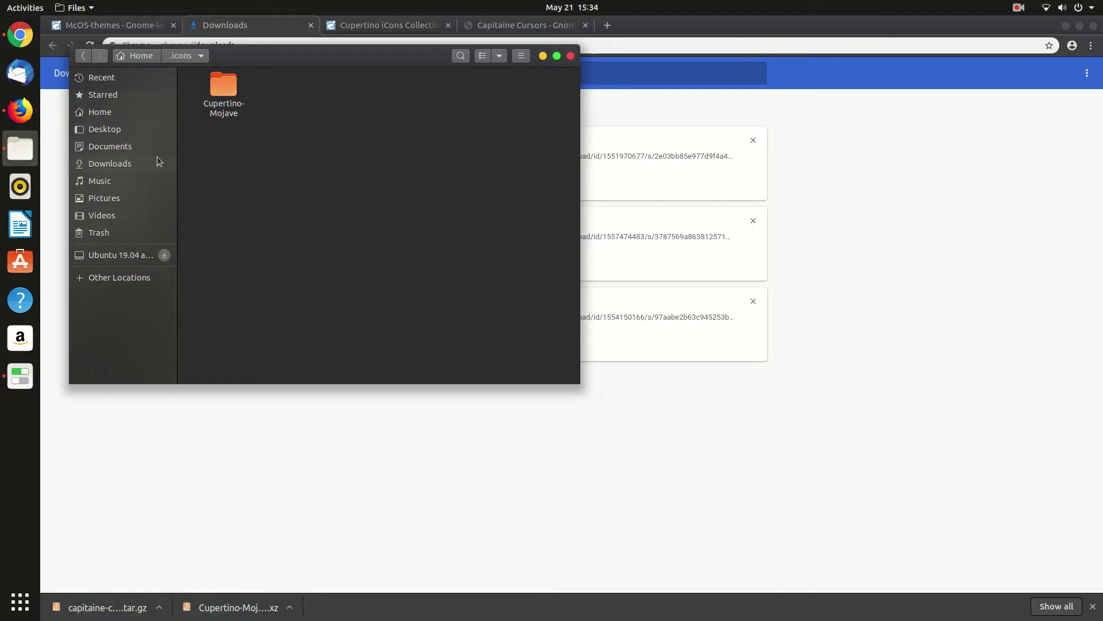
- Copy capitaine-cursors-r3 from Downloads and paste it into .icons too
click(101, 165)
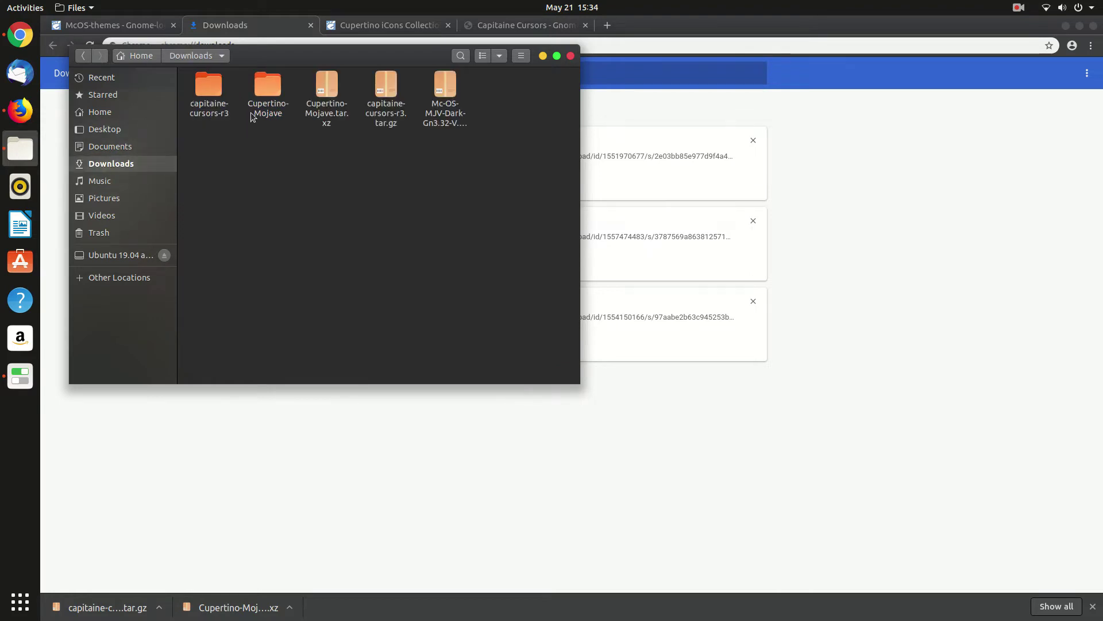
click(266, 86)
click(205, 93)
right_click(205, 93)
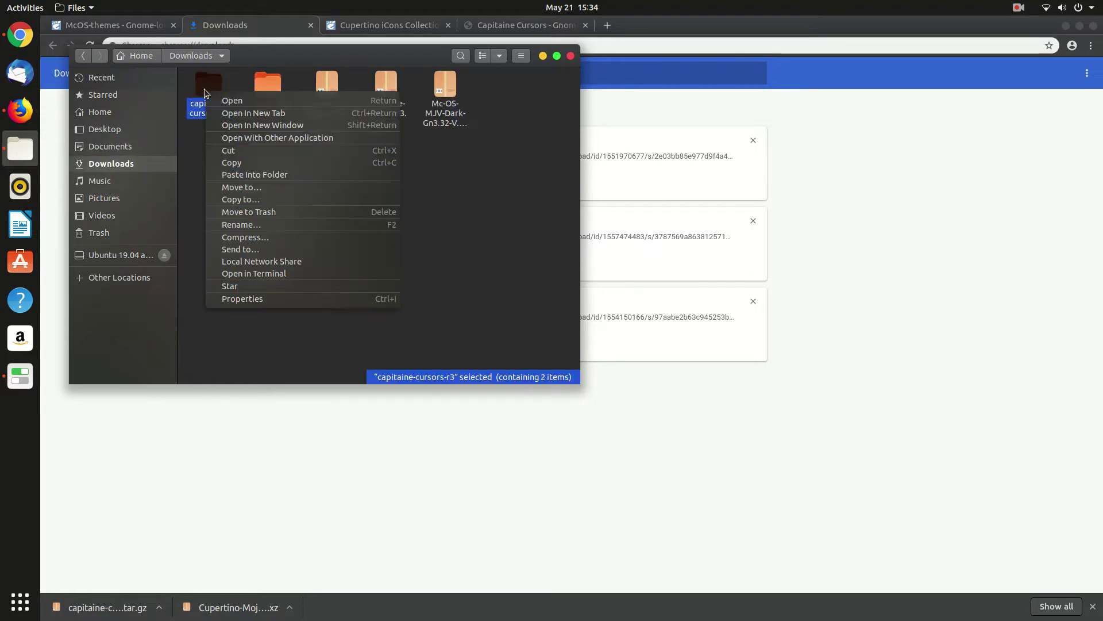
click(262, 164)
click(101, 112)
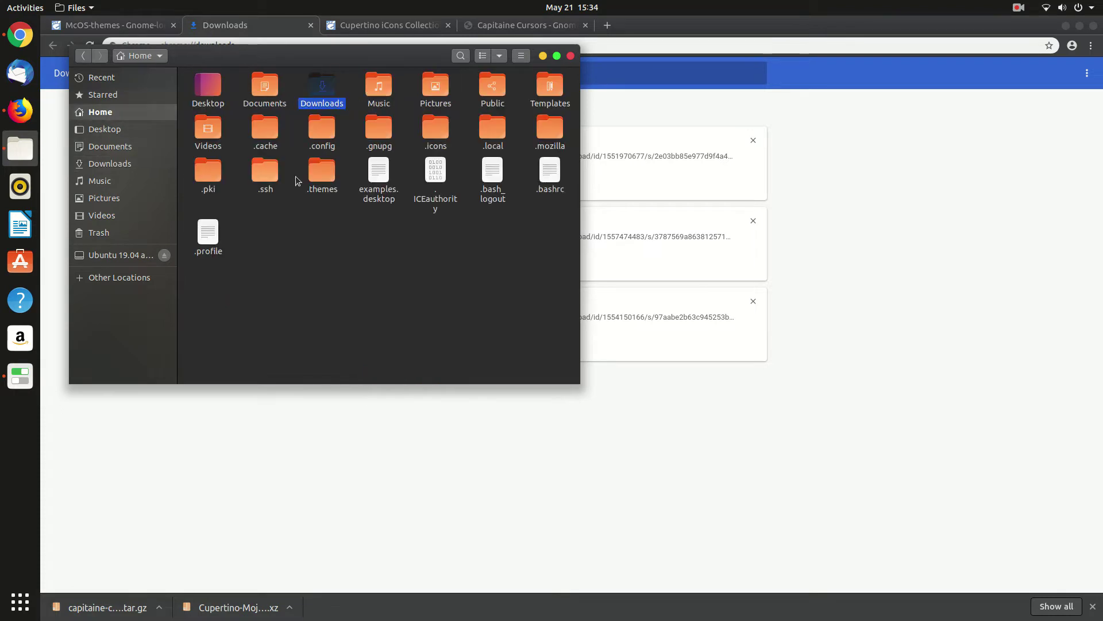
click(438, 131)
double_click(438, 131)
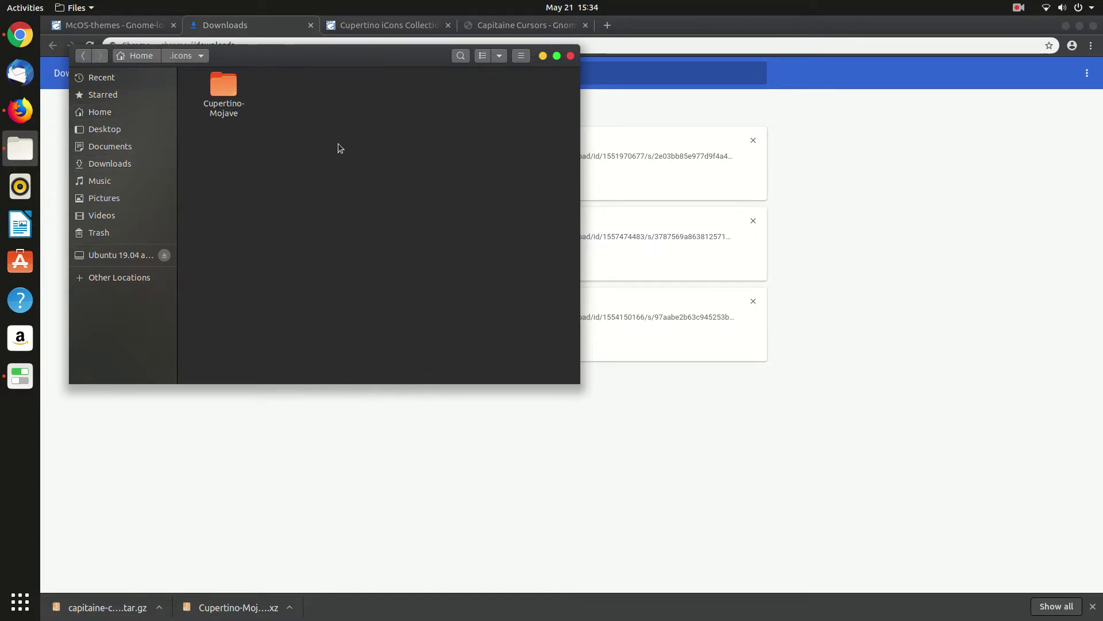
right_click(339, 144)
click(373, 158)
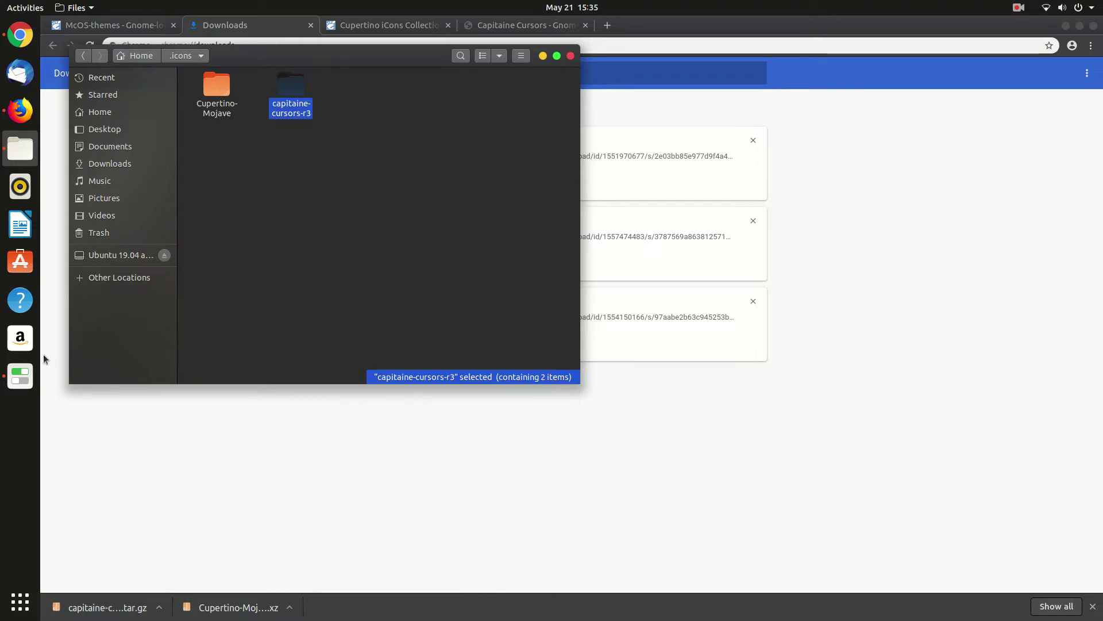
click(20, 376)
- Restart Tweaks and return to Appearance so the new cursor and icon themes load
click(678, 212)
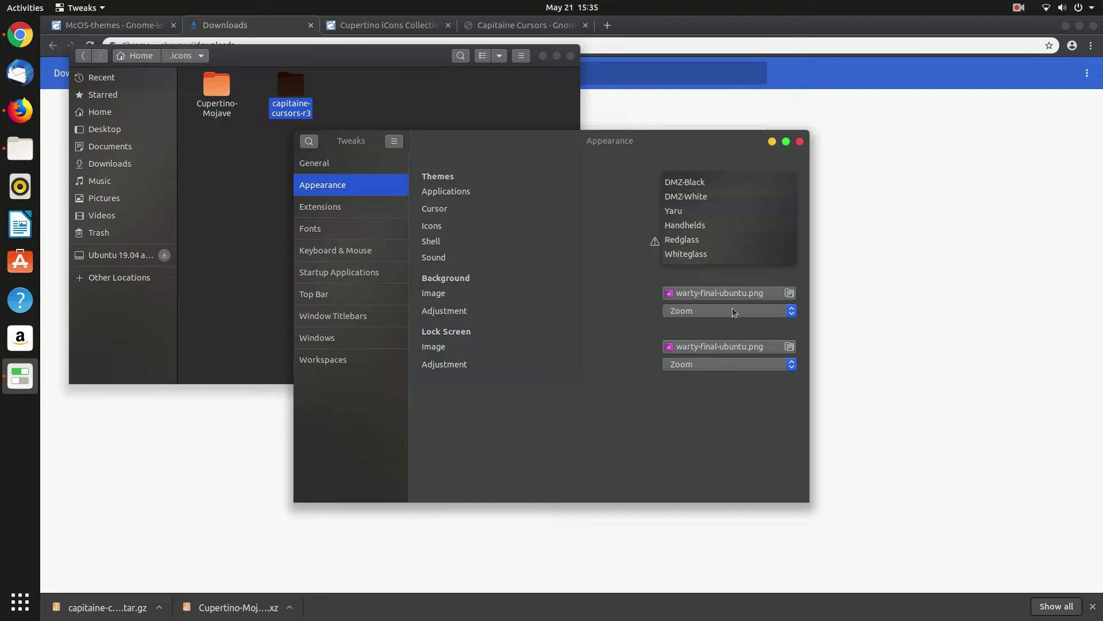
click(654, 422)
click(800, 142)
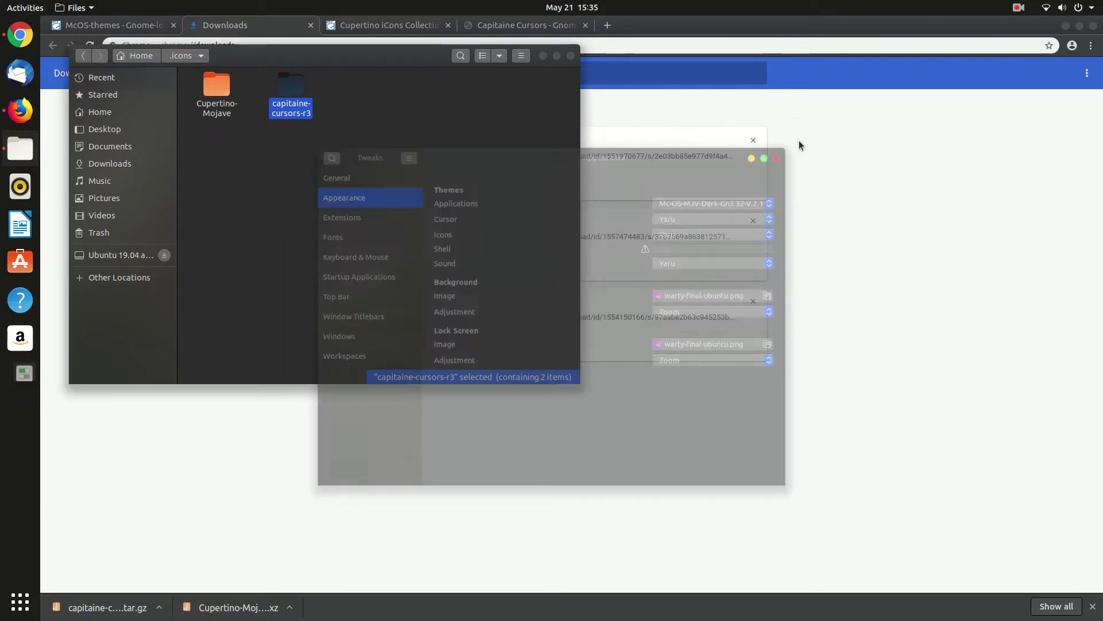
click(20, 602)
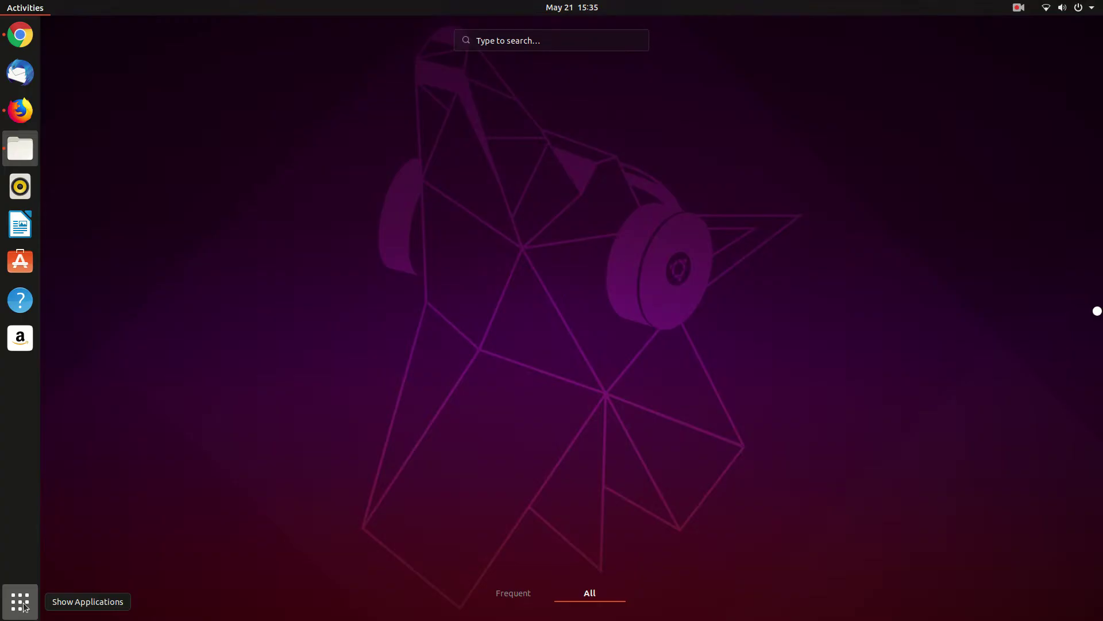
text(tweak)
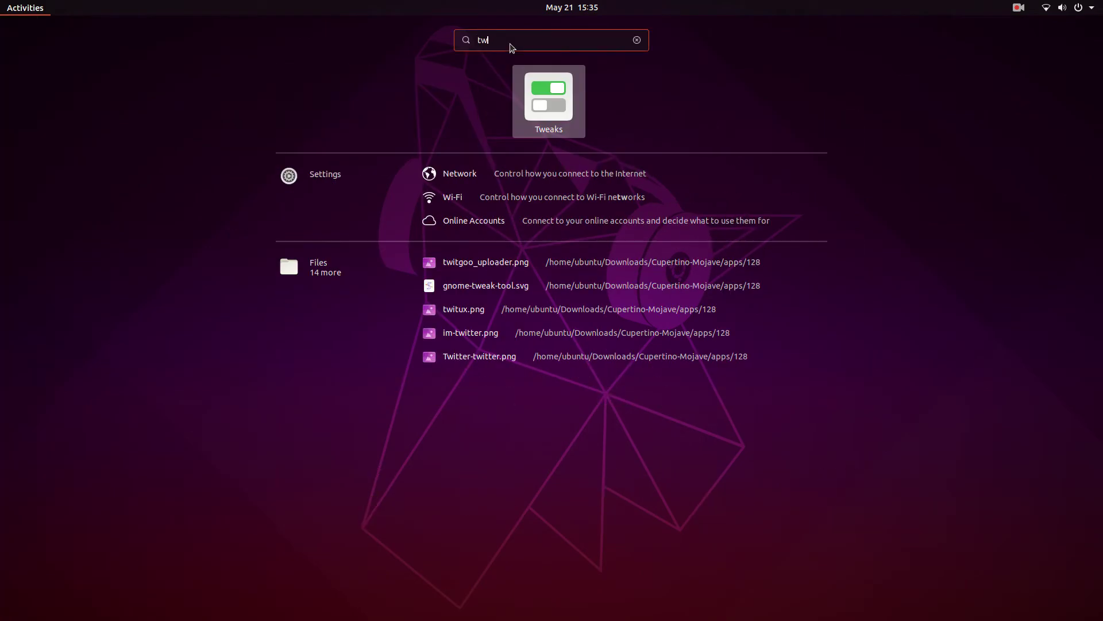
key(Return)
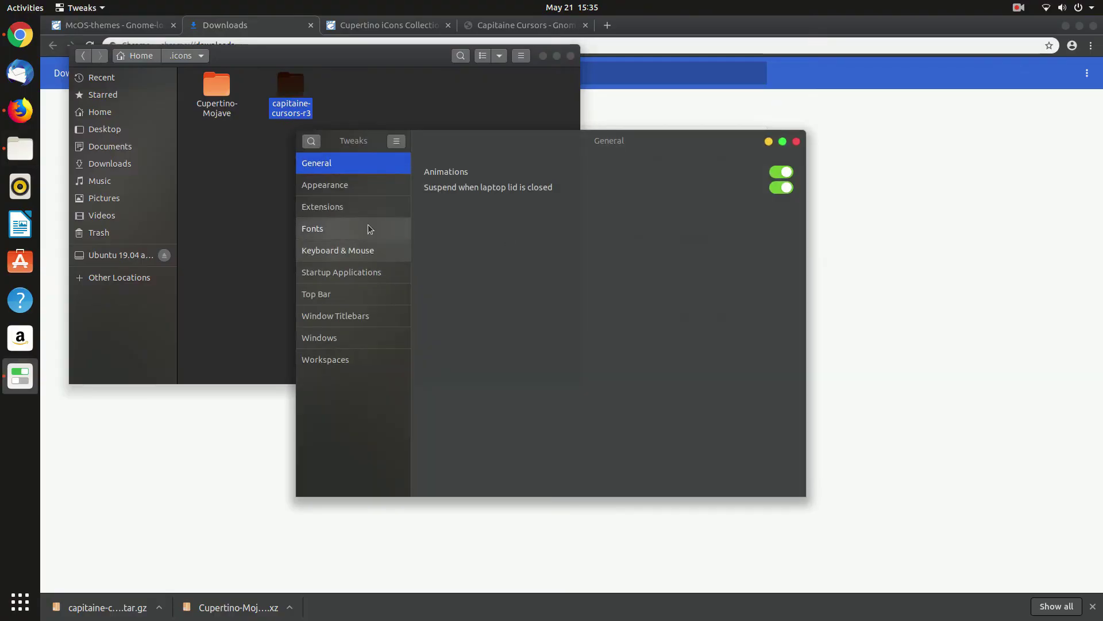
click(334, 184)
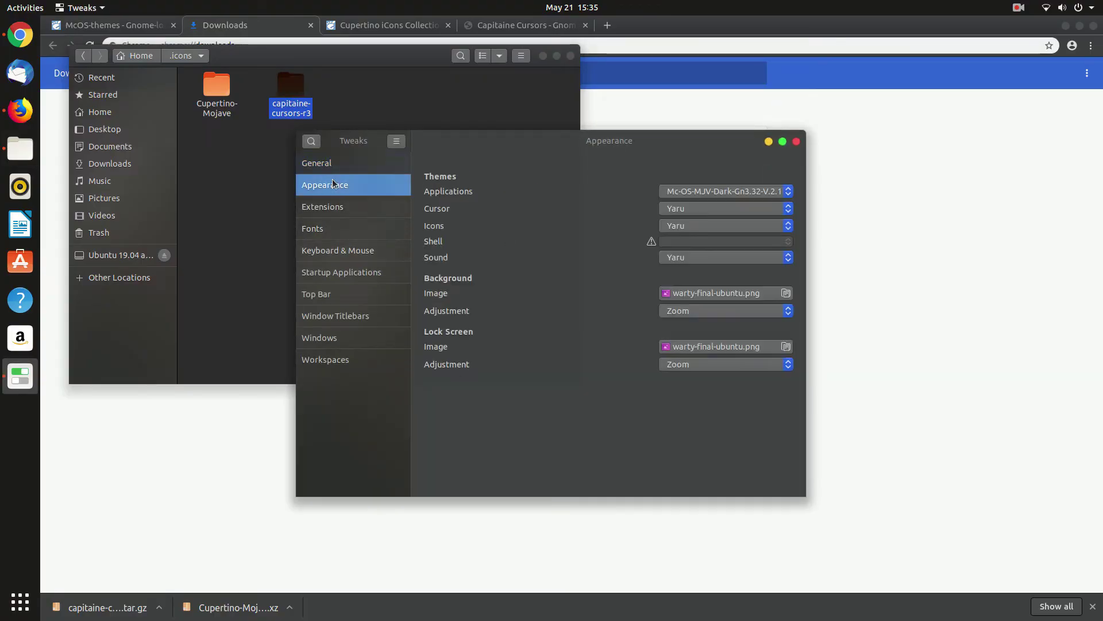
- Set the cursor theme to Capitaine-cursors-r3 and the icon theme to Cupertino-Mojave
click(689, 210)
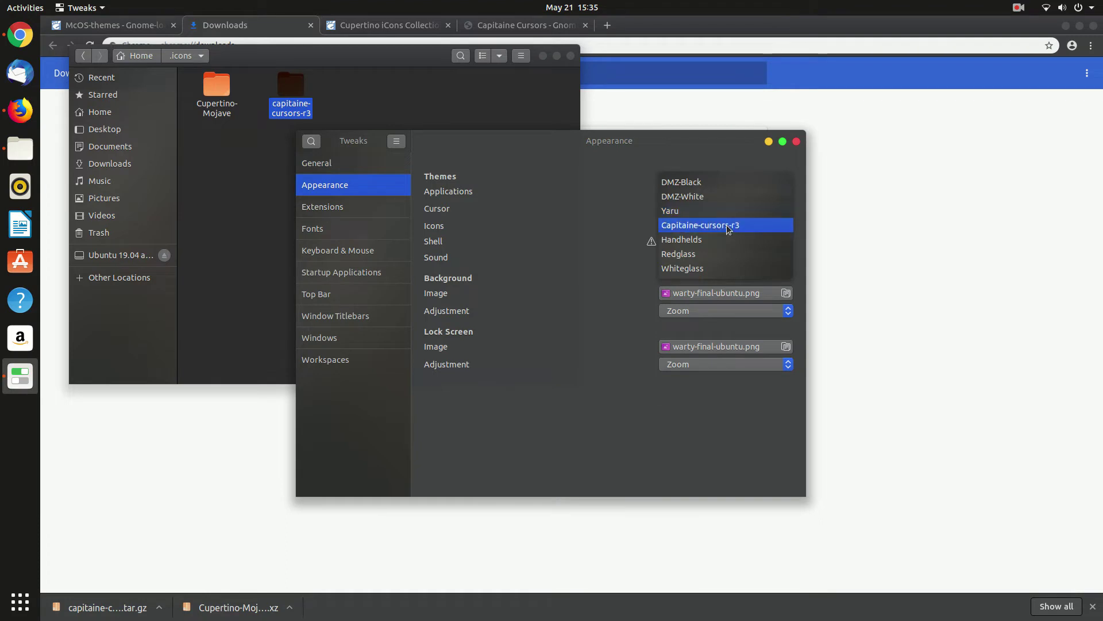
click(699, 225)
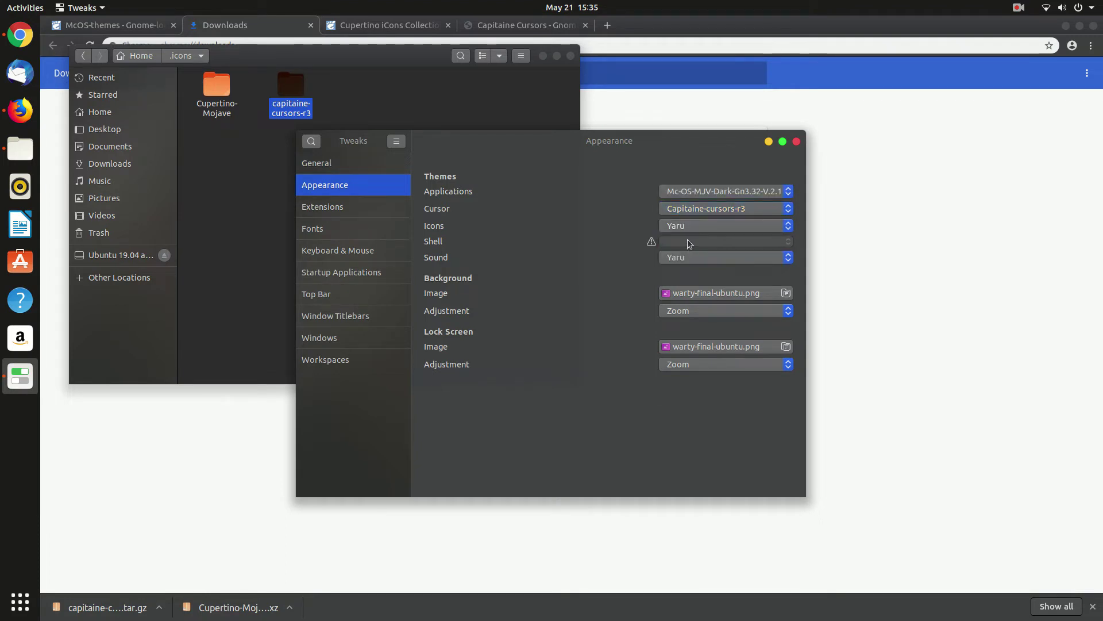
click(683, 226)
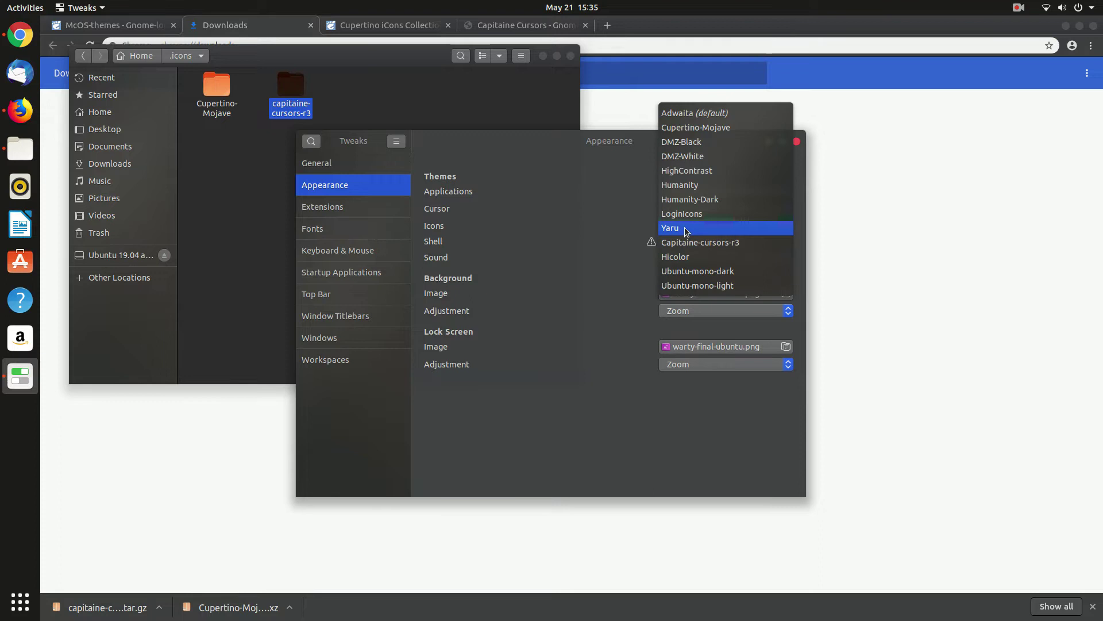
click(601, 428)
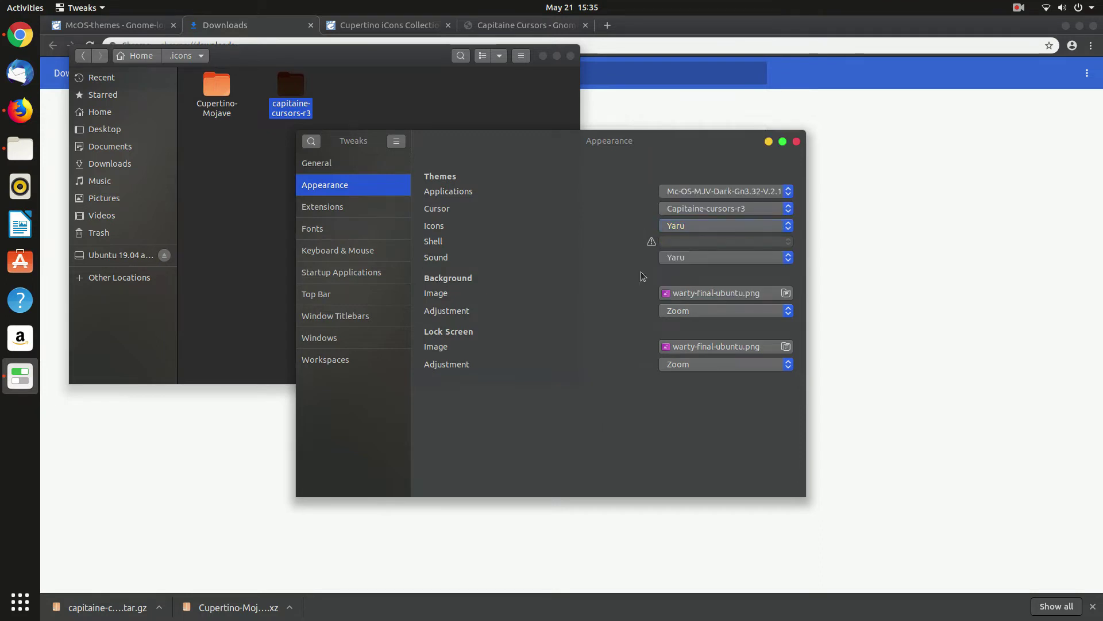
click(675, 227)
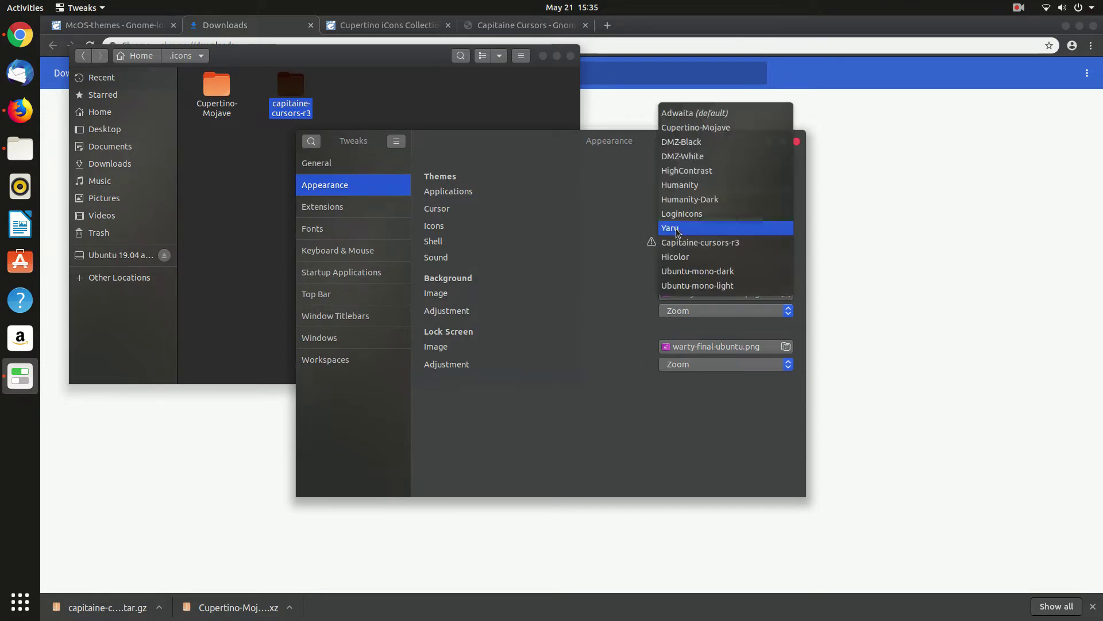
click(682, 128)
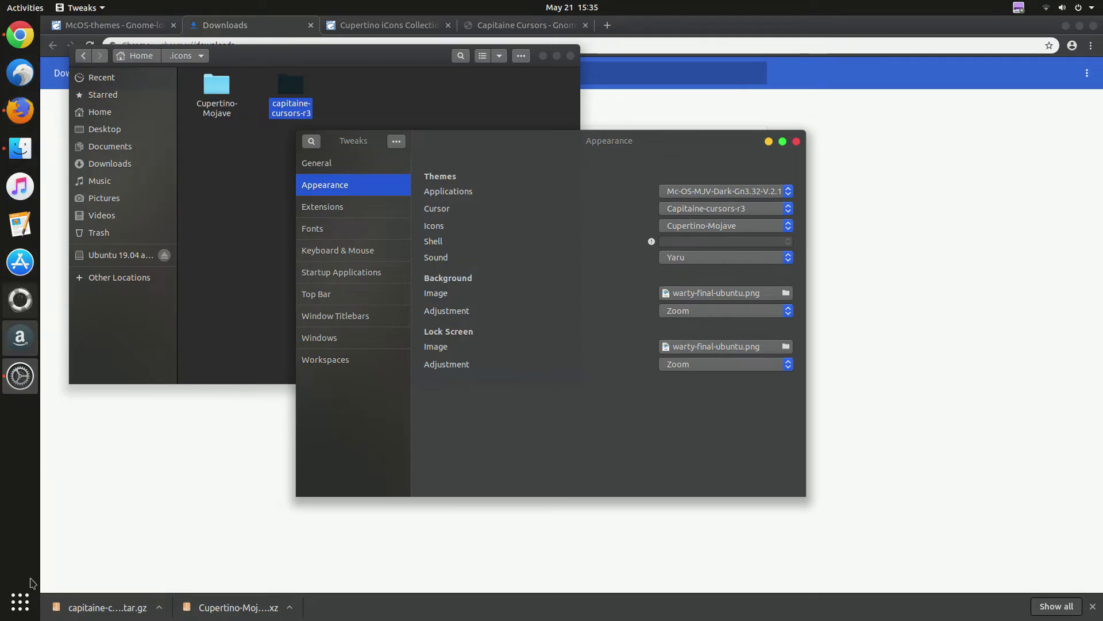
- Check the new icons in the app overview, then close Tweaks and Files and minimise Chrome
click(23, 600)
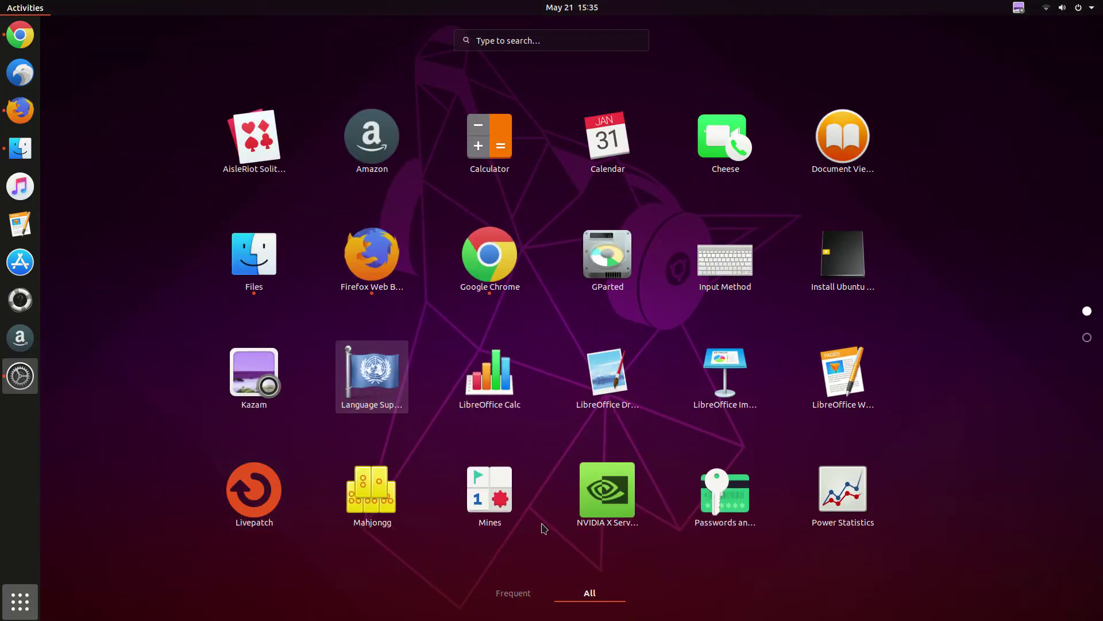
scroll(546, 529, down, 1)
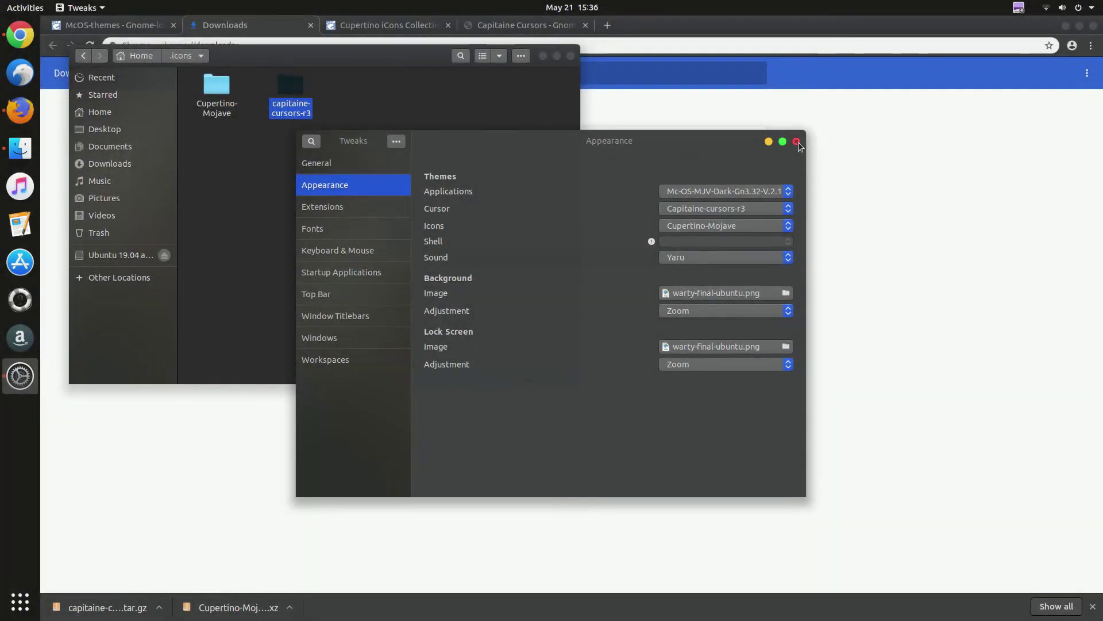
click(796, 142)
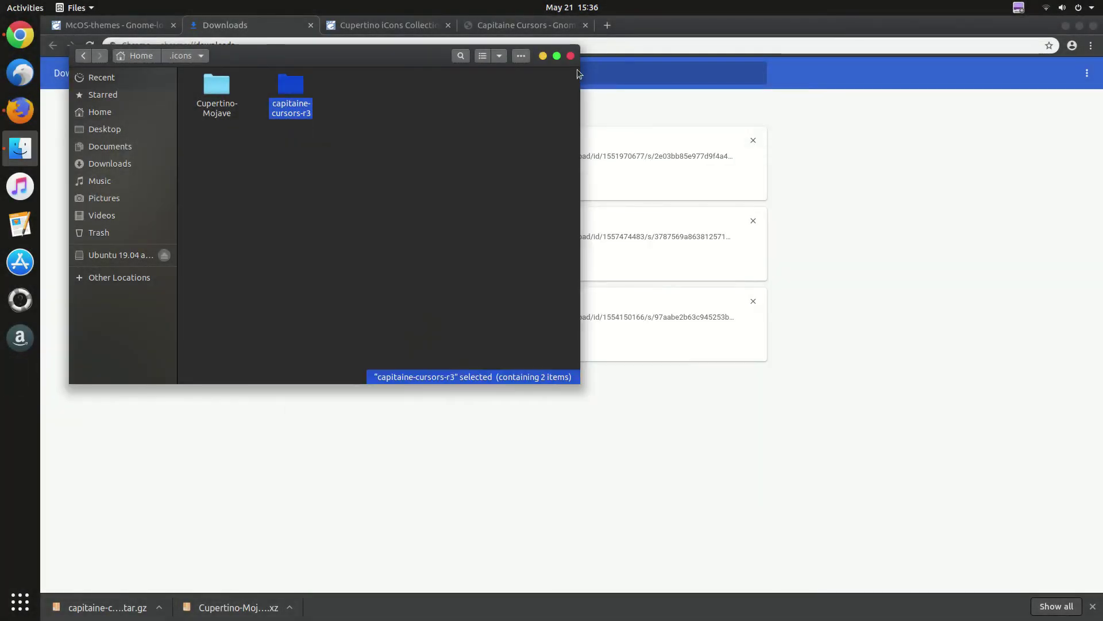
click(570, 56)
click(1066, 25)
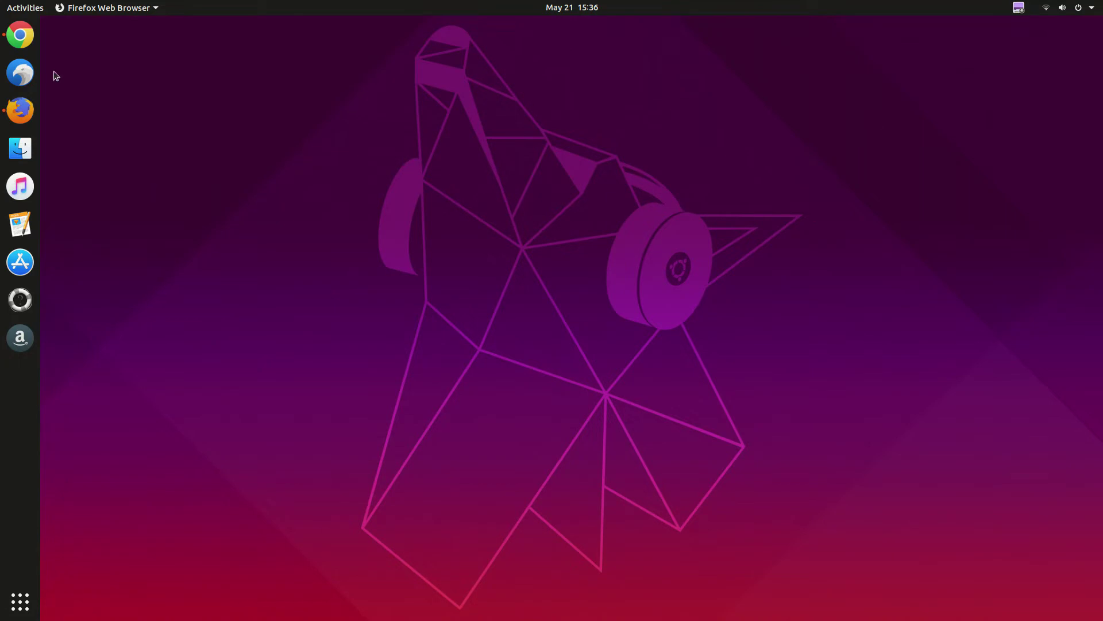
- Open and close the file manager and Ubuntu Software to see the dark theme
click(20, 148)
key(ctrl+w)
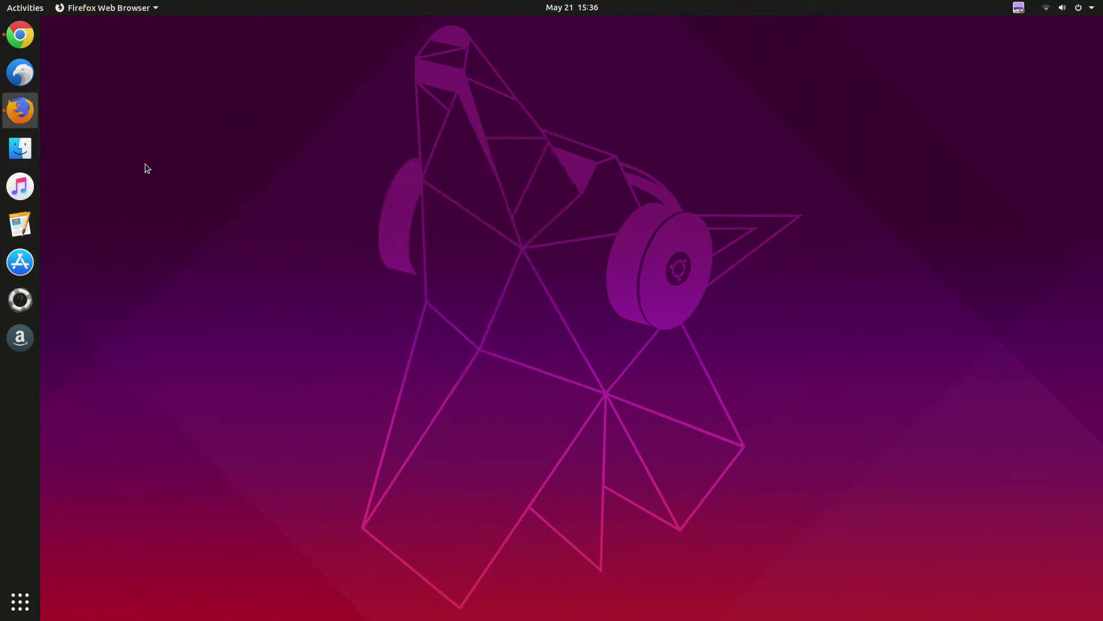
click(21, 148)
click(20, 148)
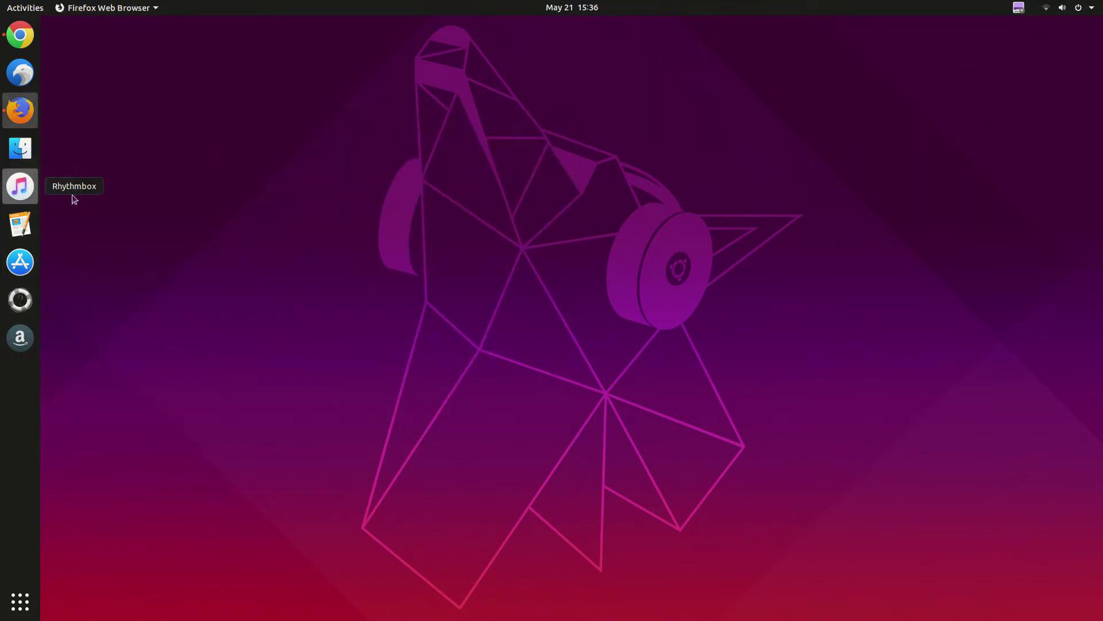
click(20, 261)
click(903, 69)
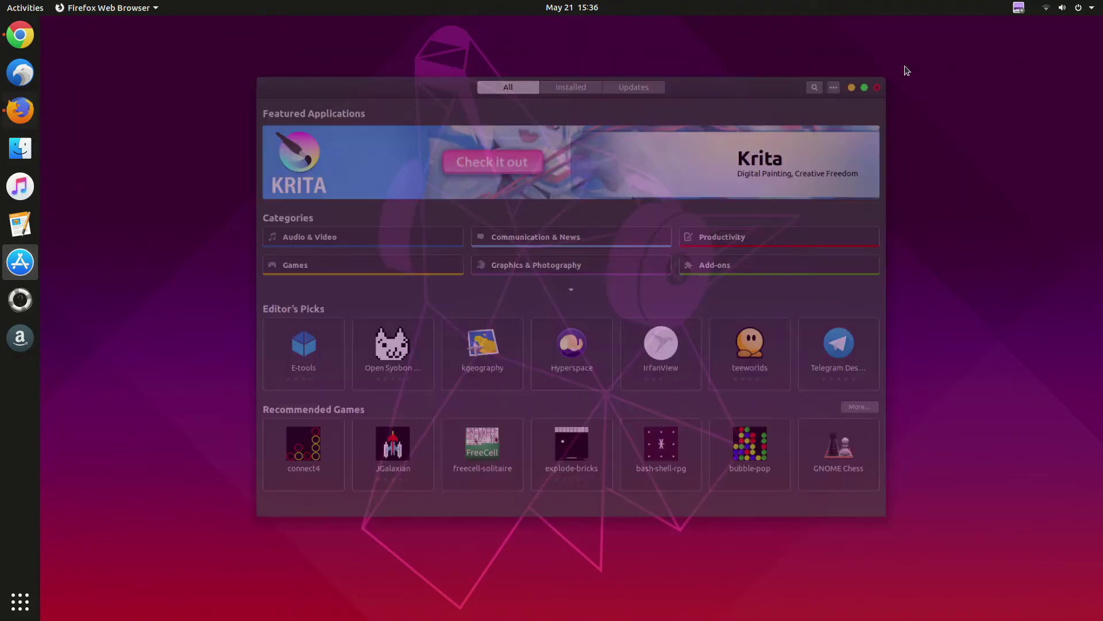
- Browse Ubuntu Software's Installed, Updates and main pages and an app page, then open Settings
click(20, 262)
click(577, 72)
click(624, 72)
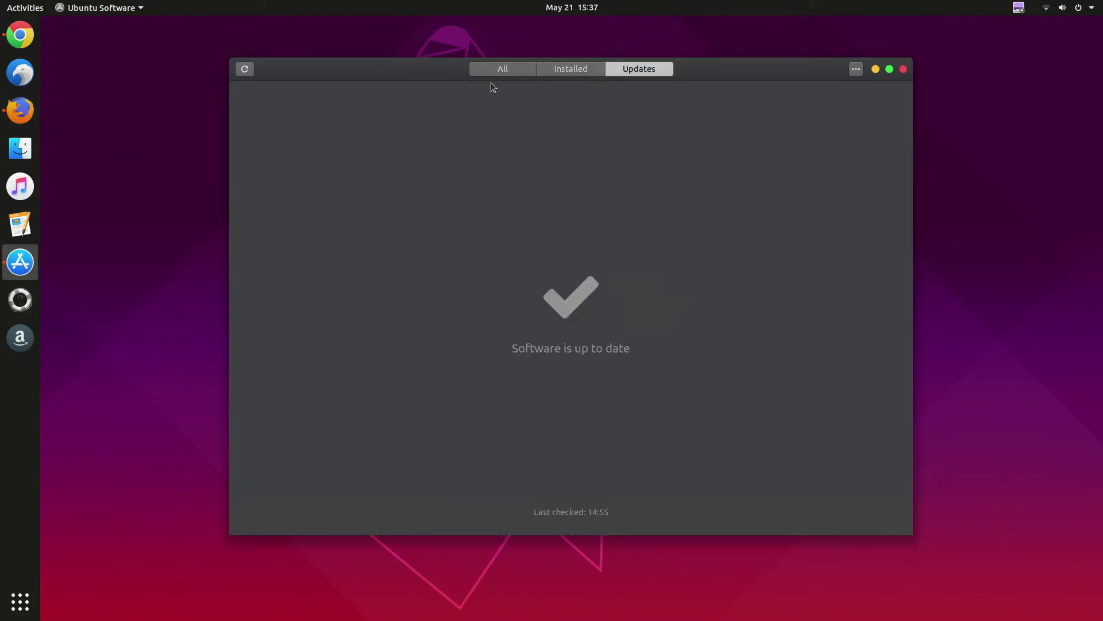
click(500, 70)
click(475, 356)
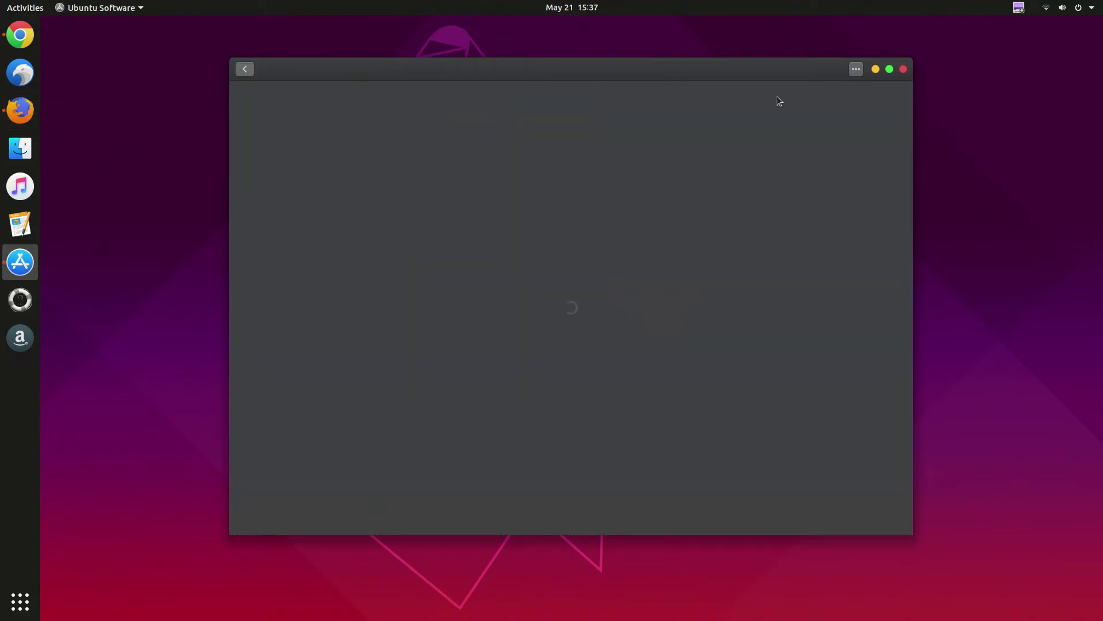
click(903, 70)
click(1078, 8)
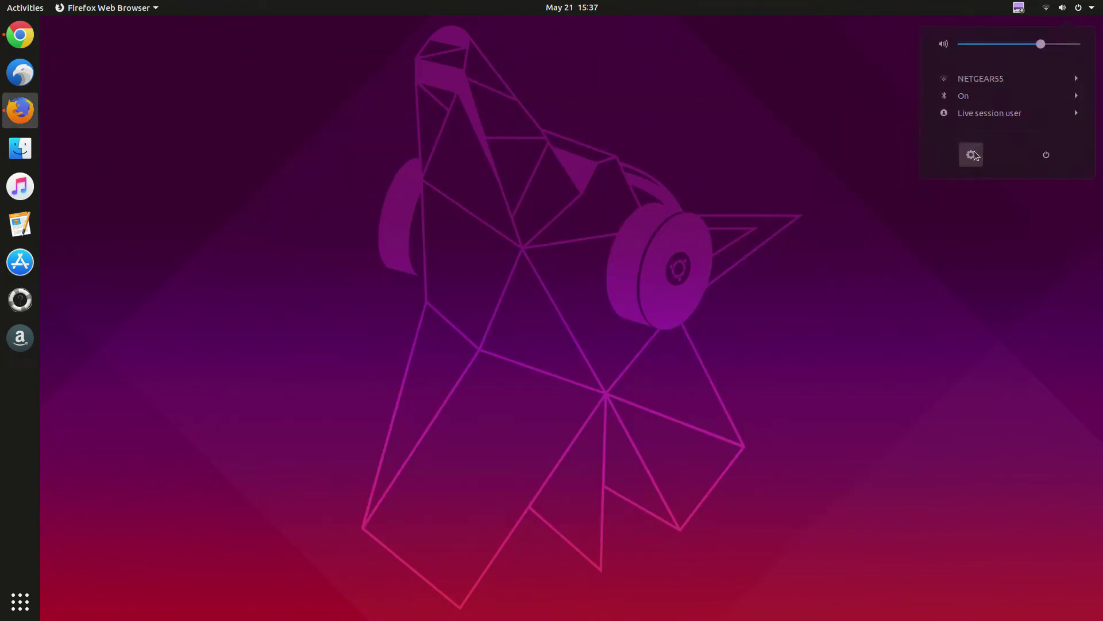
click(972, 154)
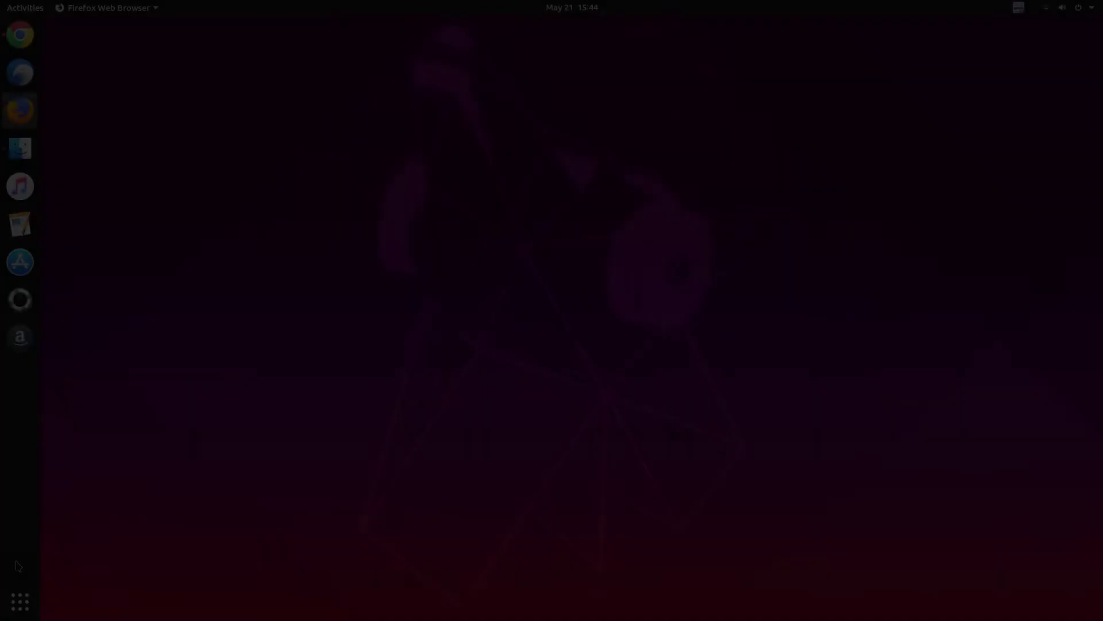
- Launch Tweaks from the app search and set Window Titlebars placement to Left
click(20, 601)
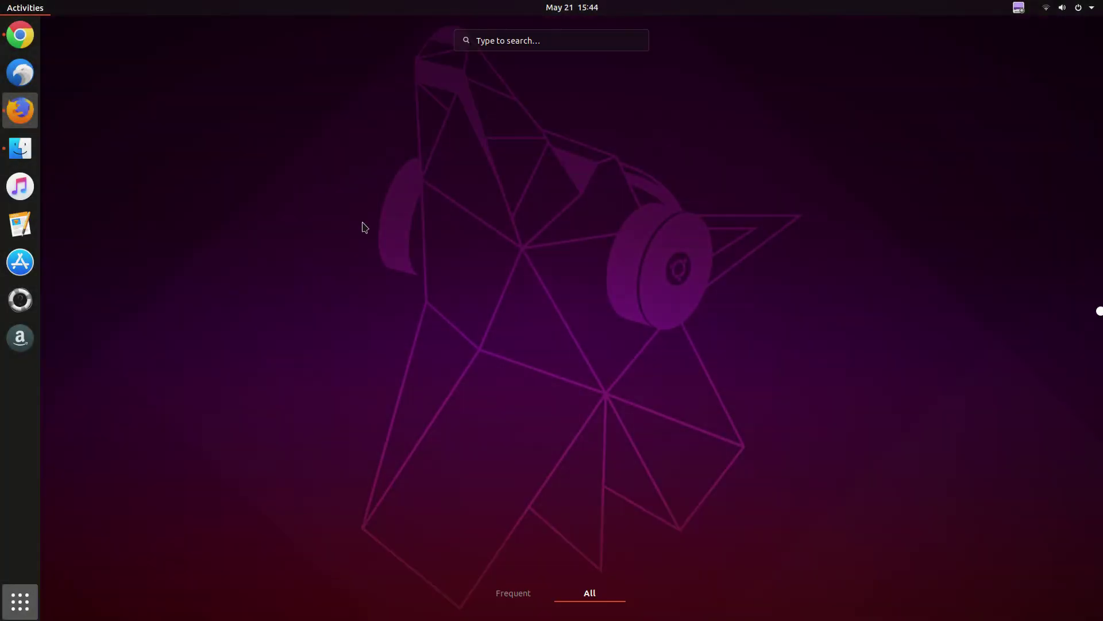
click(498, 41)
text(twl)
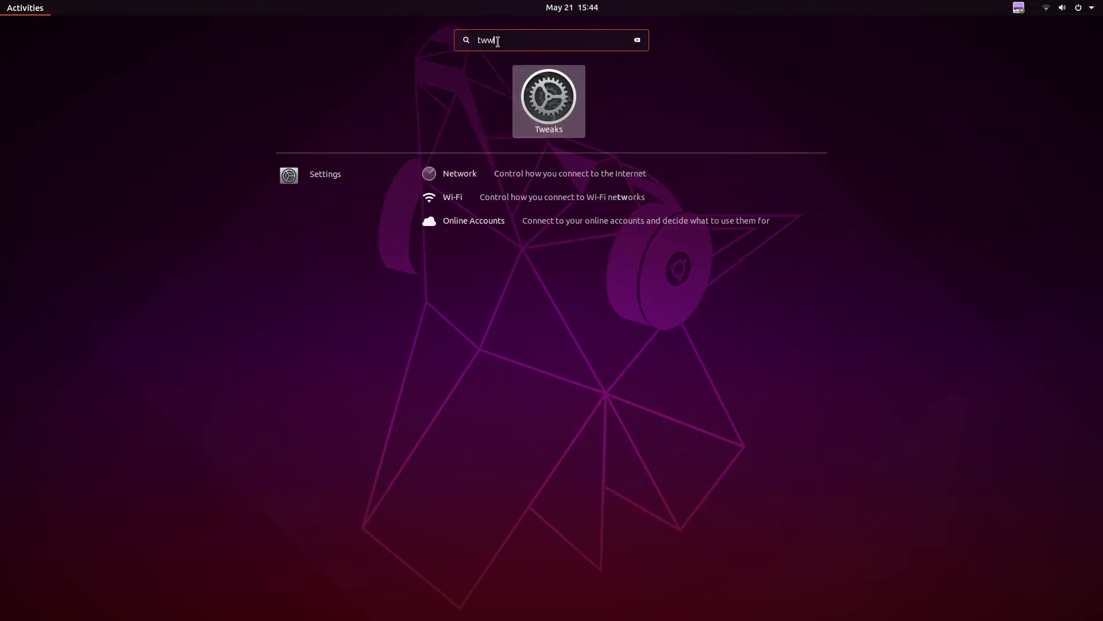
key(BackSpace)
click(515, 69)
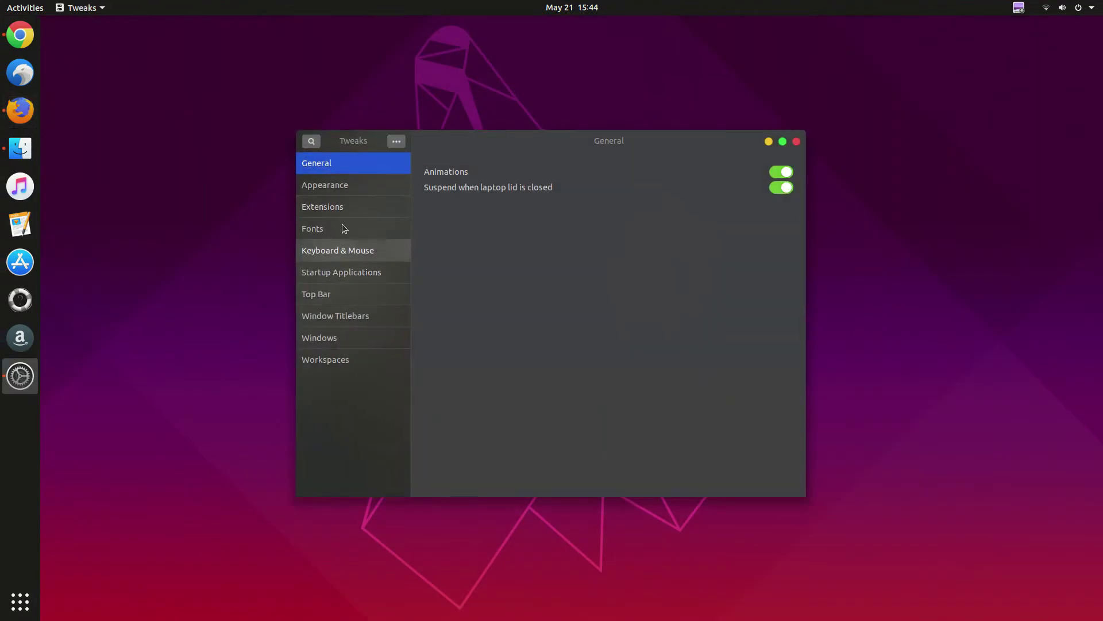
click(399, 314)
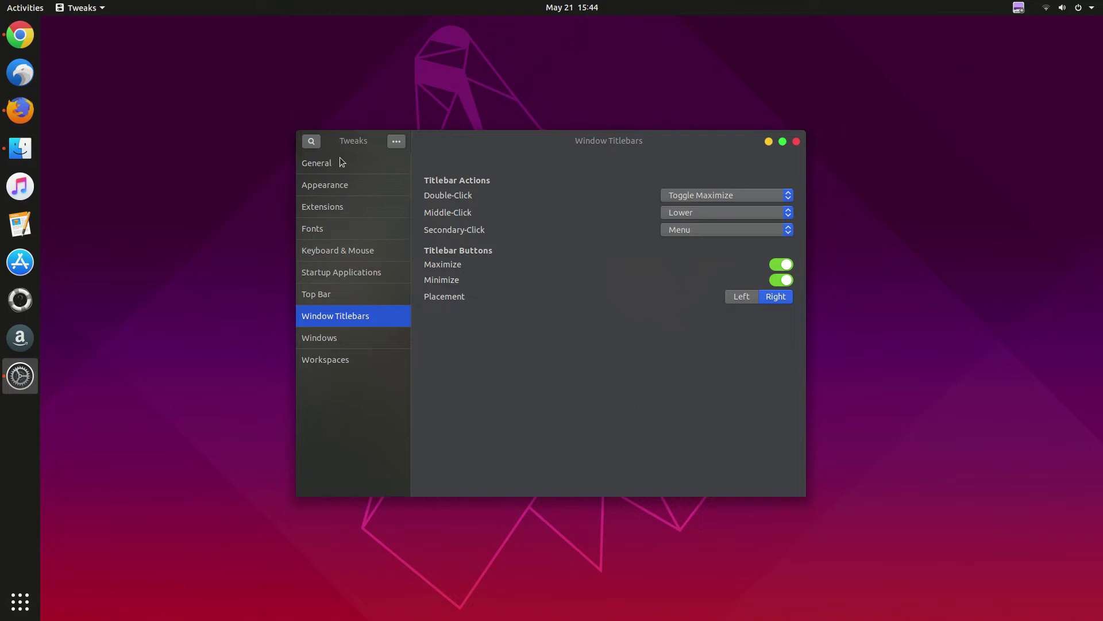
click(742, 298)
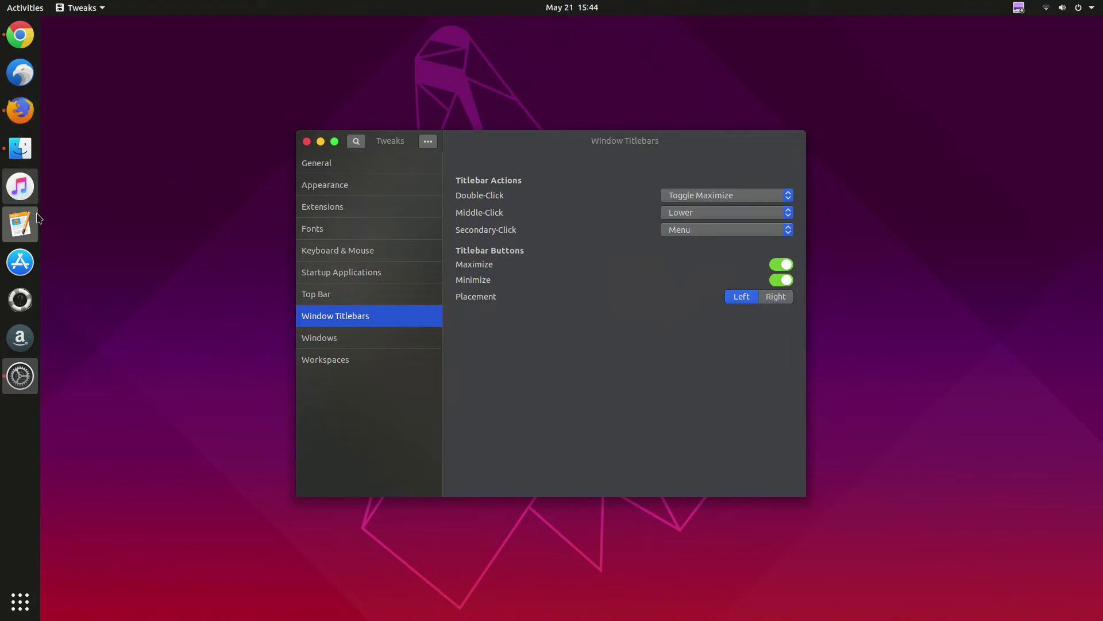
- Check the left-side buttons in Thunderbird and Ubuntu Software, then close them and Tweaks
click(20, 72)
click(20, 261)
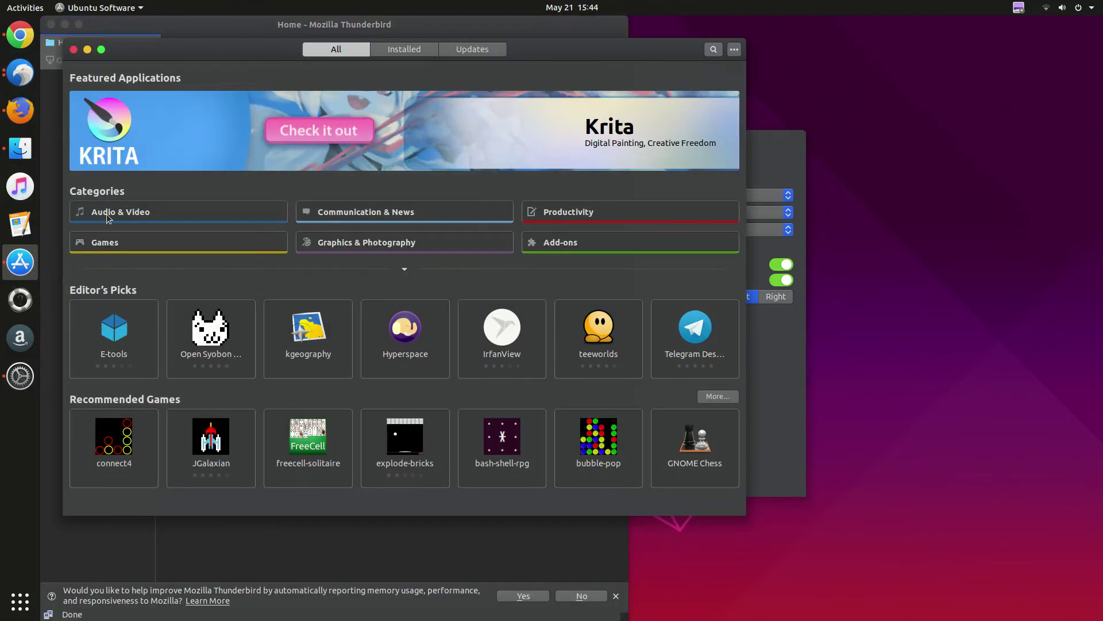
click(73, 49)
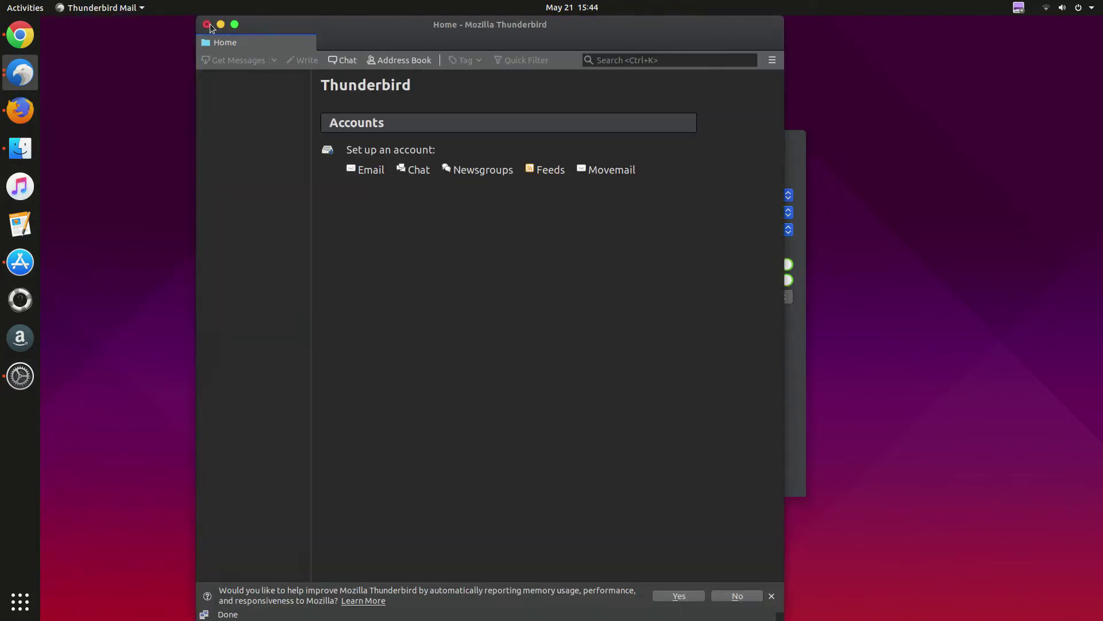
key(ctrl+q)
click(308, 141)
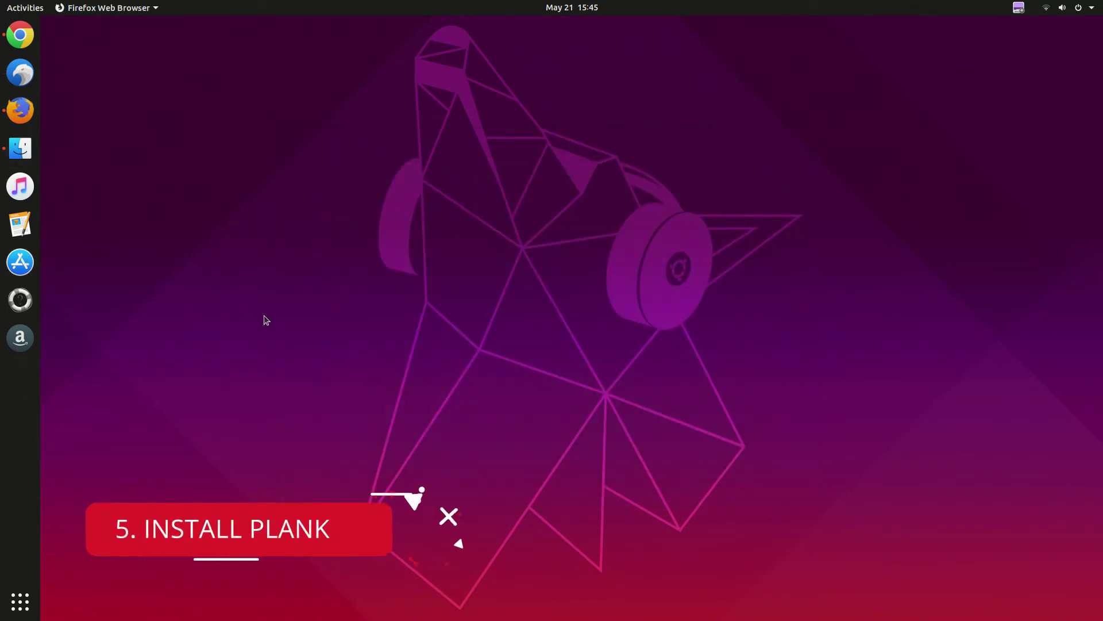
- Open a terminal, centre it, and switch to a root shell with sudo su
key(ctrl+alt+t)
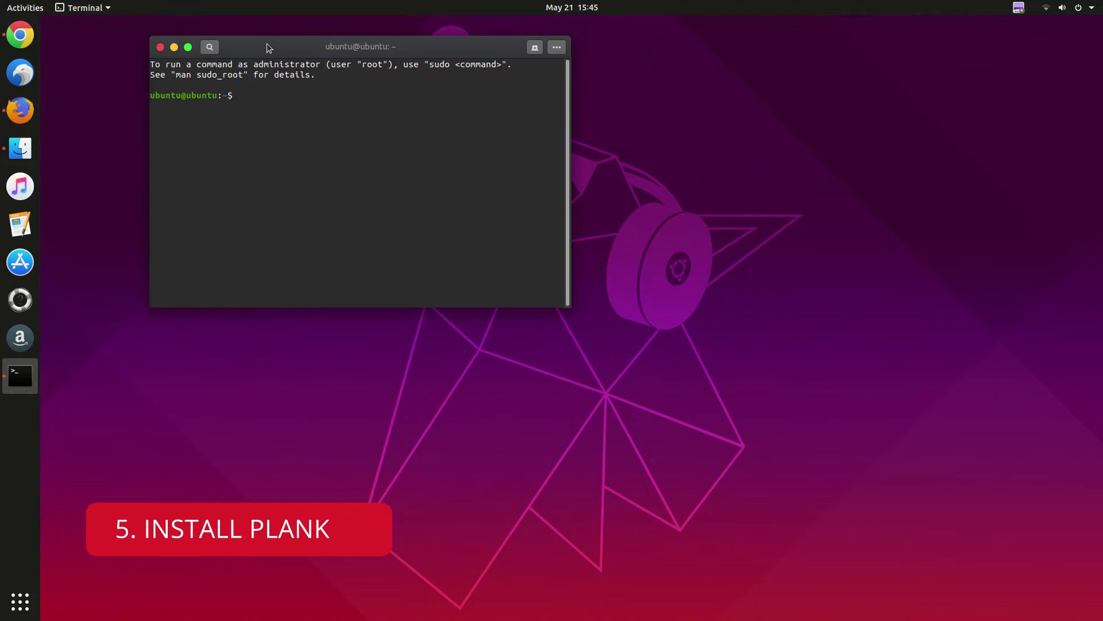
drag(267, 43, 406, 151)
text(sudo su)
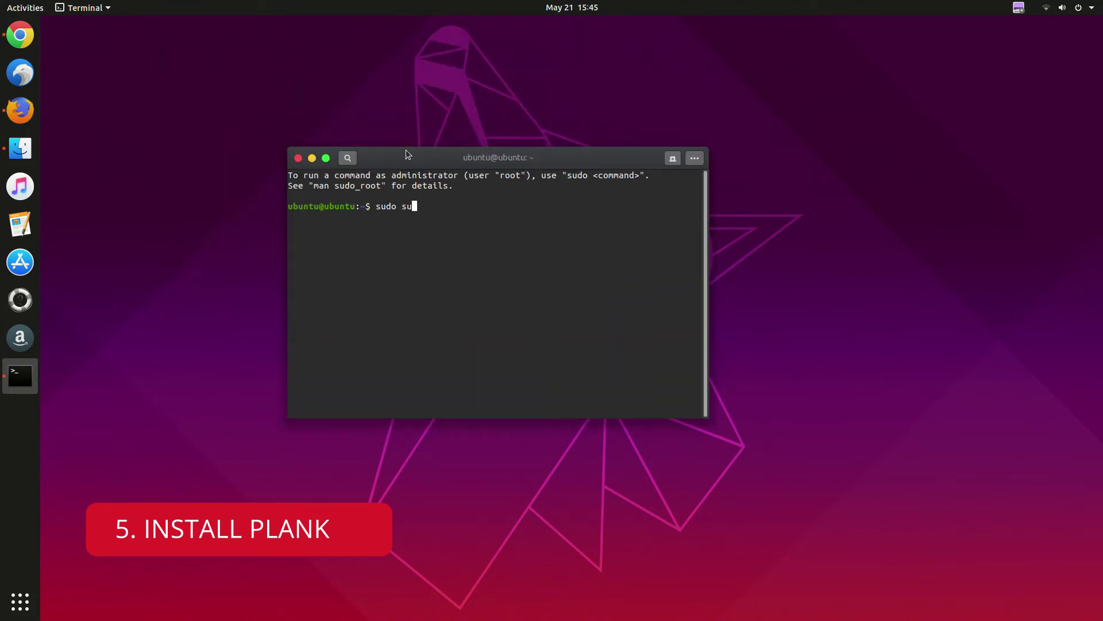
key(Return)
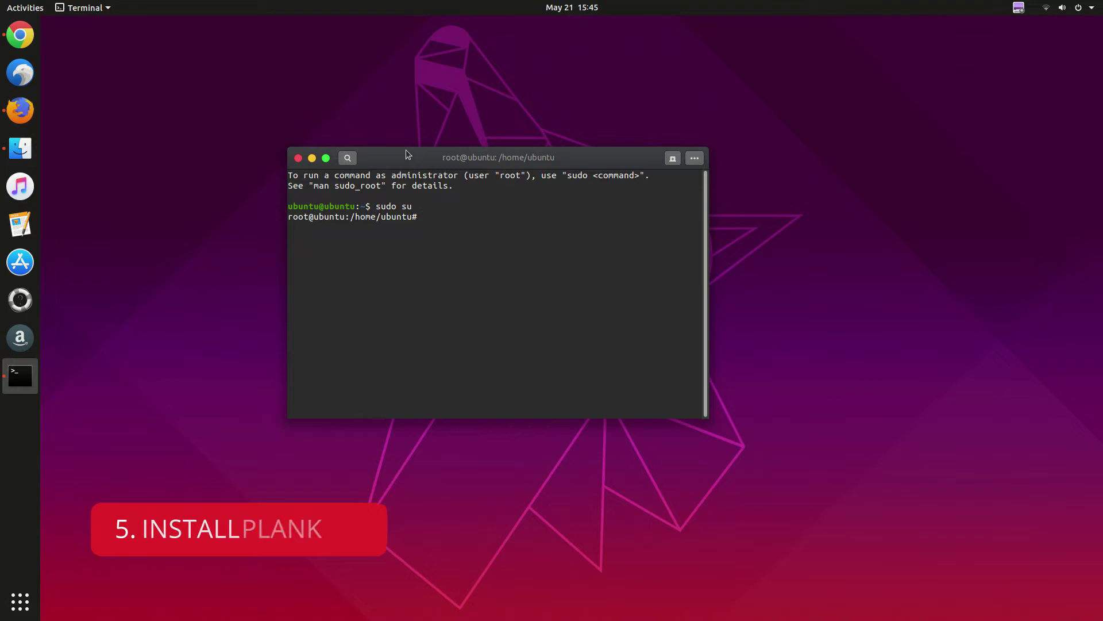
- Install plank with sudo apt install plank, confirming with y
text(sudo apt install pl)
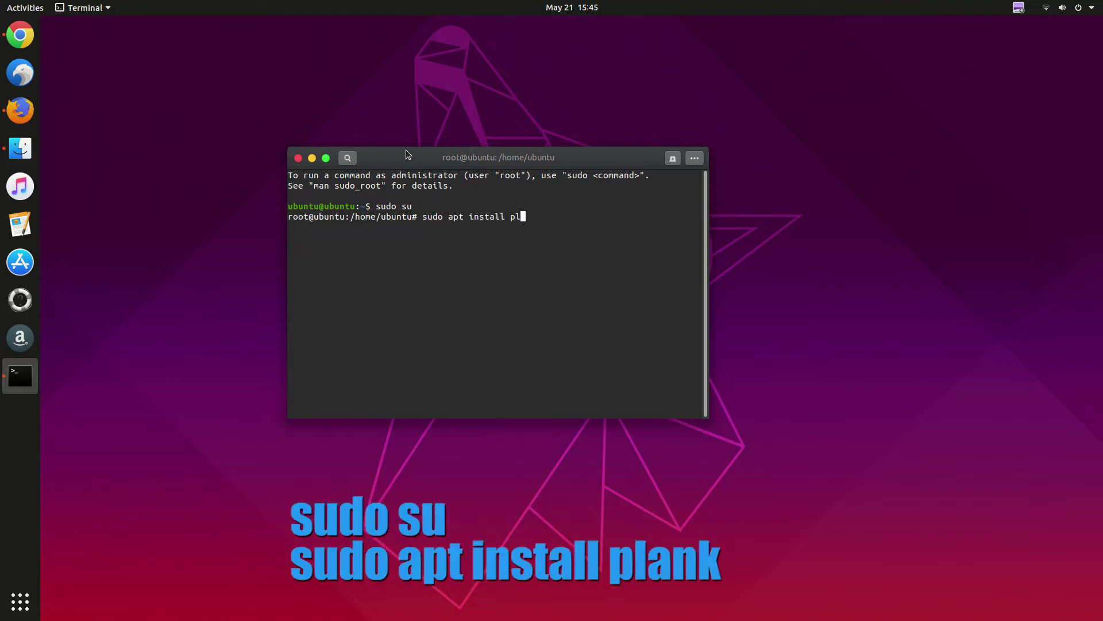
text(ank)
key(Return)
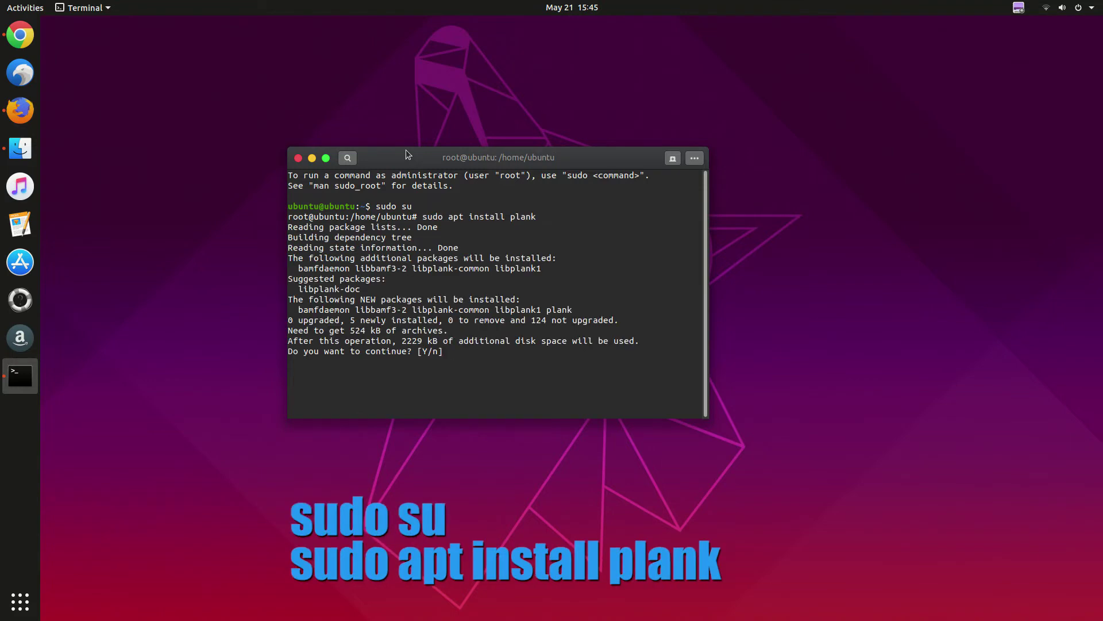
text(y)
key(Return)
- Exit the root shell and end the terminal session
click(20, 109)
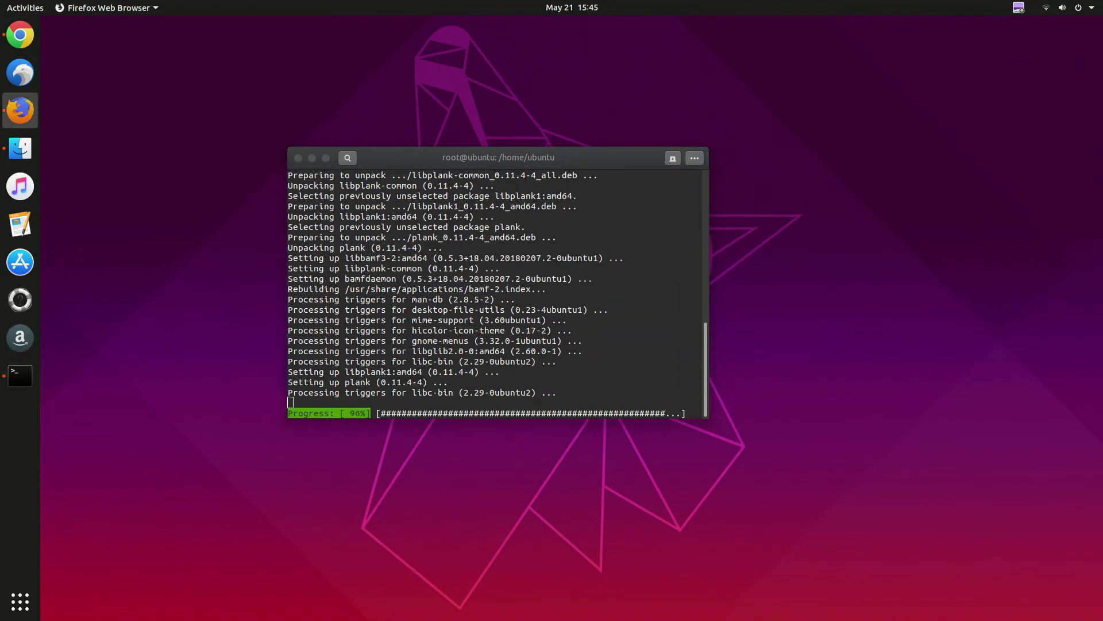
text(exit)
key(Return)
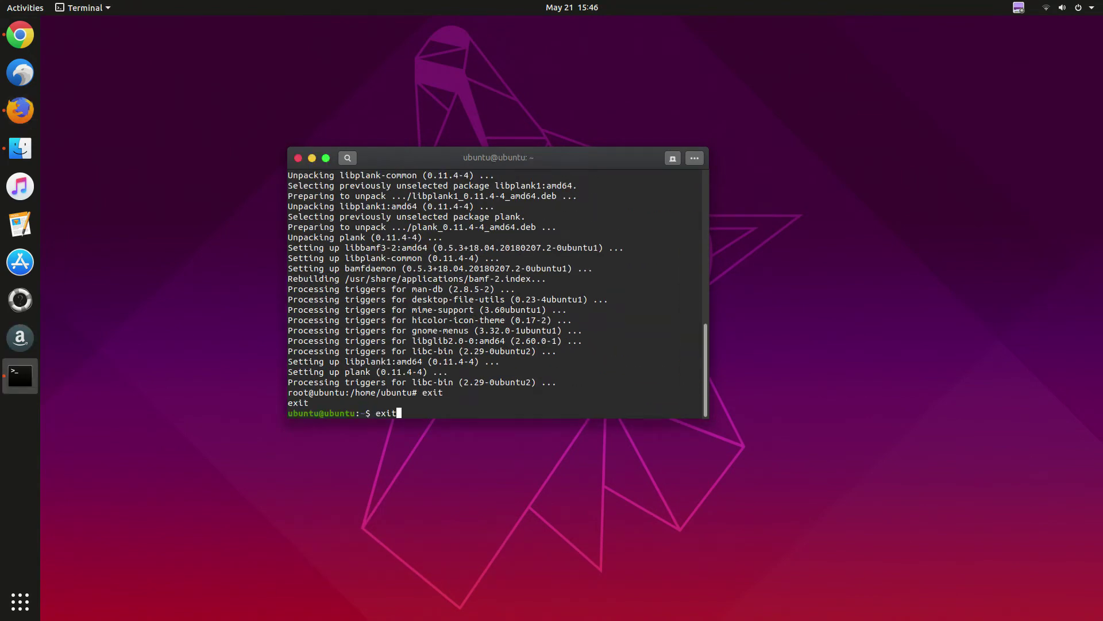
text(exit)
key(Return)
click(21, 262)
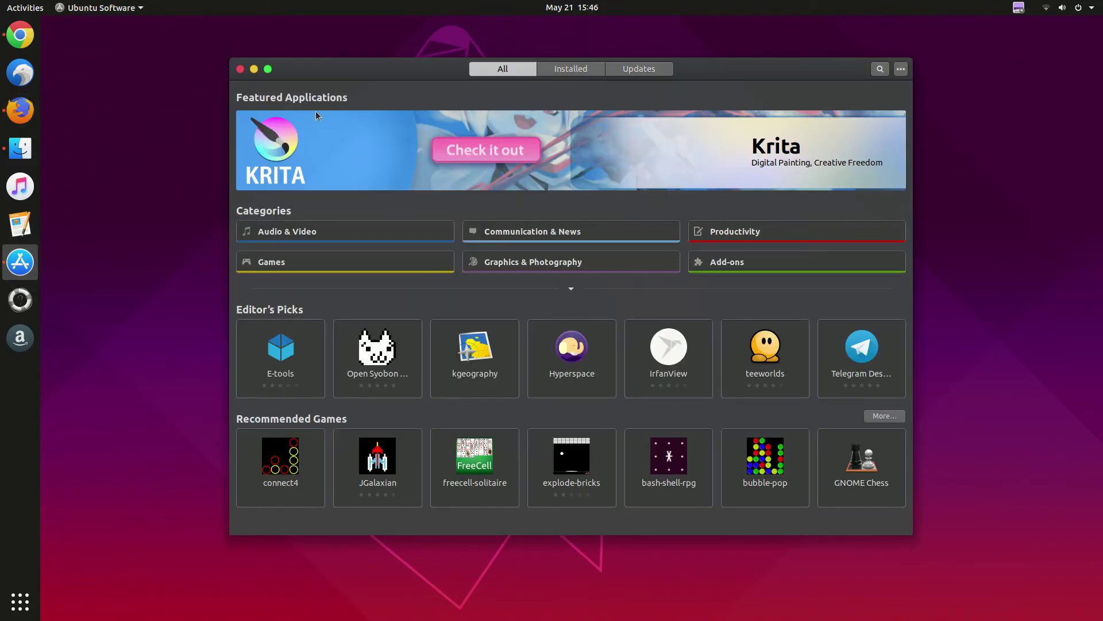
- Find and install Plank Preferences in Ubuntu Software, keeping the default display manager, then minimise the store
click(871, 70)
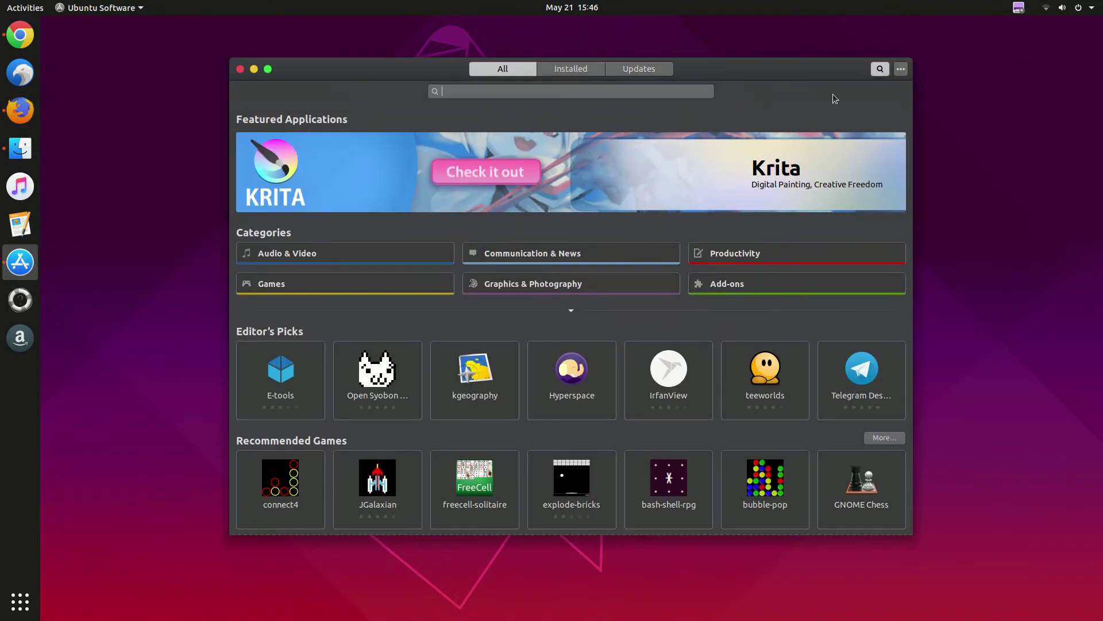
text(plank)
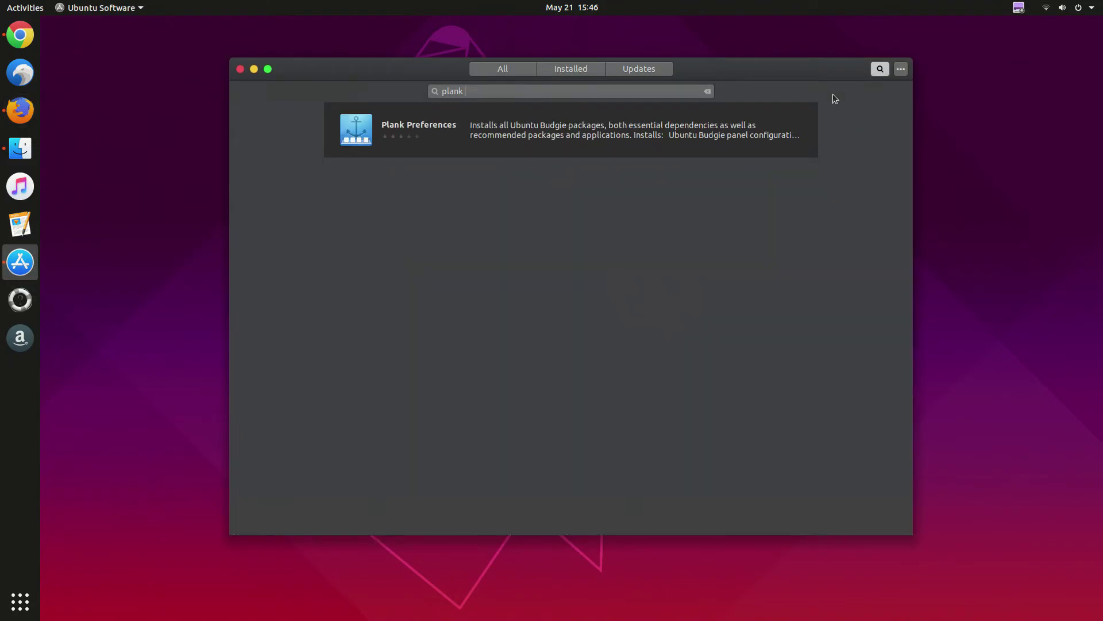
click(539, 133)
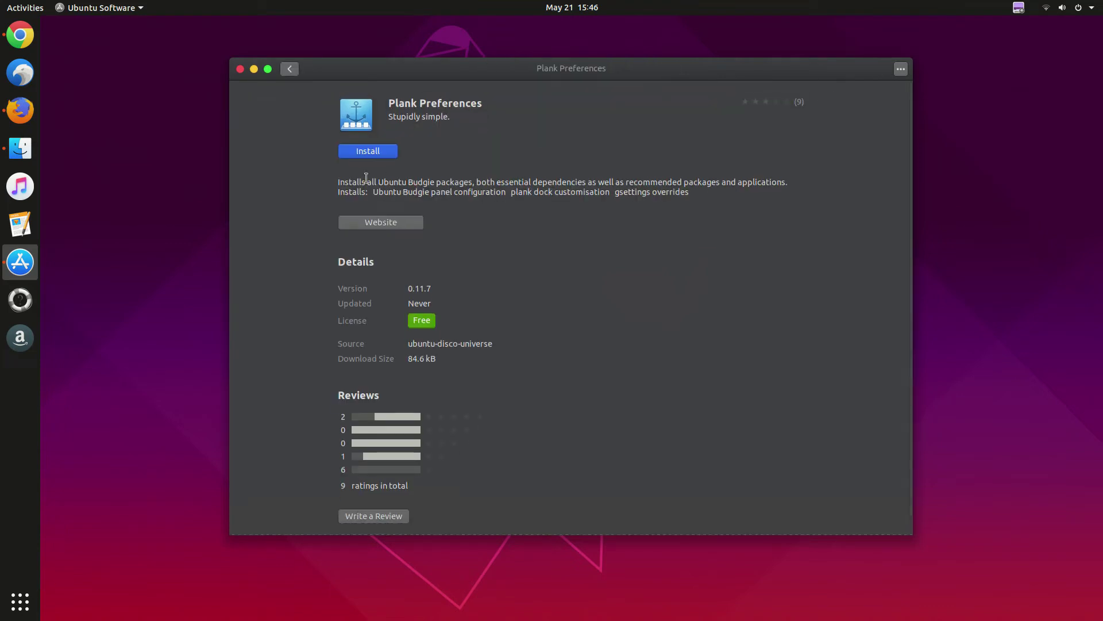
click(352, 153)
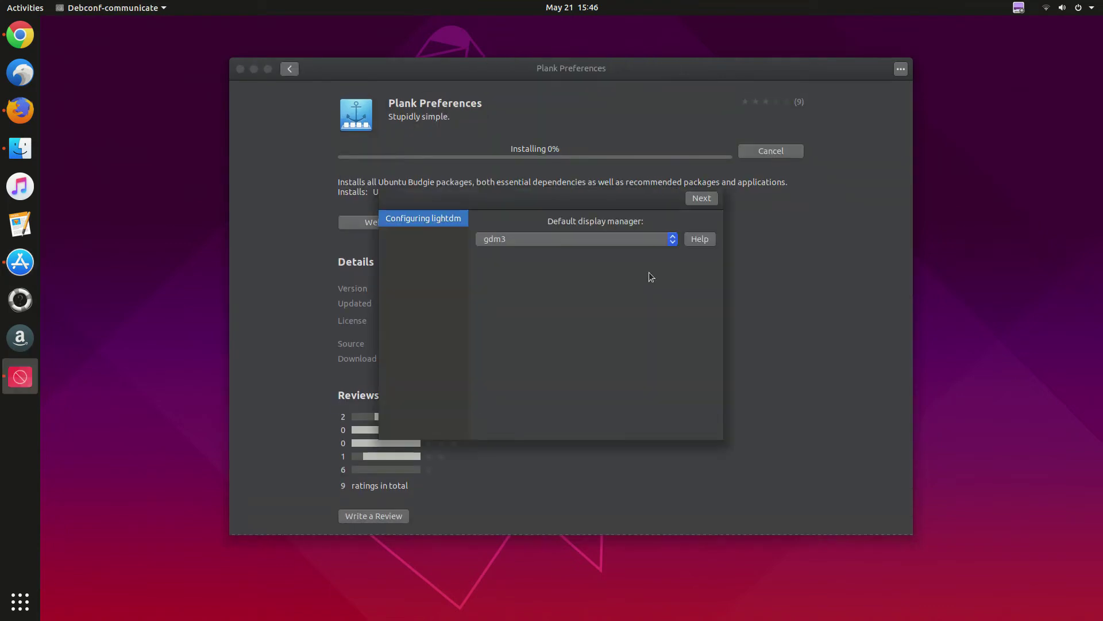
click(698, 200)
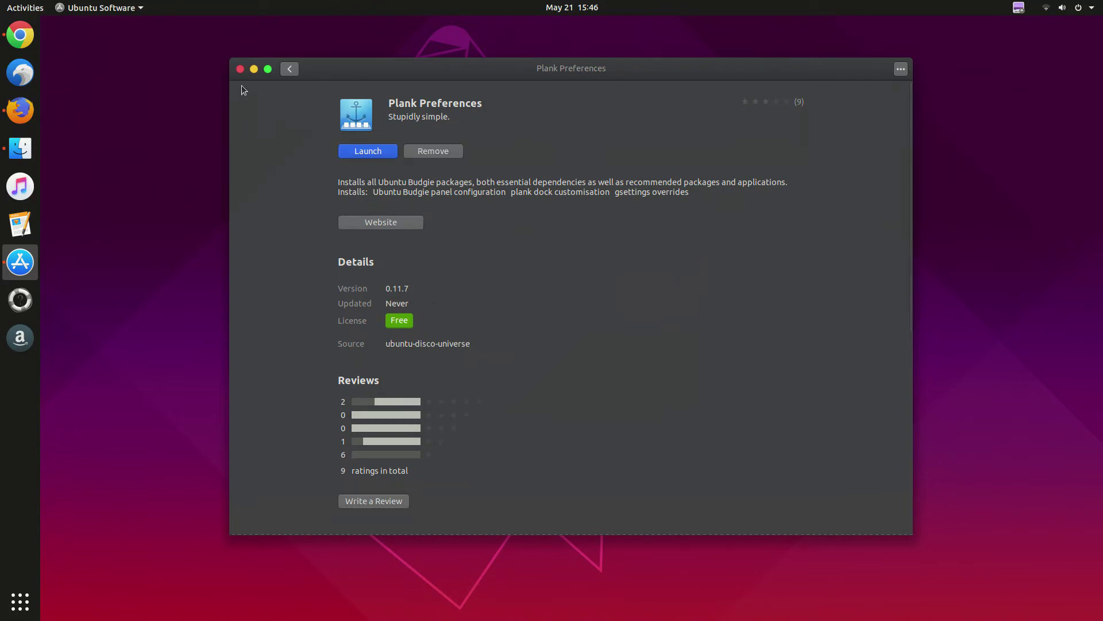
click(253, 69)
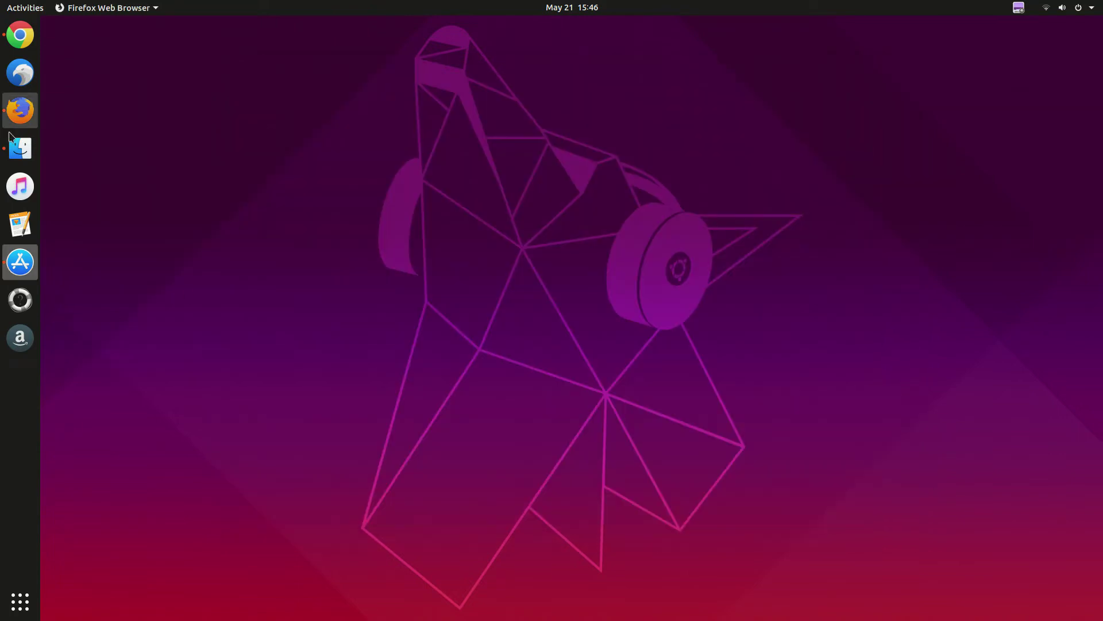
- Launch Tweaks from the app search, maximise it, then close it
click(17, 599)
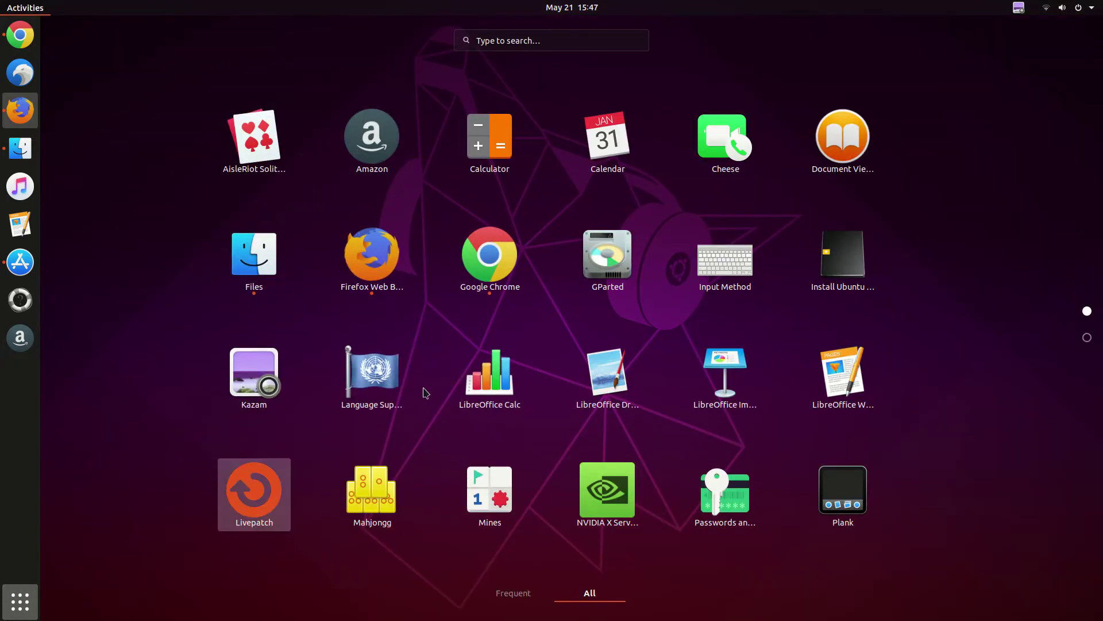
click(562, 41)
text(t)
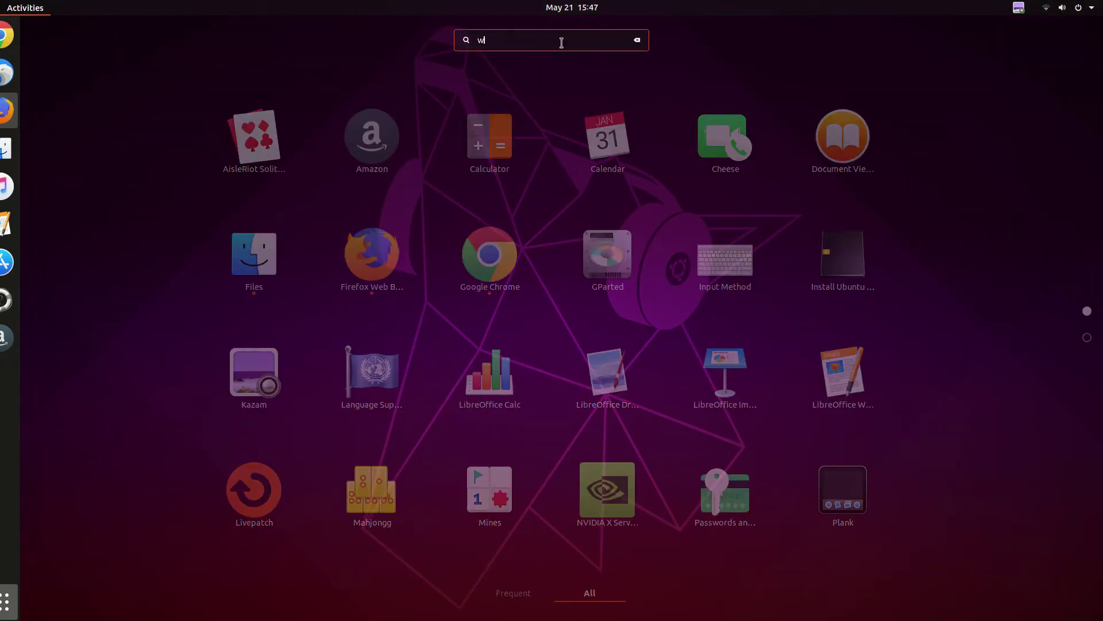
text(weak)
key(Return)
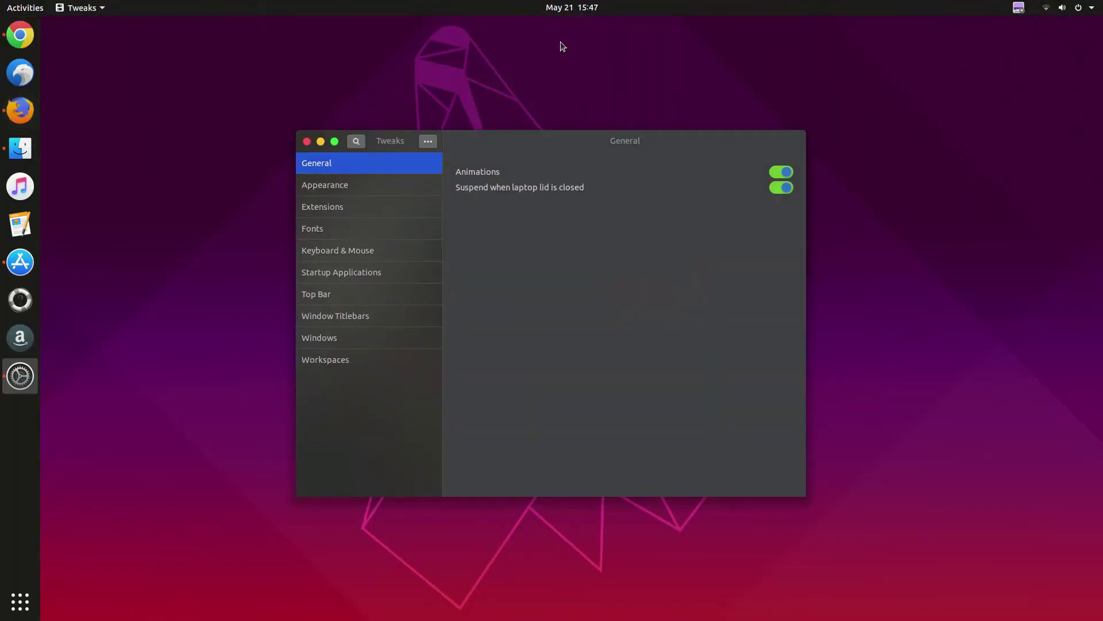
double_click(309, 143)
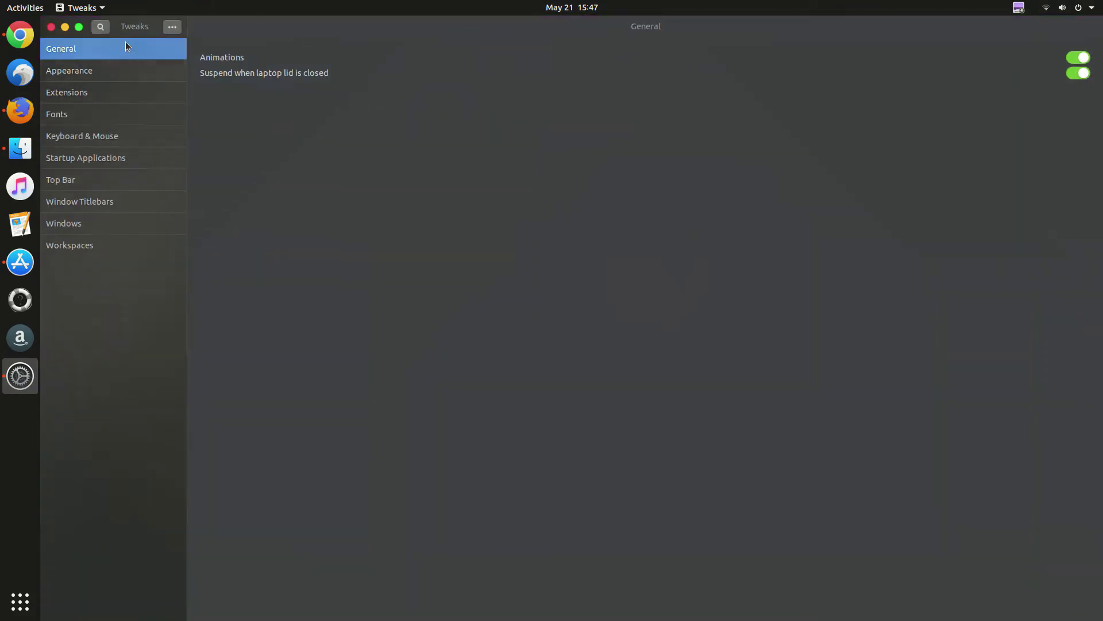
click(51, 27)
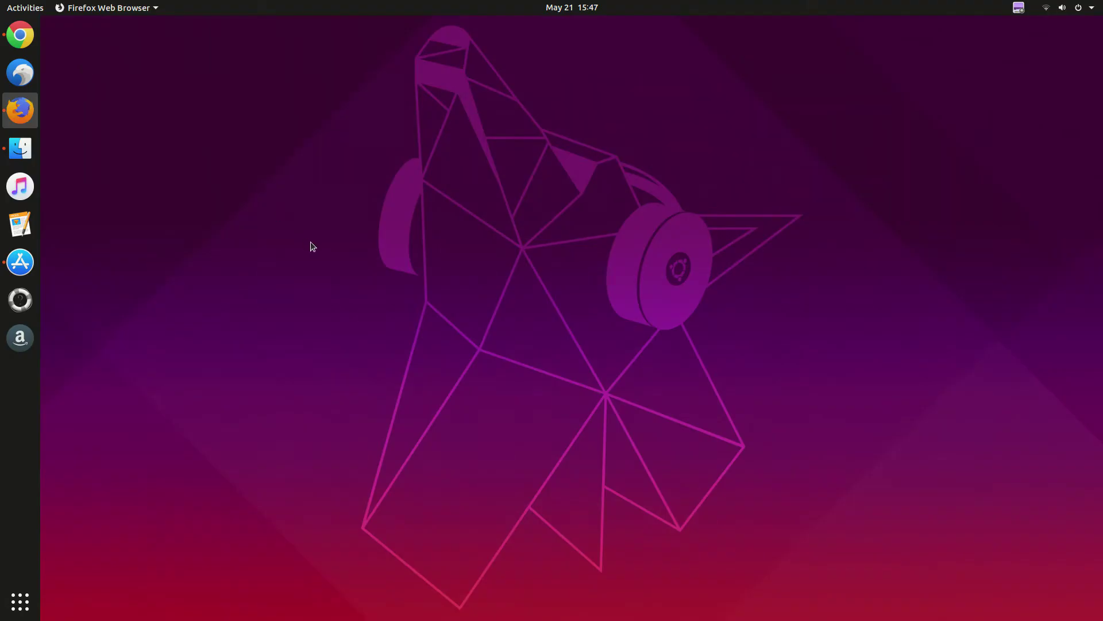
- Launch the Plank dock from the application search
click(20, 601)
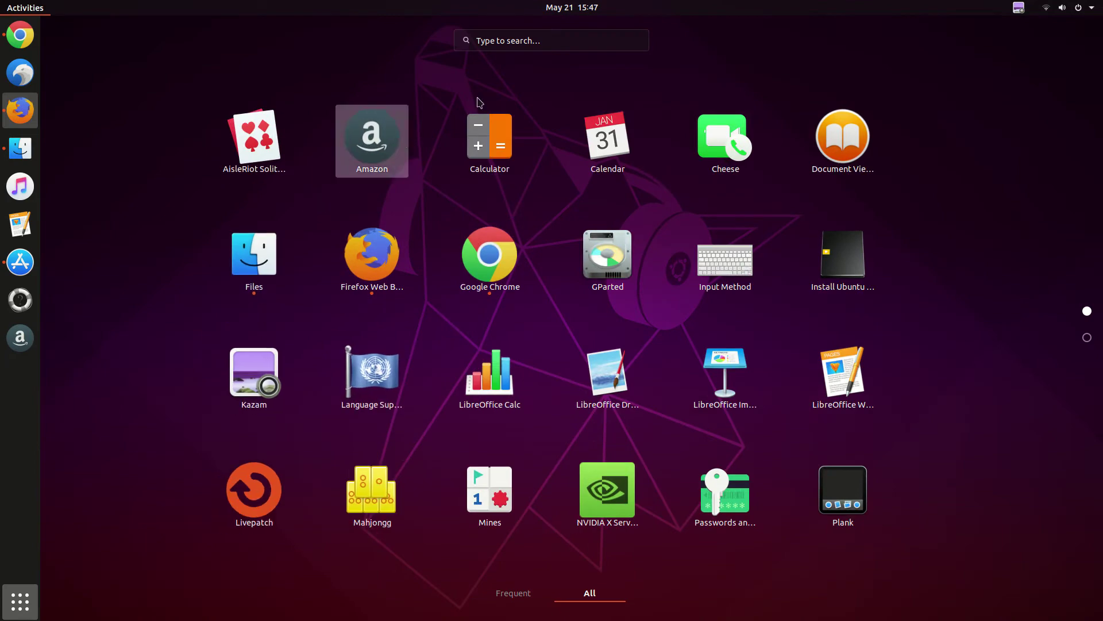
click(513, 42)
text(plank)
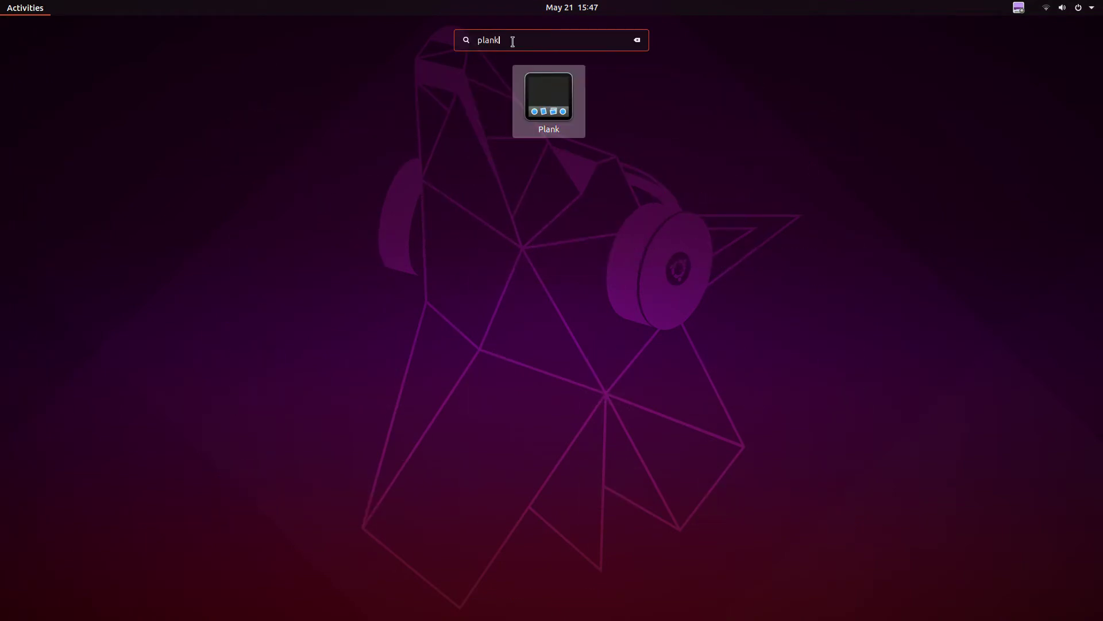
click(562, 105)
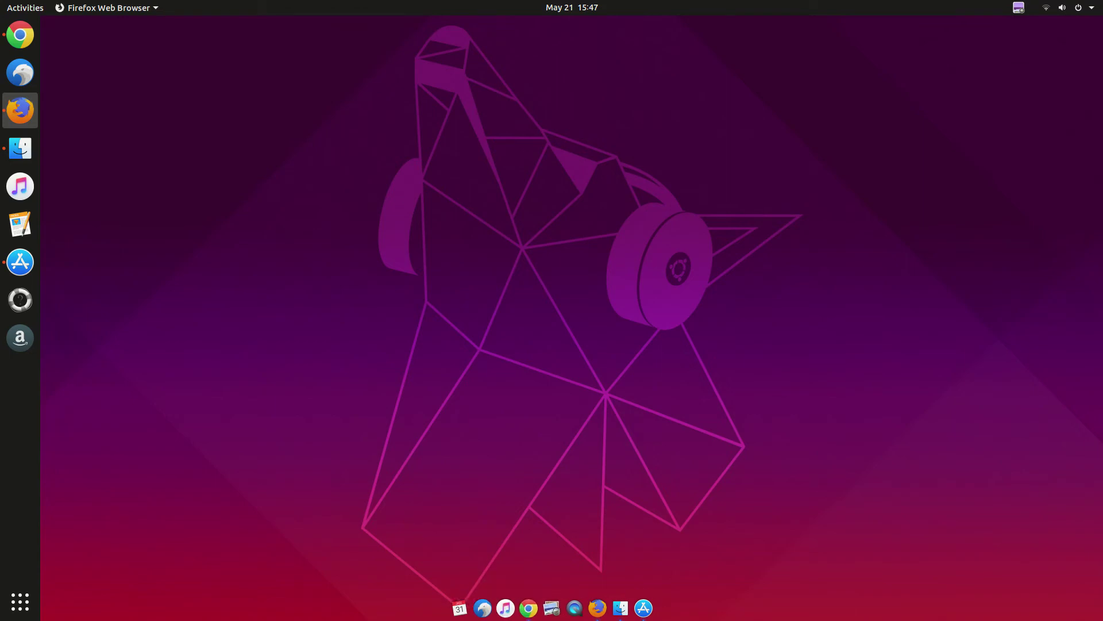
click(20, 601)
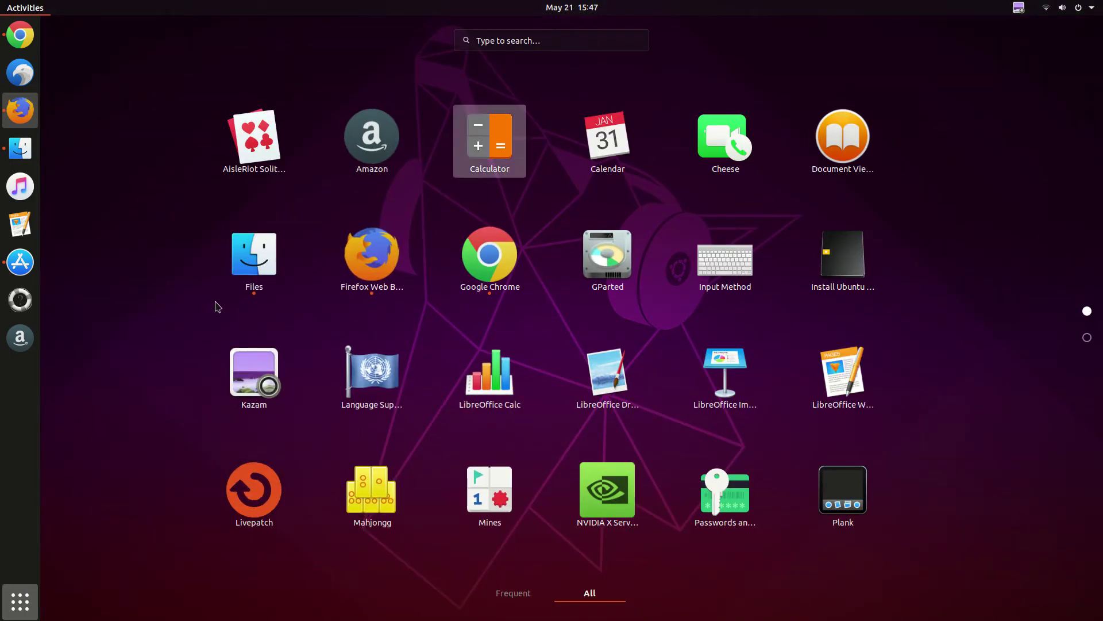
- Launch Plank Preferences from Ubuntu Software and minimise the store window
click(17, 603)
click(30, 261)
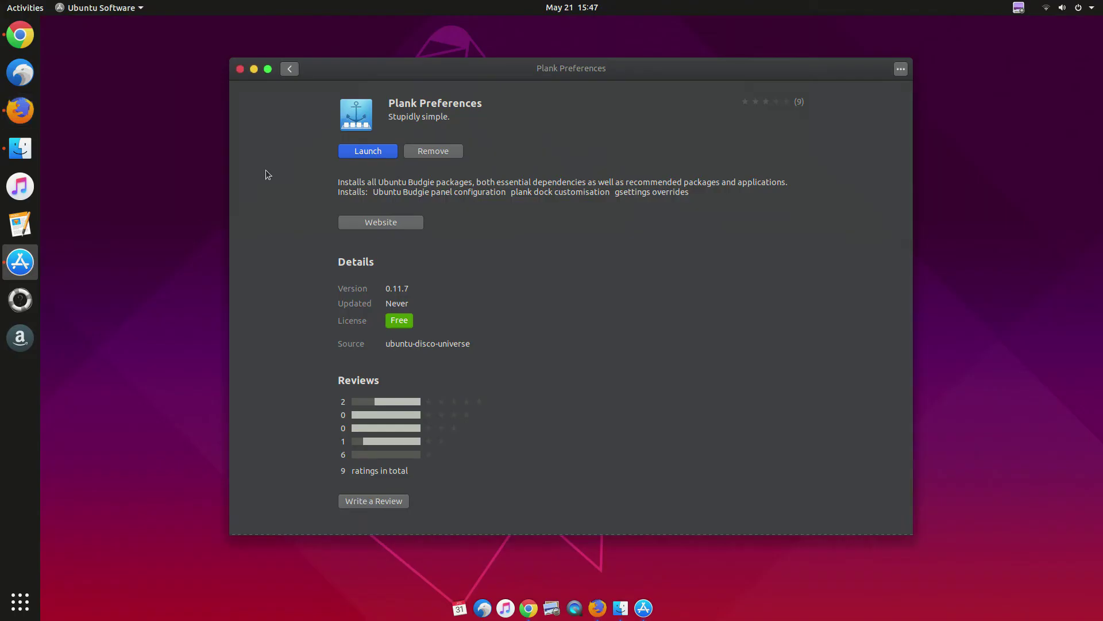
click(353, 154)
click(254, 69)
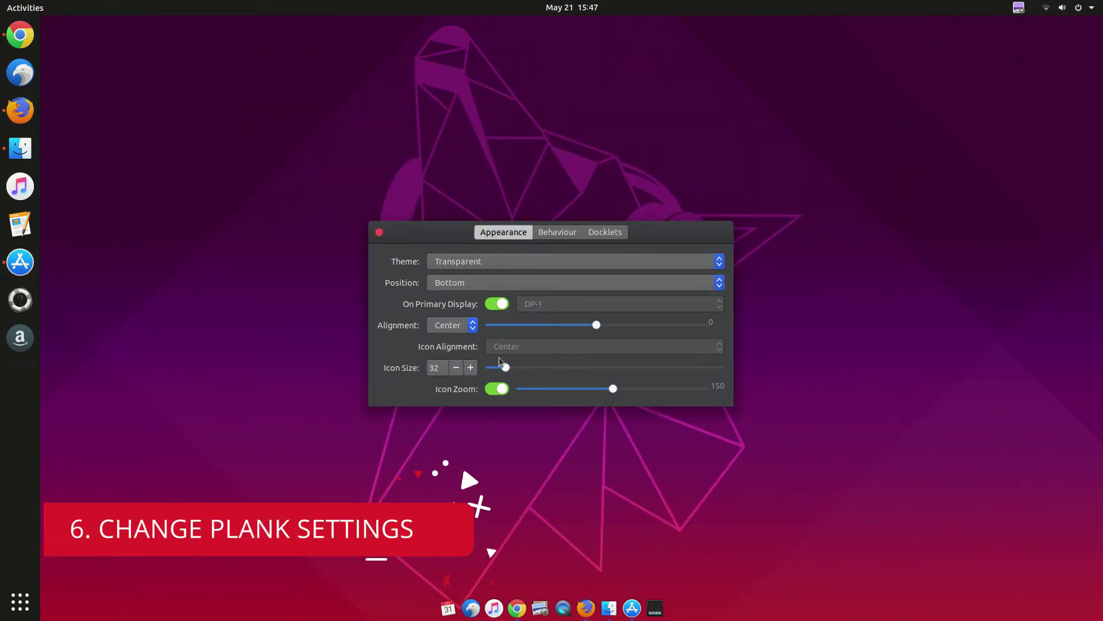
- Set dock icon size to 55, icon zoom to 180, and alignment back to Center
drag(510, 368, 708, 389)
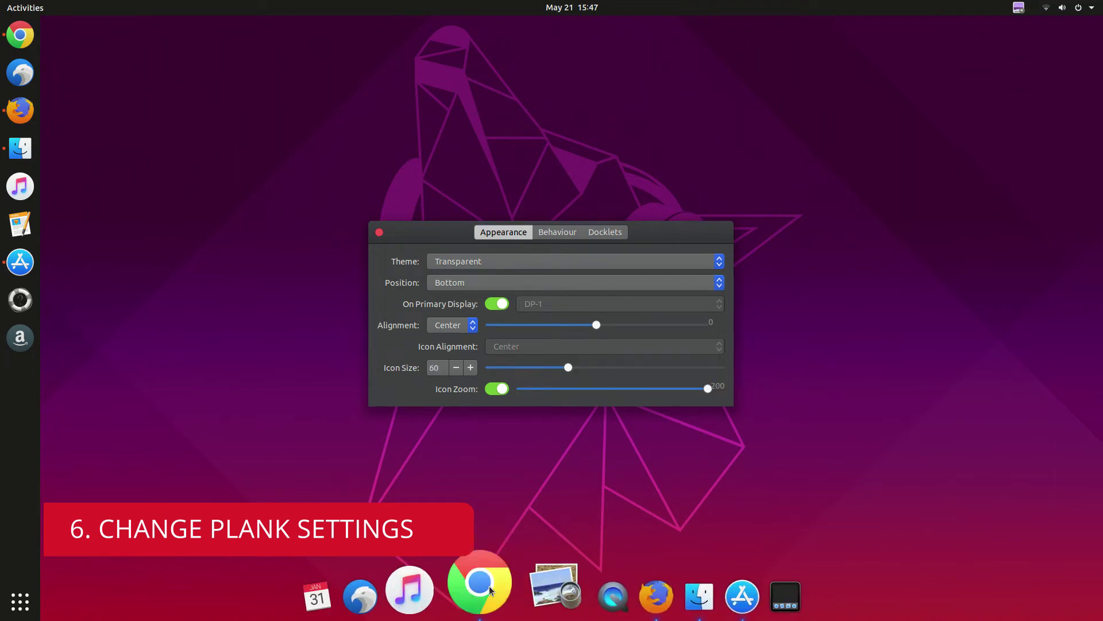
drag(596, 325, 564, 326)
drag(708, 389, 689, 388)
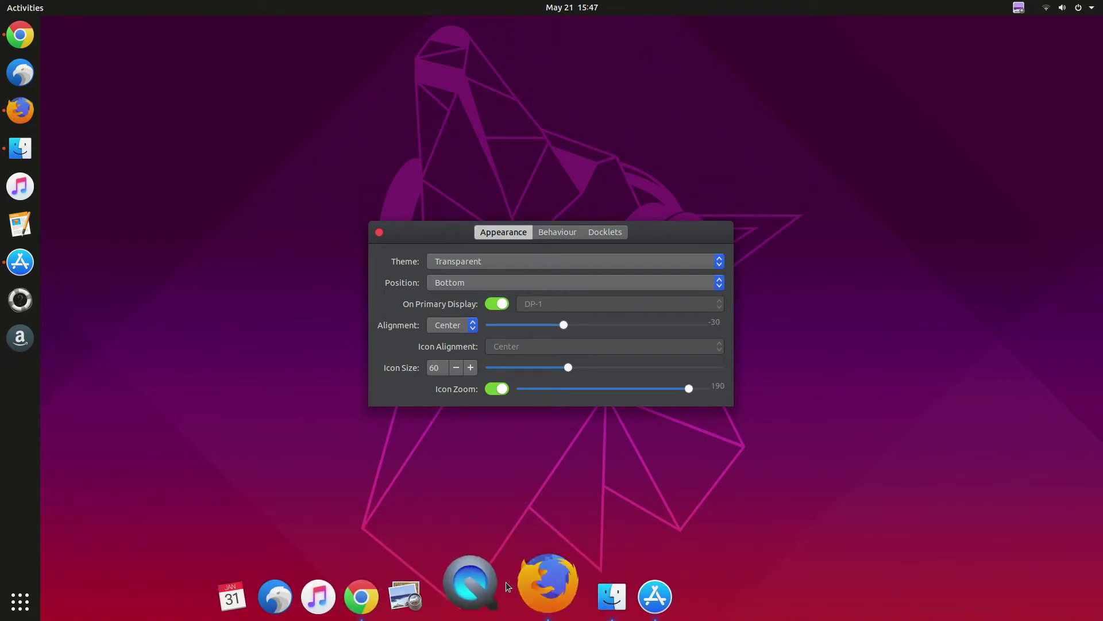
click(454, 324)
click(457, 312)
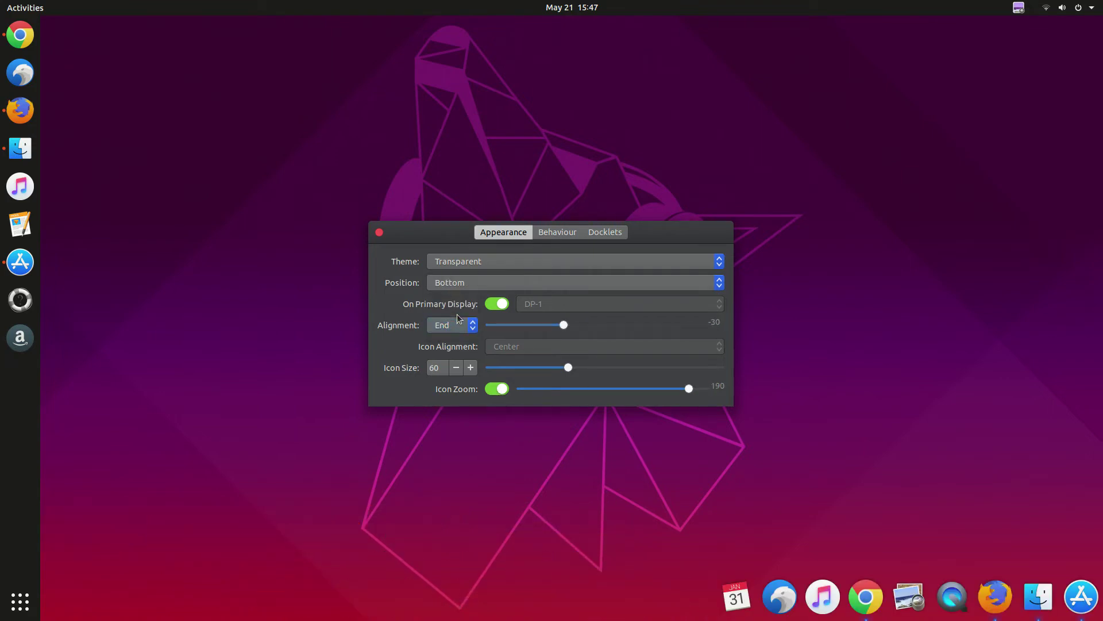
click(452, 326)
click(449, 339)
drag(564, 324, 596, 325)
mouse_move(578, 371)
mouse_down()
mouse_move(614, 369)
mouse_move(561, 368)
mouse_up()
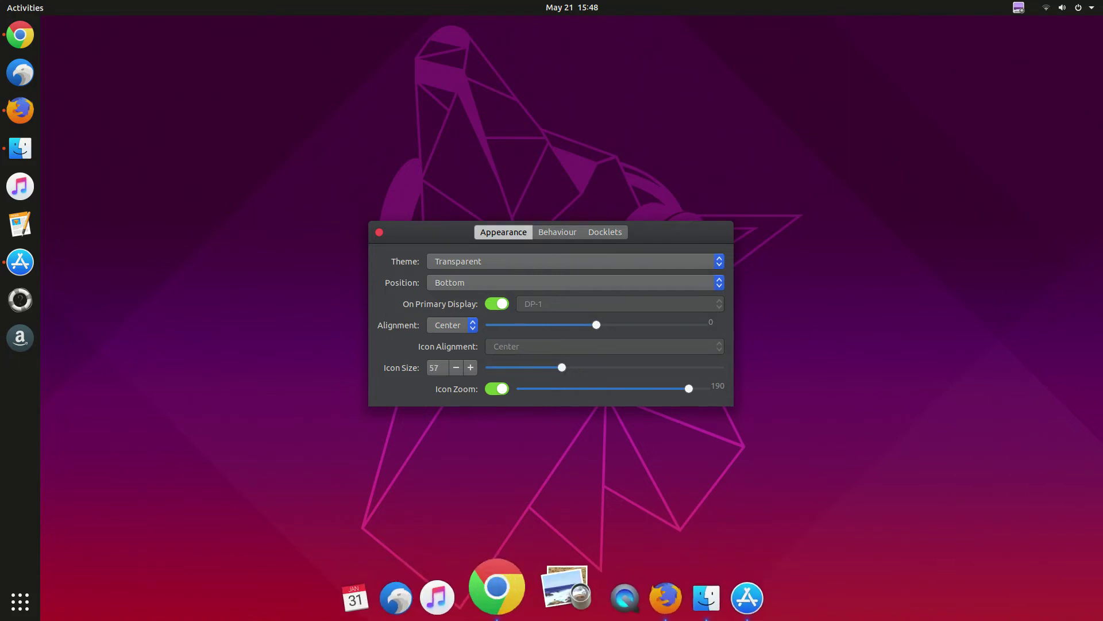
drag(688, 388, 670, 393)
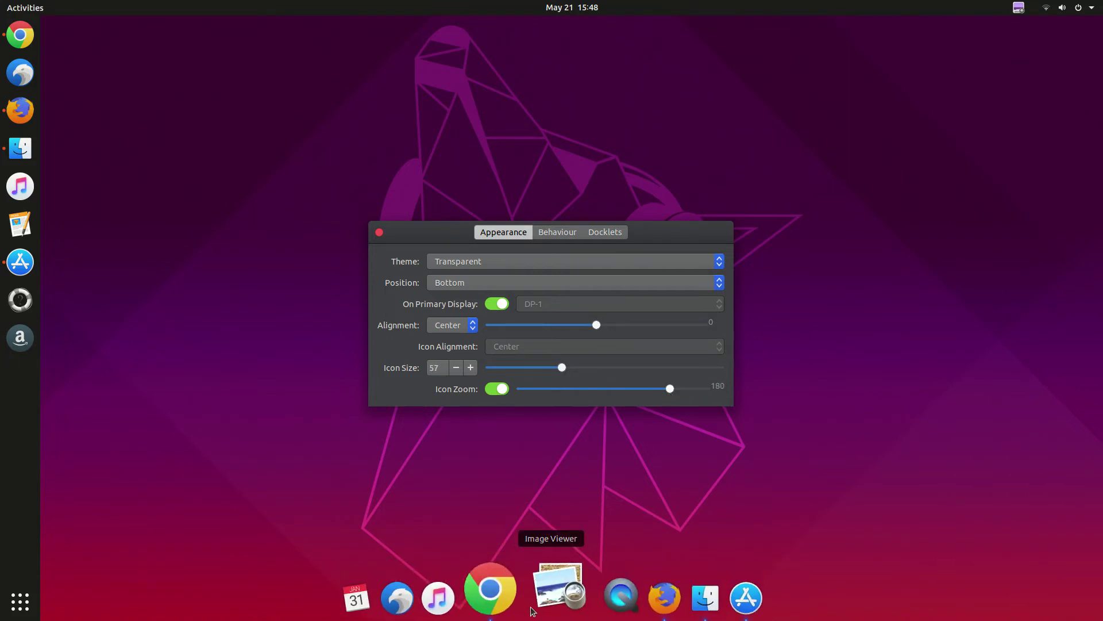
scroll(557, 368, down, 2)
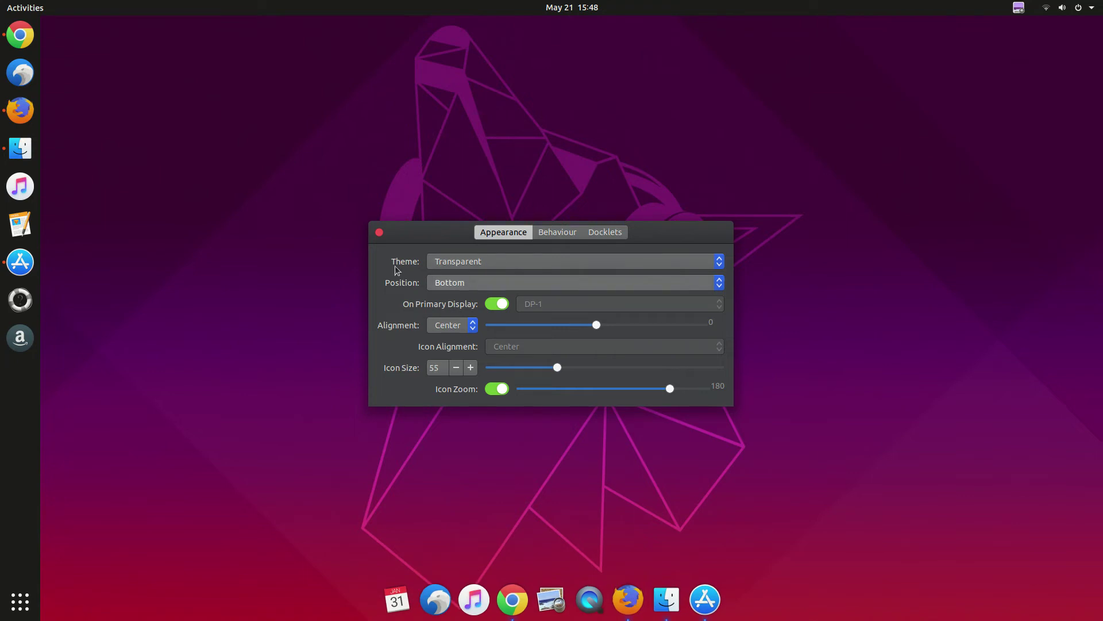
- Close Plank Preferences and open the gnome-look.org Mojave Themes for Plank Dock page in Chrome
click(379, 232)
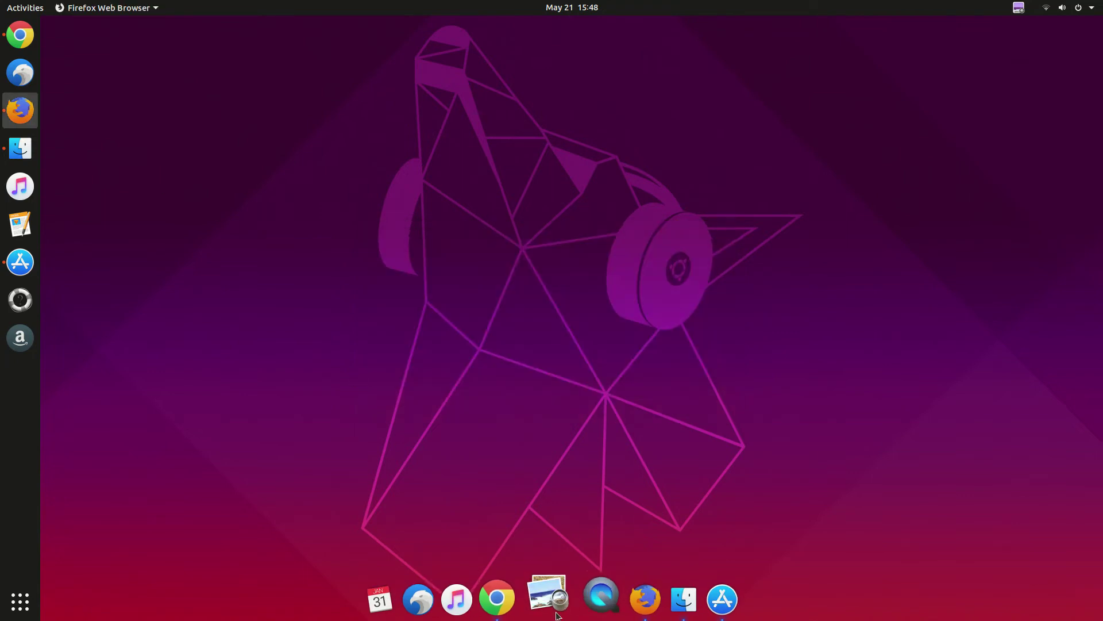
click(514, 601)
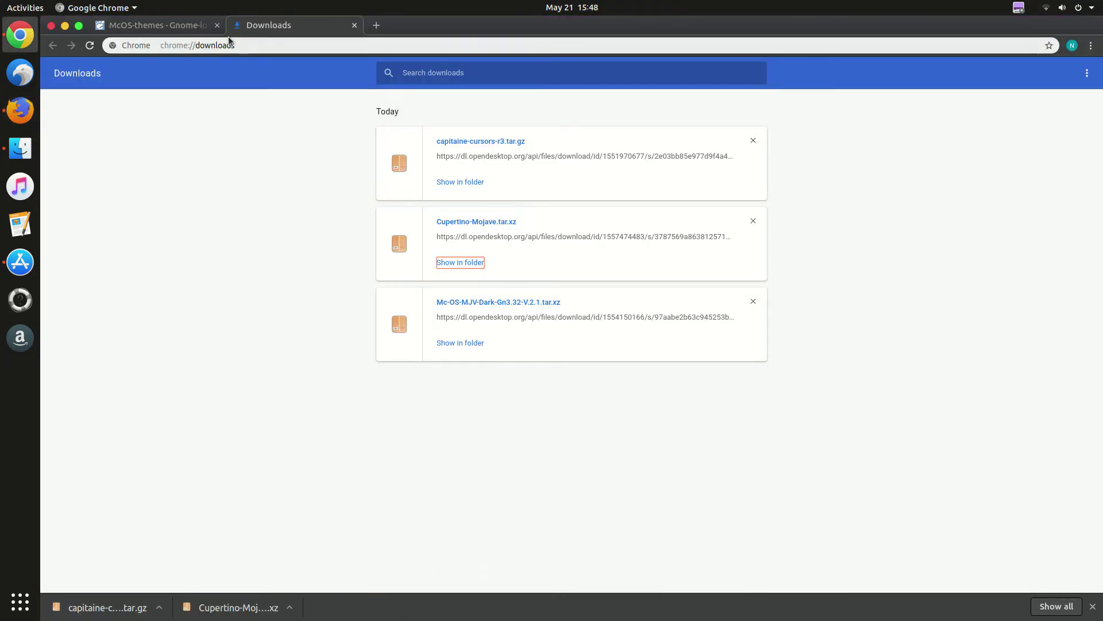
click(376, 25)
text(https://www.gnome-look.org/p/1248226/)
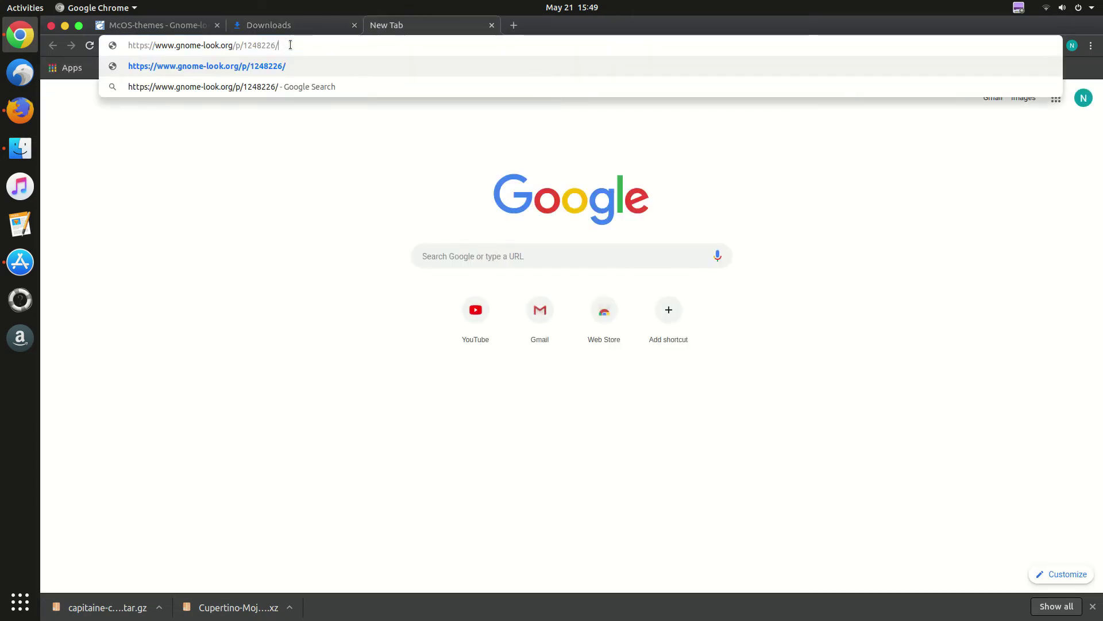
key(Return)
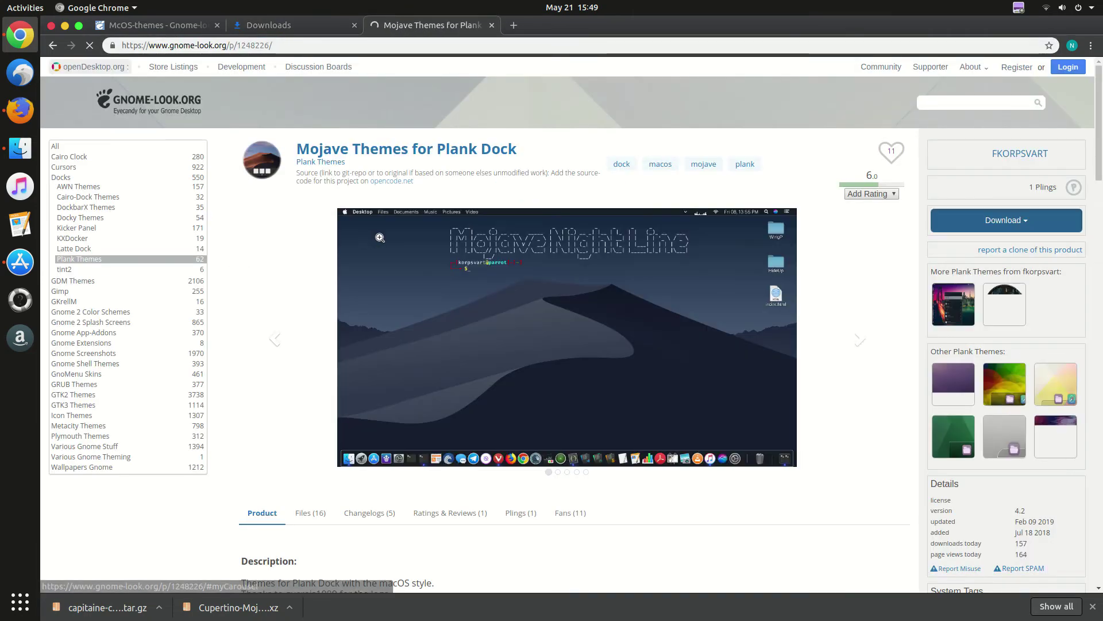
- Download macOS Mojave Night.zip from the page's Files list
scroll(380, 237, down, 8)
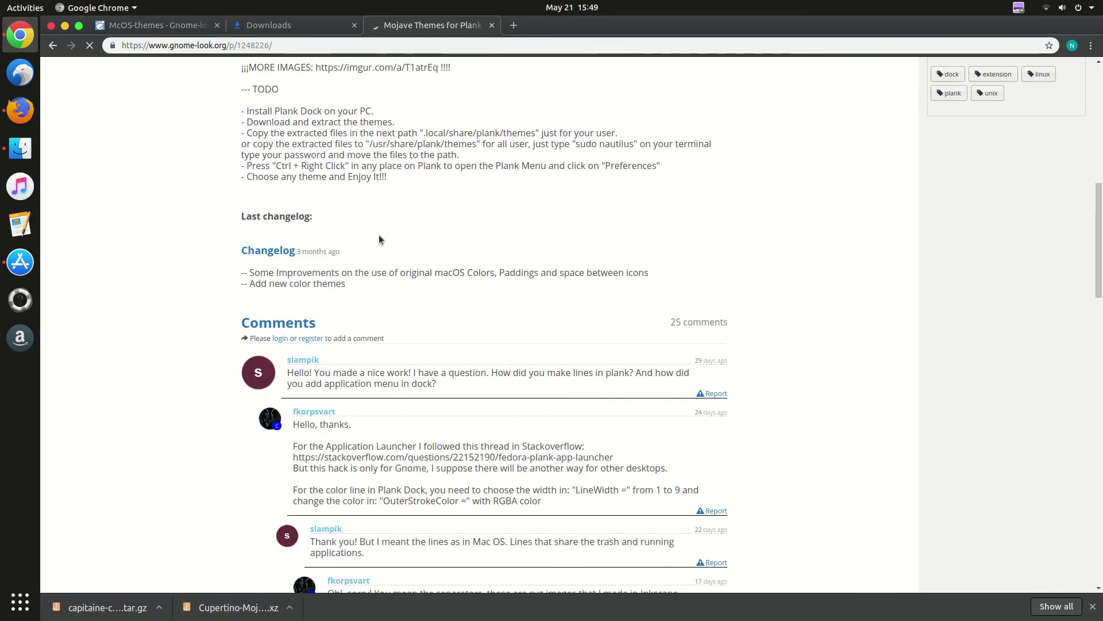
scroll(380, 239, up, 4)
scroll(378, 237, up, 5)
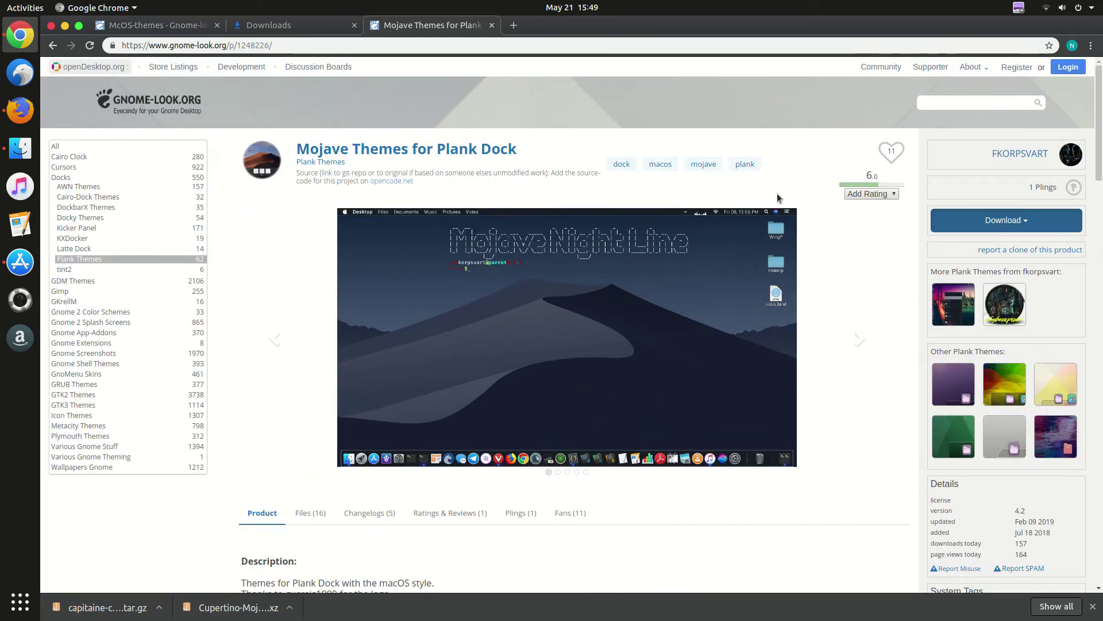
scroll(601, 334, down, 4)
click(310, 300)
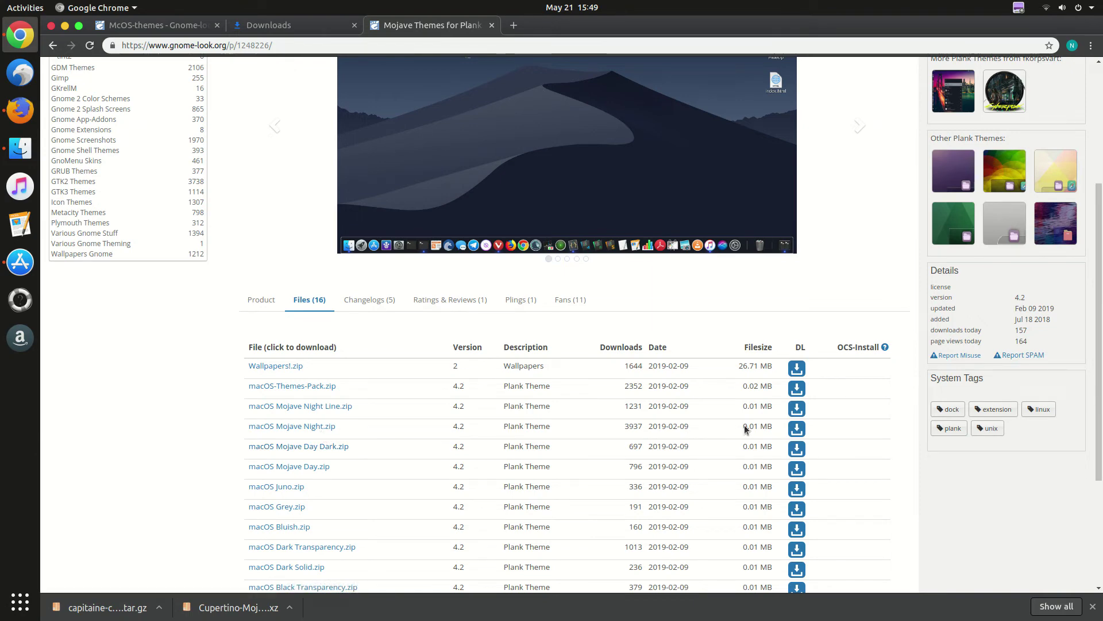
click(793, 428)
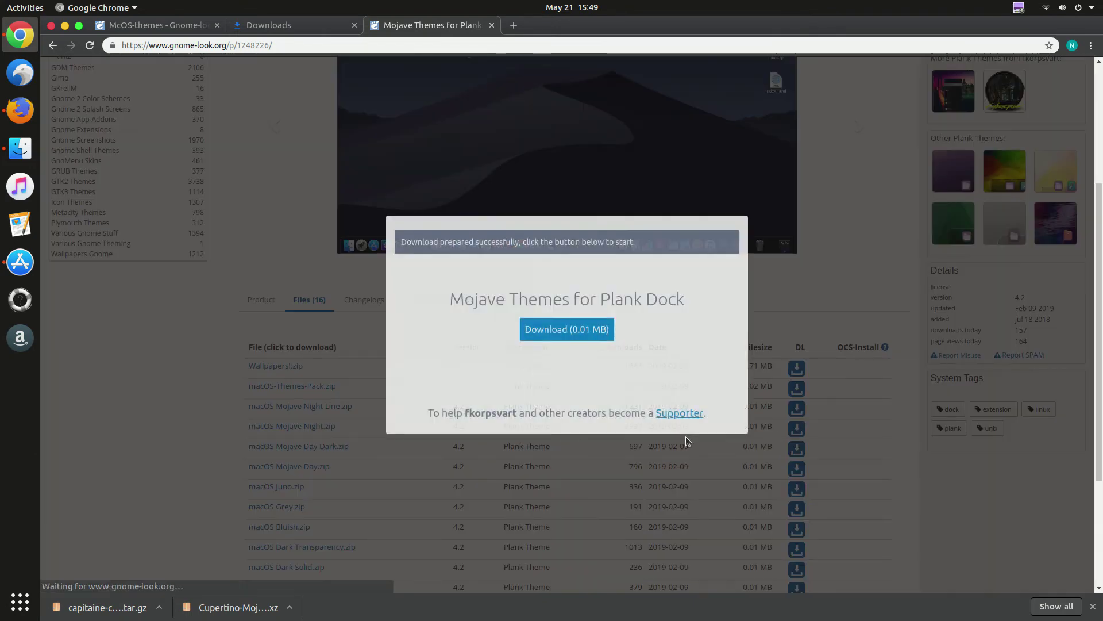
click(592, 331)
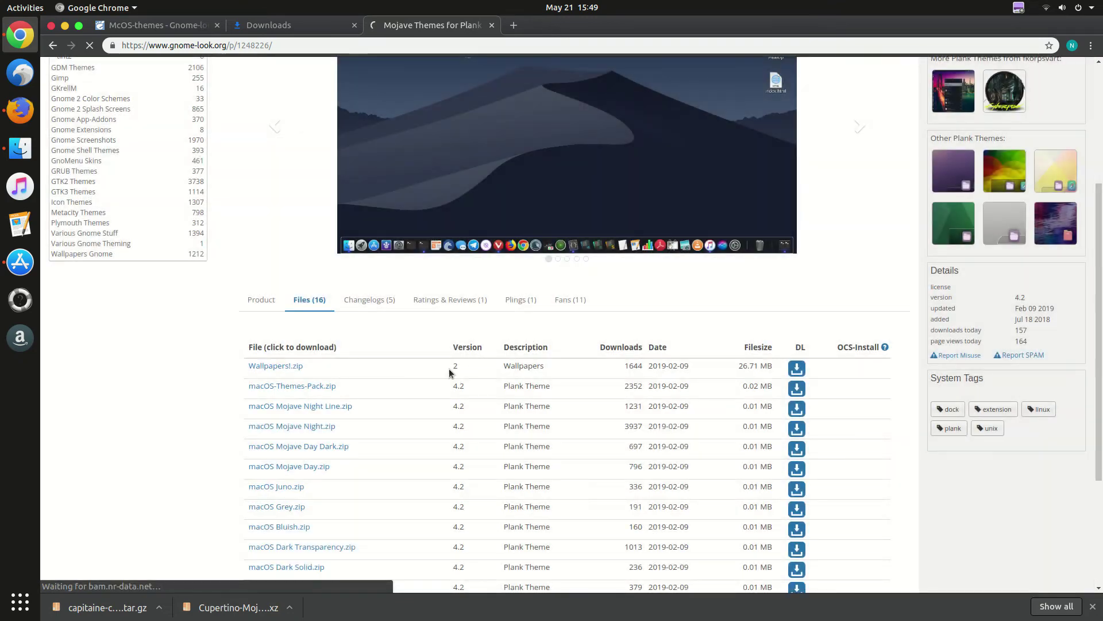
- Extract macOS Mojave Night.zip in Downloads and copy the resulting folder
click(1056, 607)
click(463, 183)
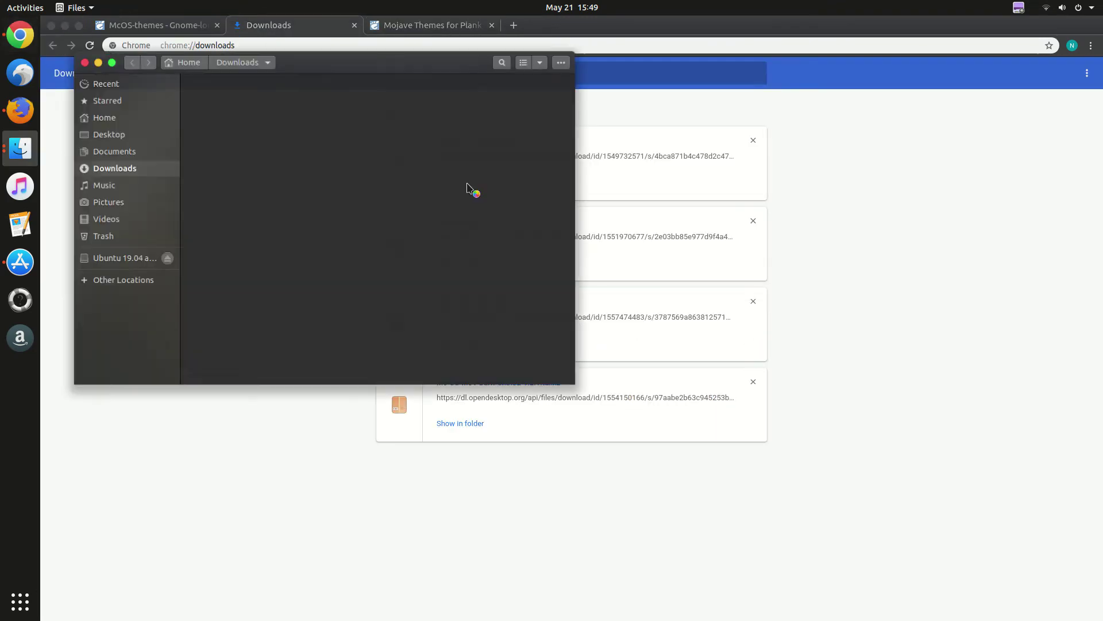
right_click(215, 90)
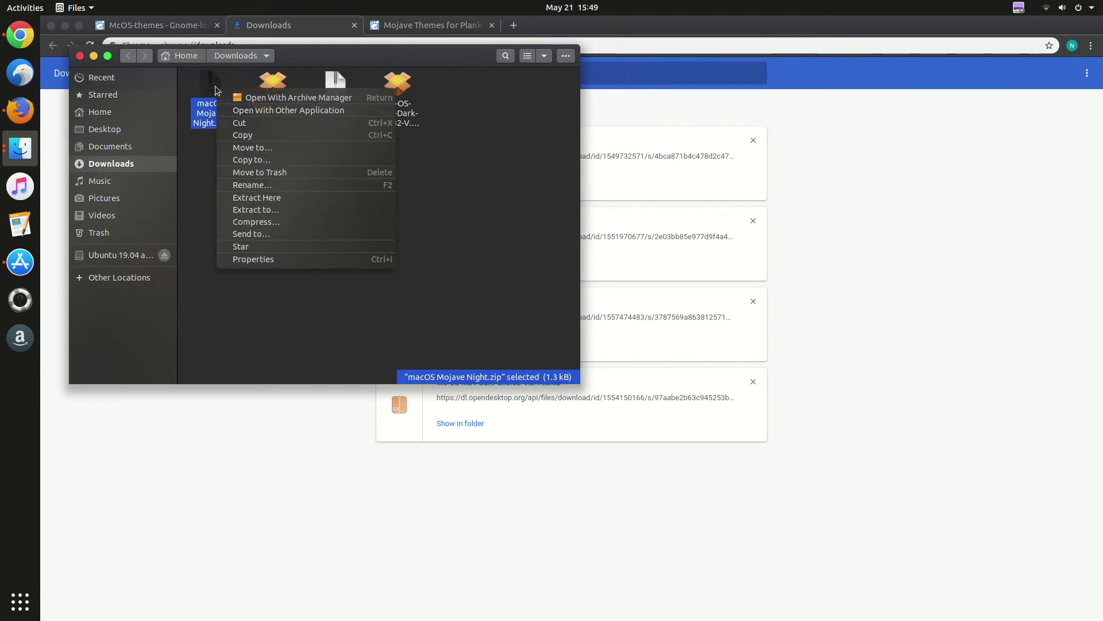
click(281, 195)
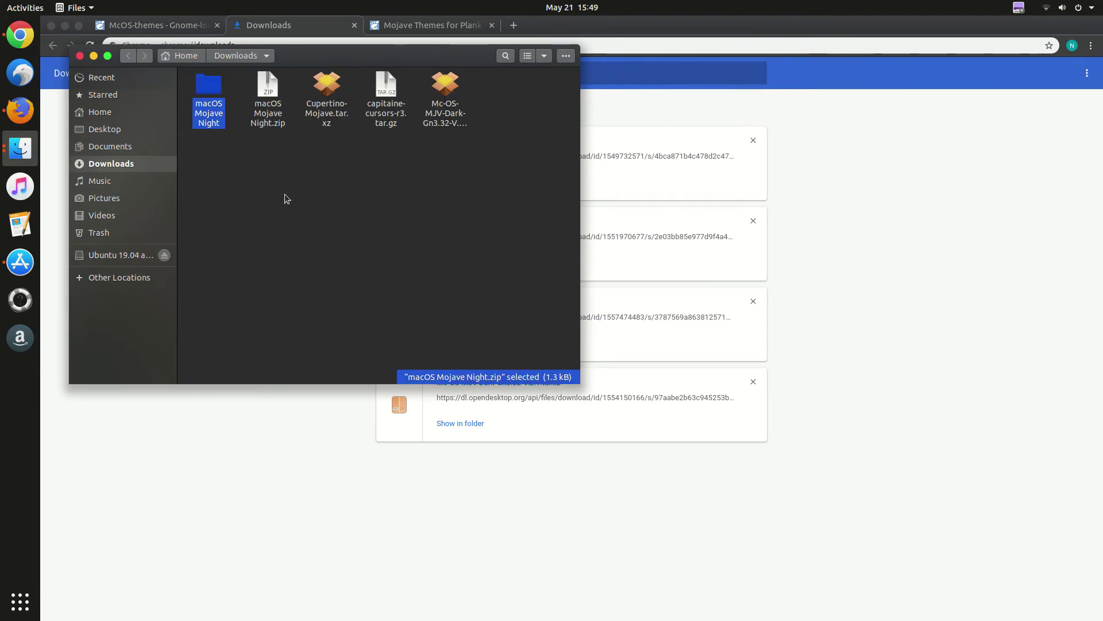
right_click(208, 91)
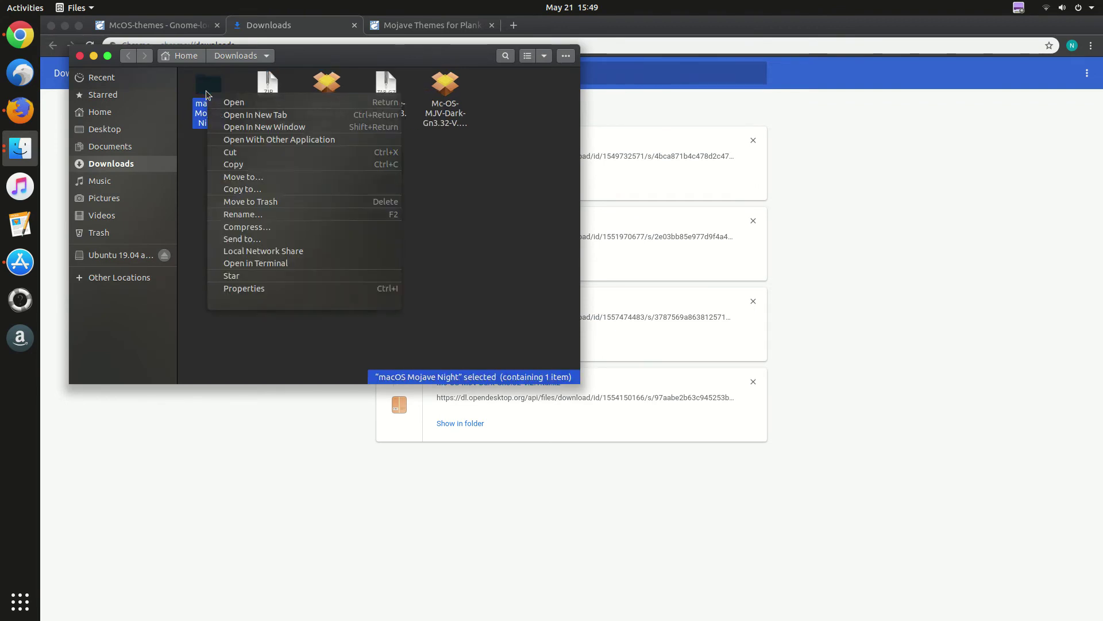
click(242, 165)
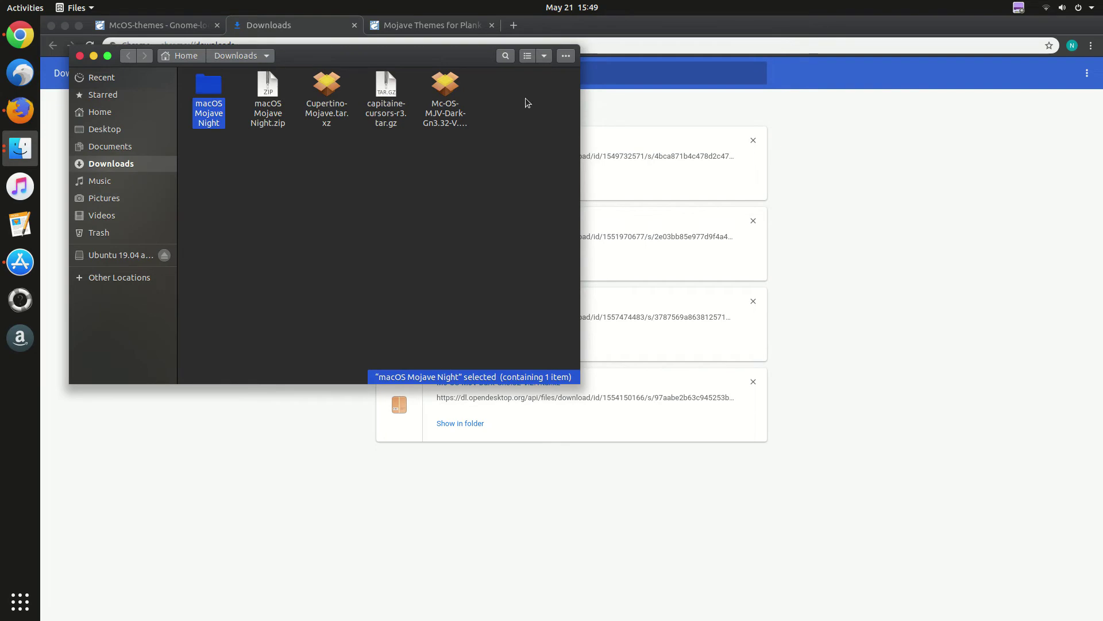
- Go to ~/.local/share/plank/themes in Files and paste the macOS Mojave Night folder there
click(66, 27)
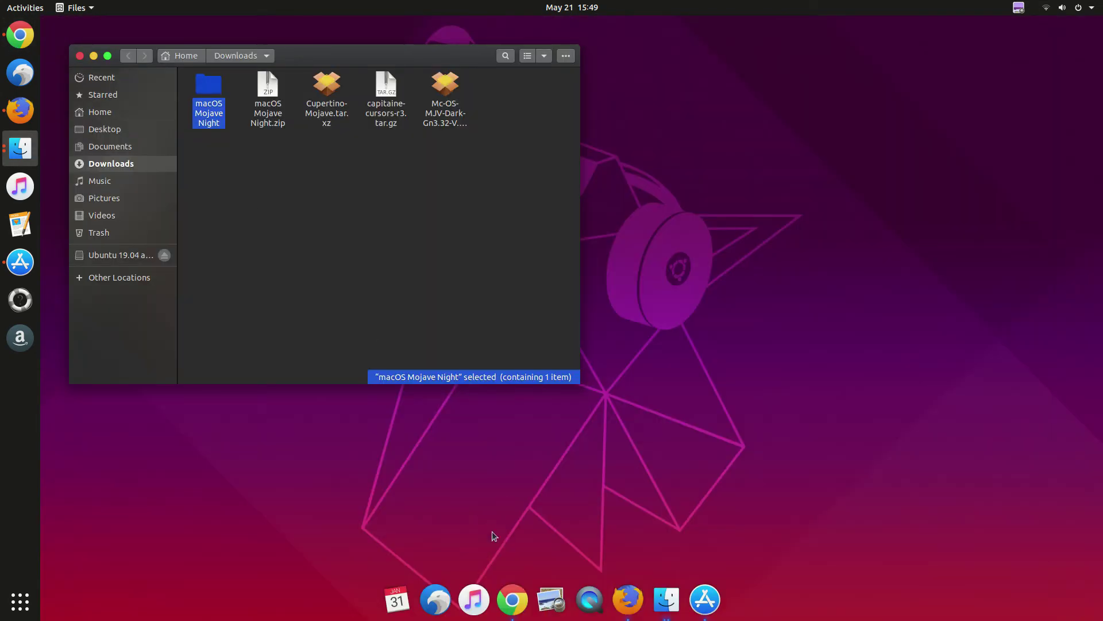
drag(325, 58, 589, 191)
click(475, 344)
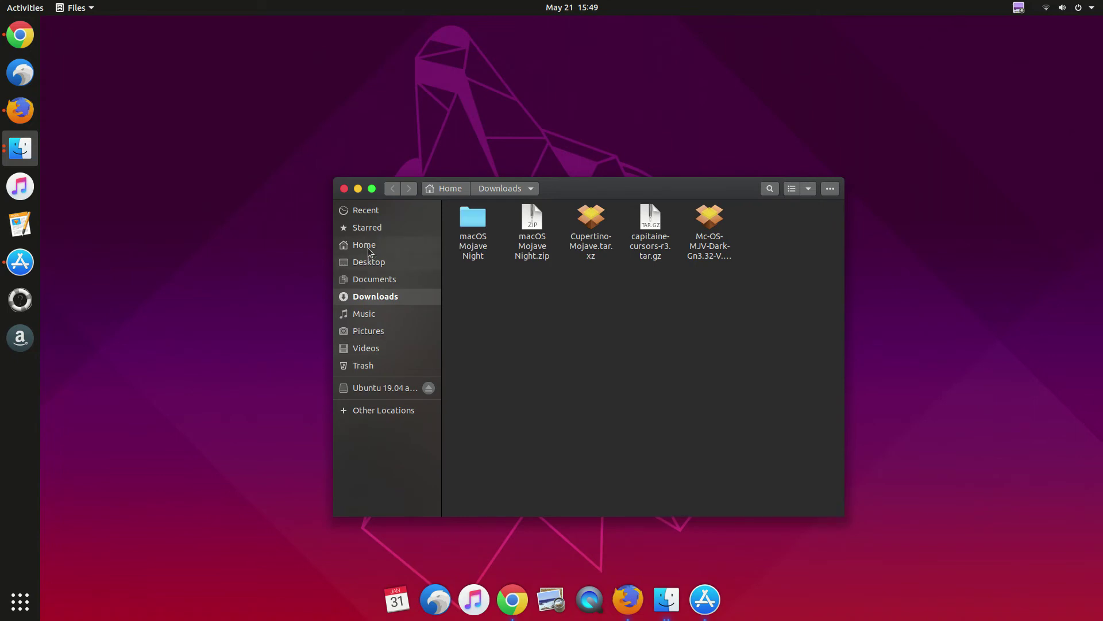
click(364, 245)
click(598, 336)
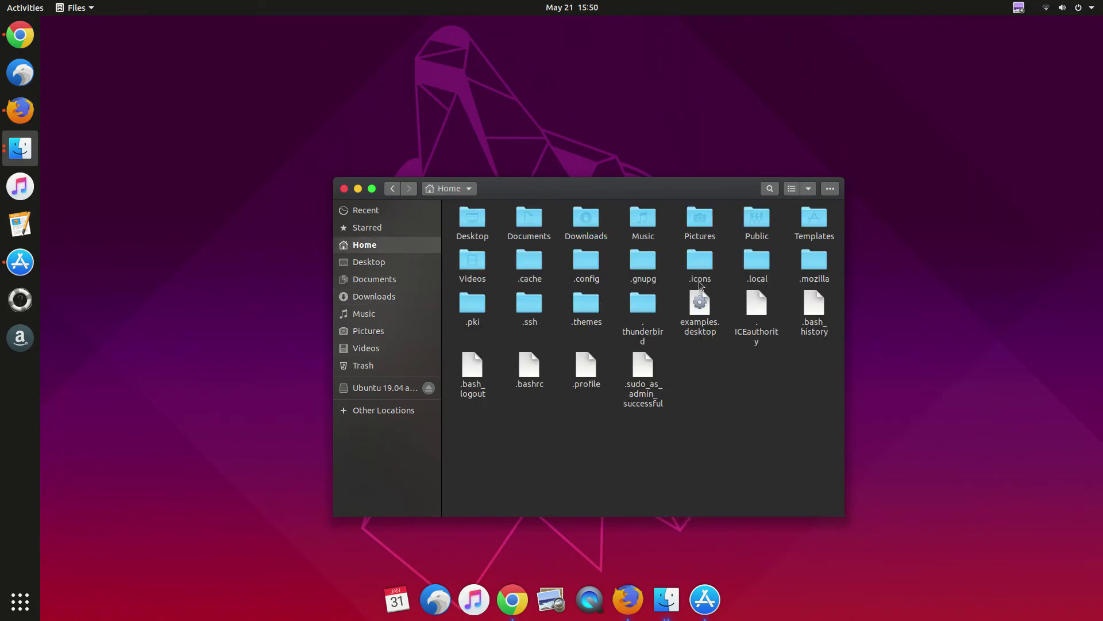
double_click(755, 269)
double_click(478, 229)
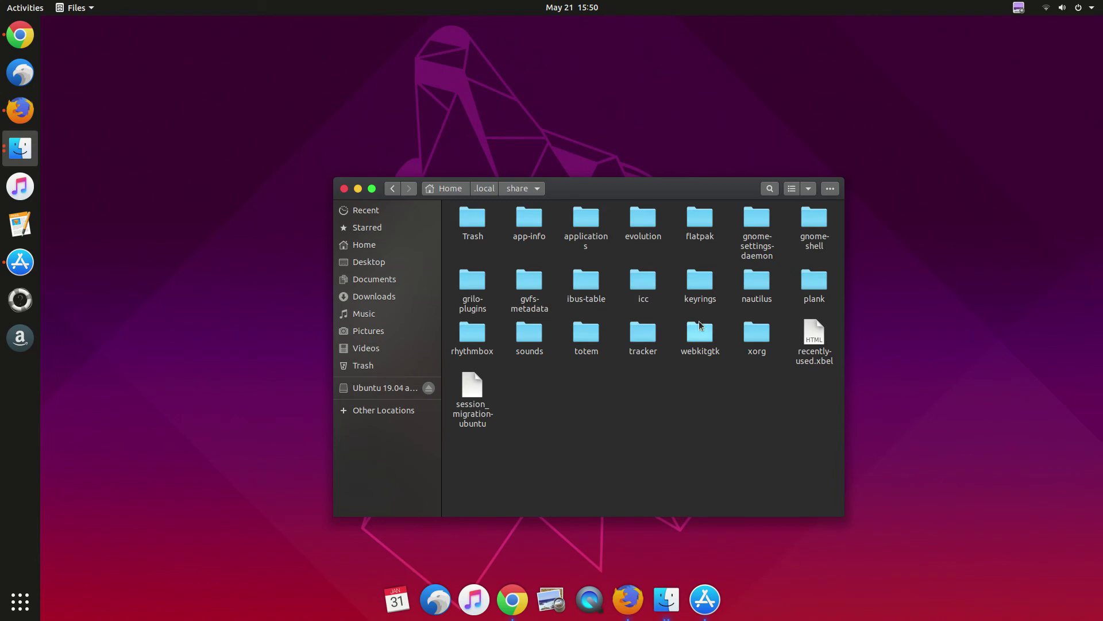
click(811, 284)
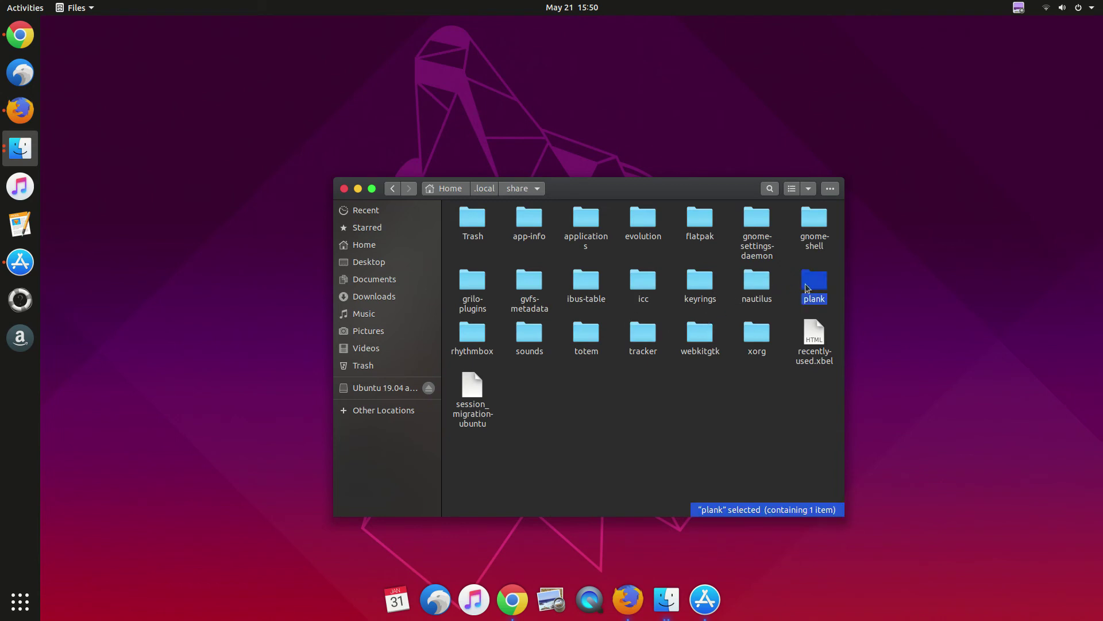
double_click(811, 283)
double_click(488, 221)
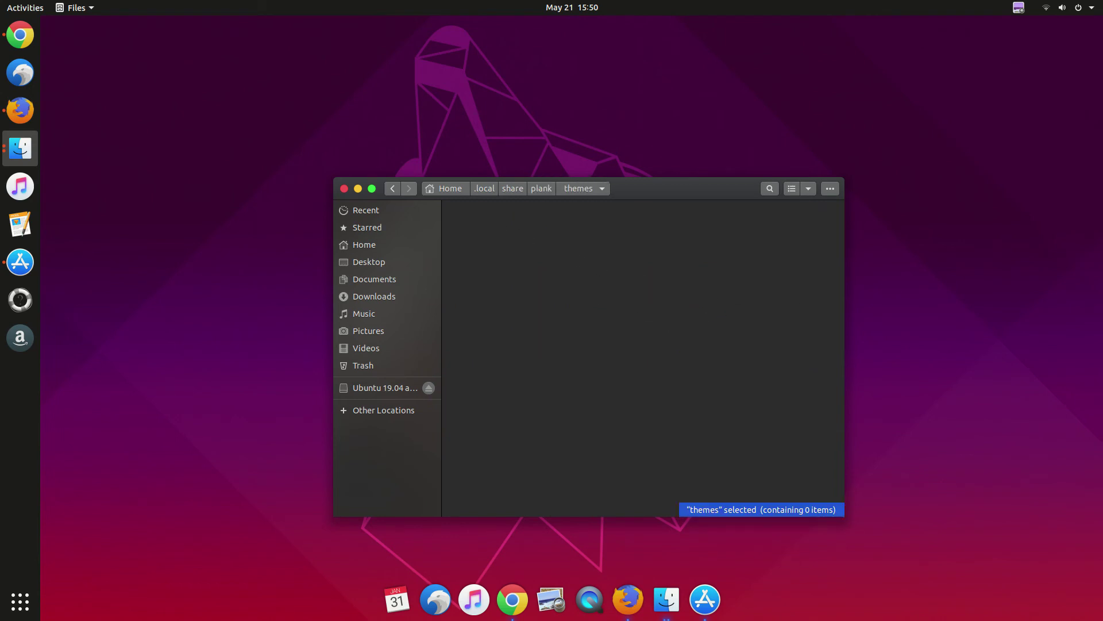
right_click(532, 303)
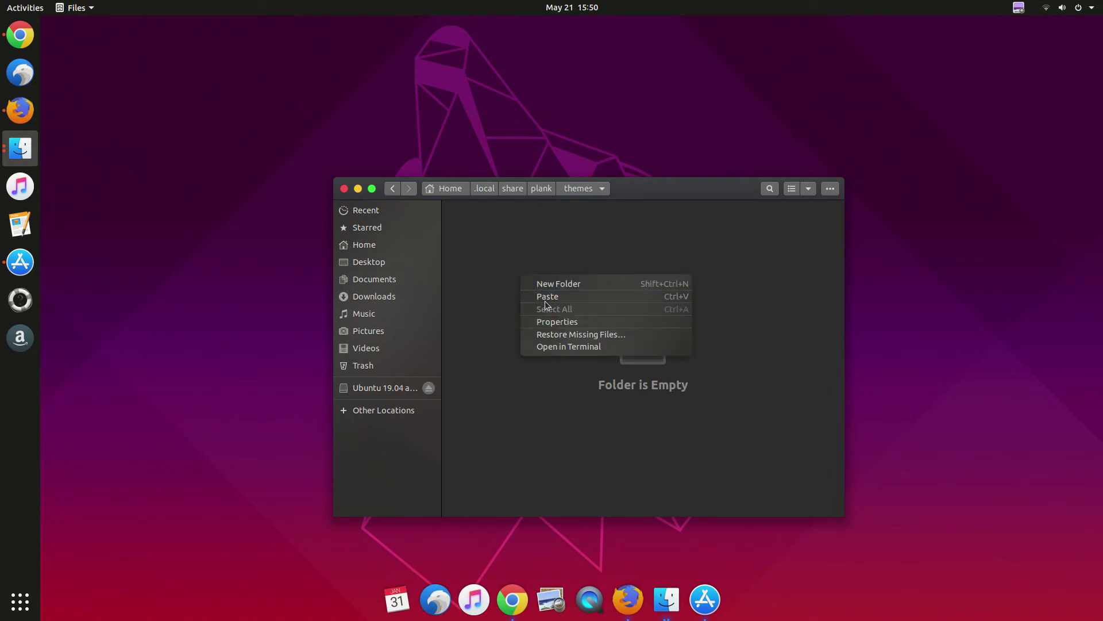
click(546, 299)
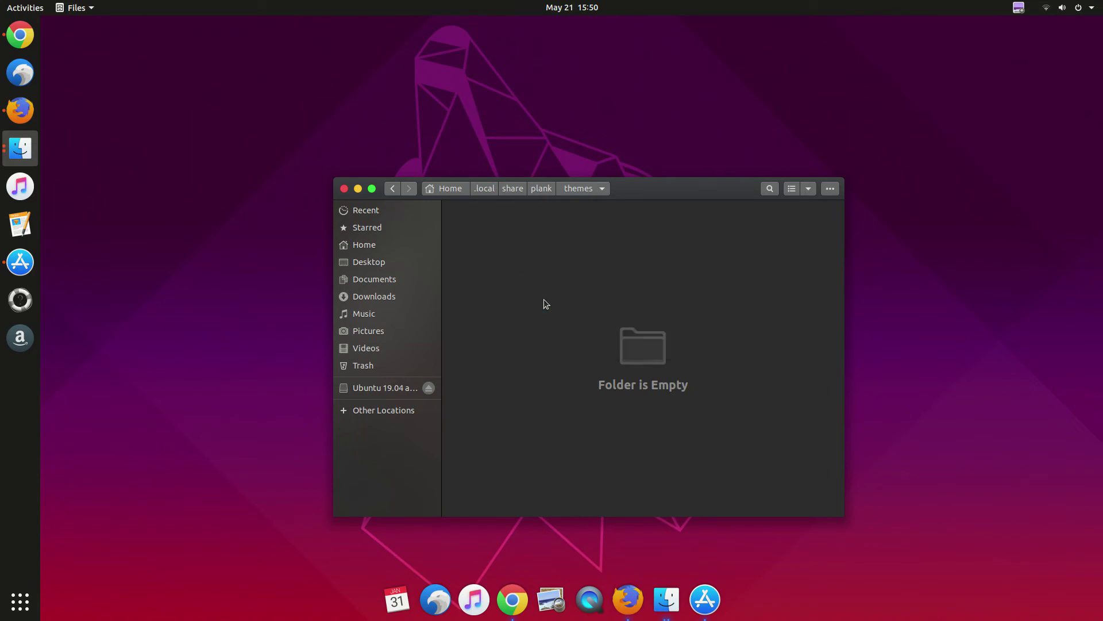
- Launch Plank Preferences from Ubuntu Software and apply the macOS Mojave Night theme
click(345, 189)
click(20, 262)
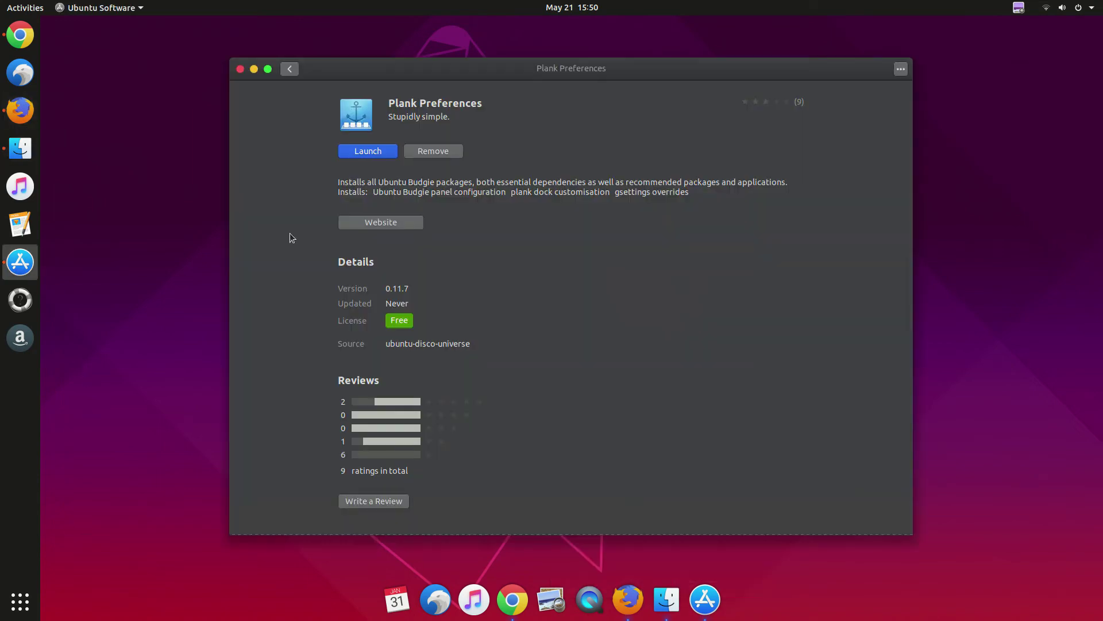
click(363, 154)
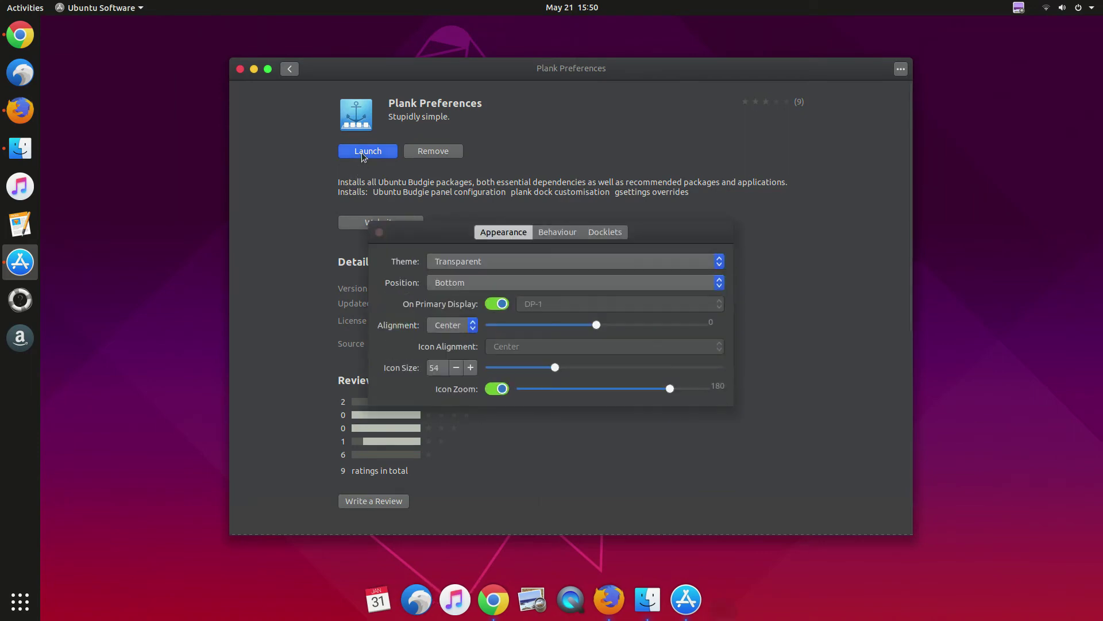
click(254, 69)
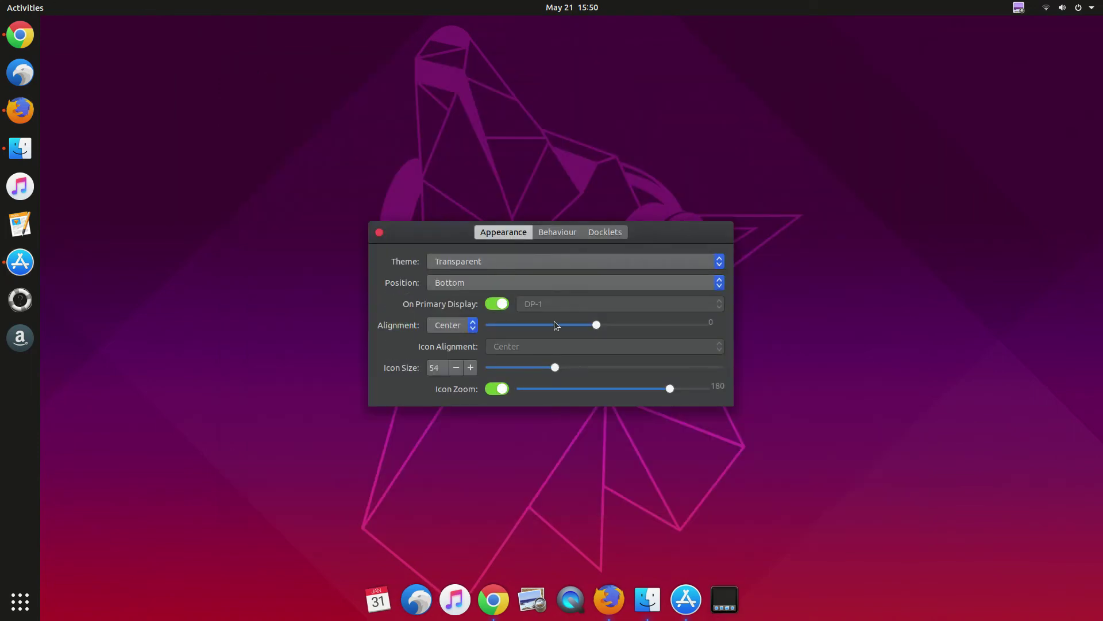
click(496, 263)
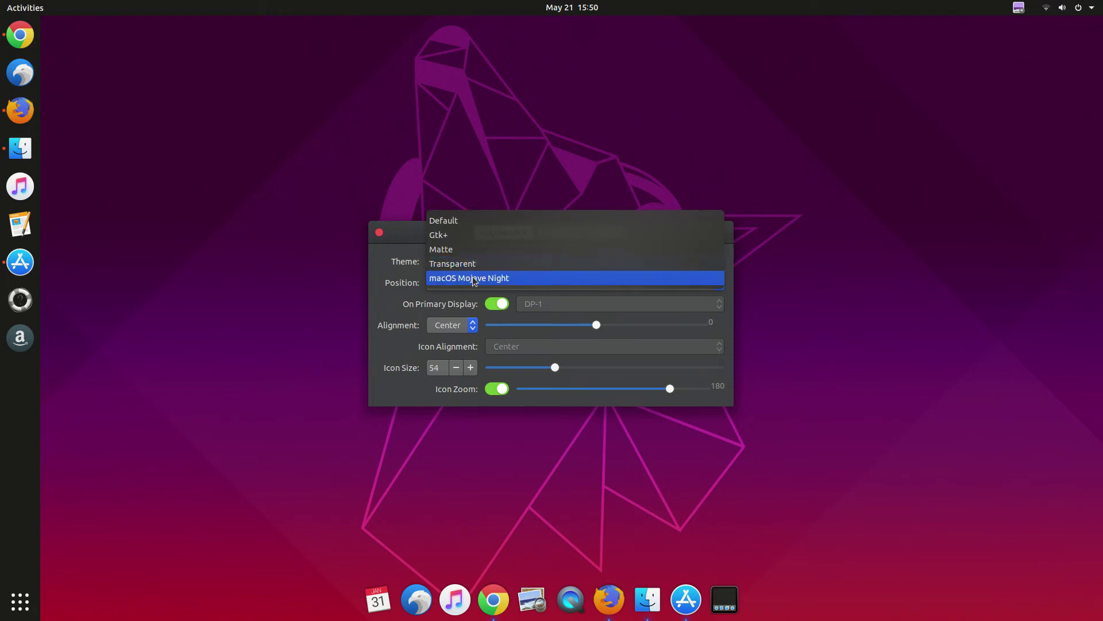
click(472, 278)
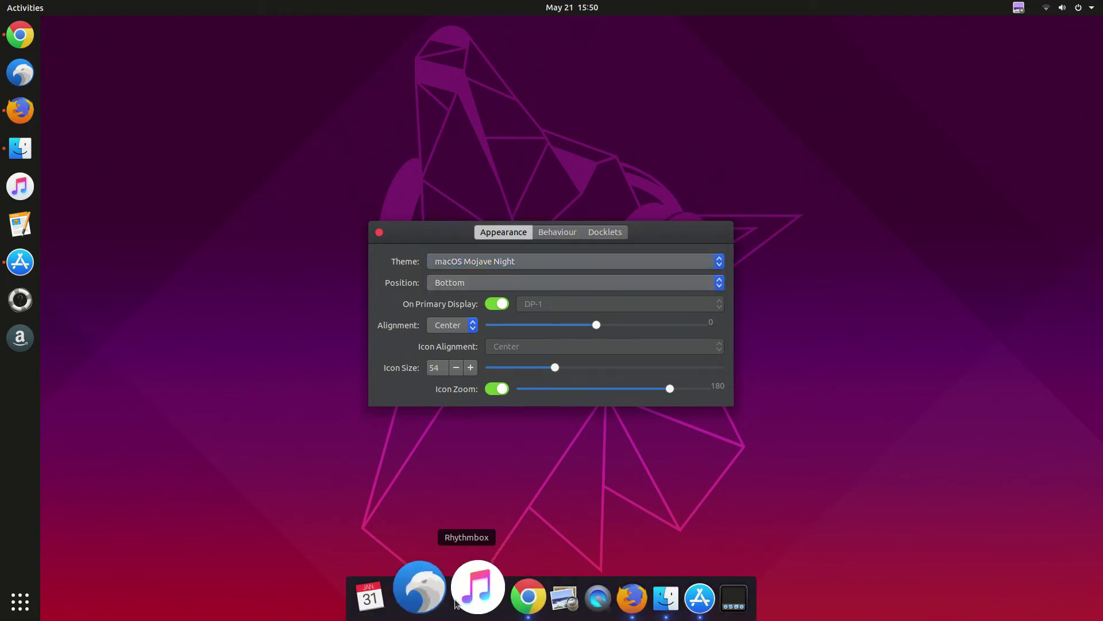
- Try the Matte, Gtk+, Transparent and Default themes, return to macOS Mojave Night, then show Behaviour
click(462, 267)
click(456, 236)
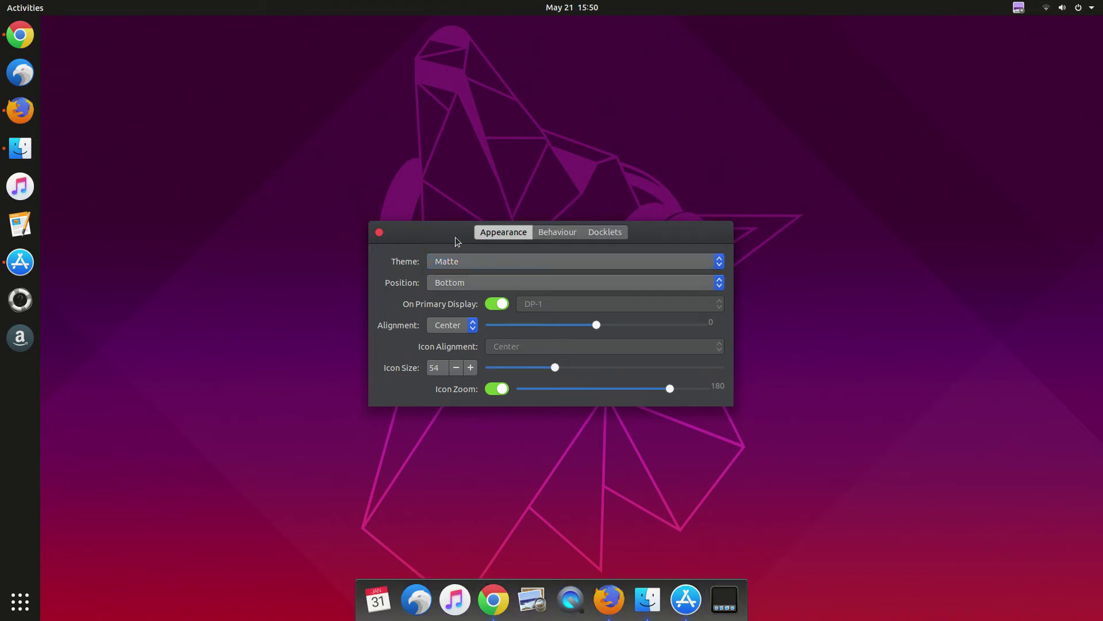
click(459, 266)
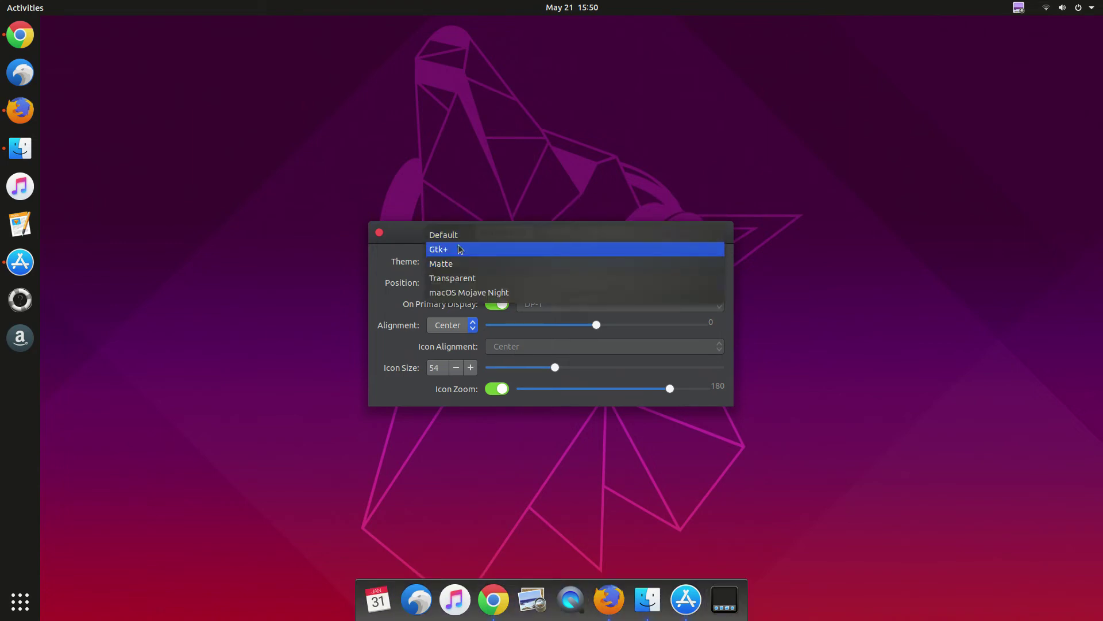
click(459, 248)
click(464, 267)
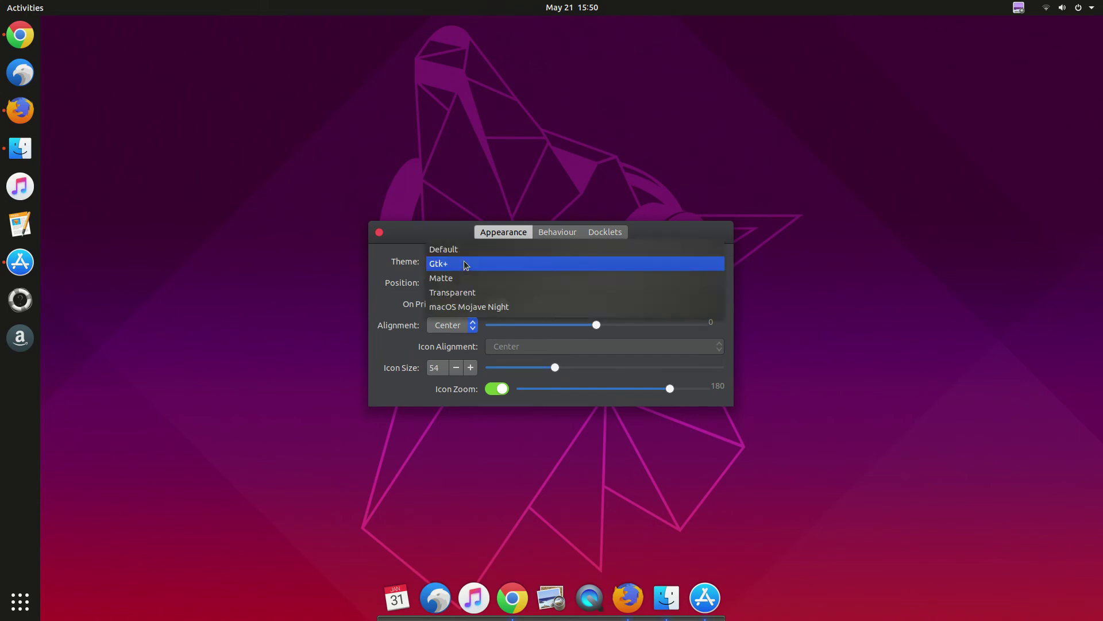
click(467, 291)
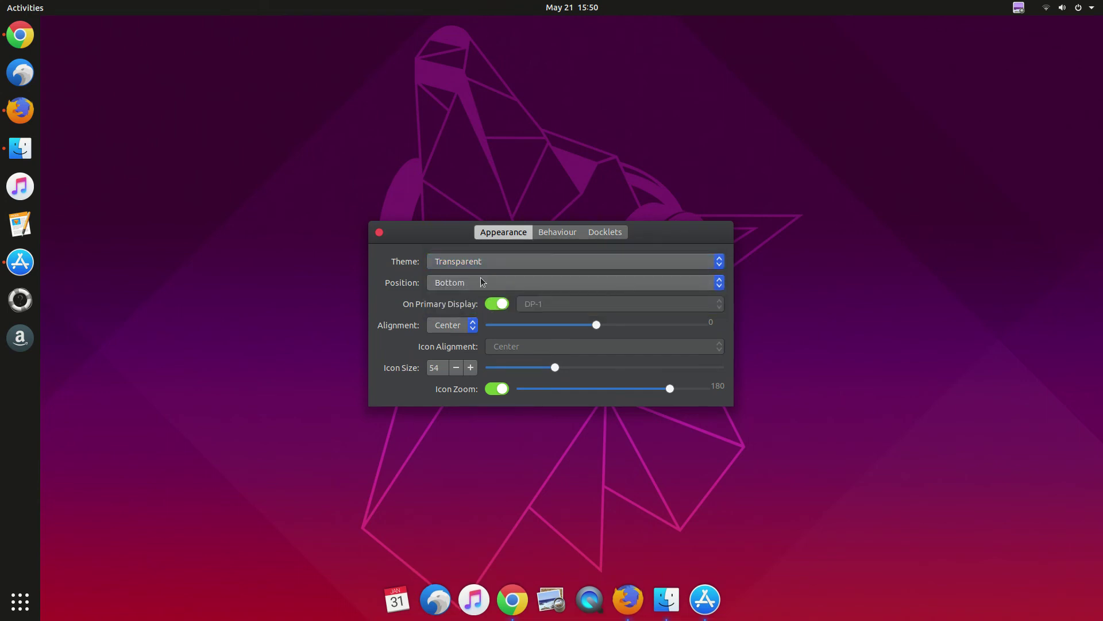
click(476, 262)
click(470, 220)
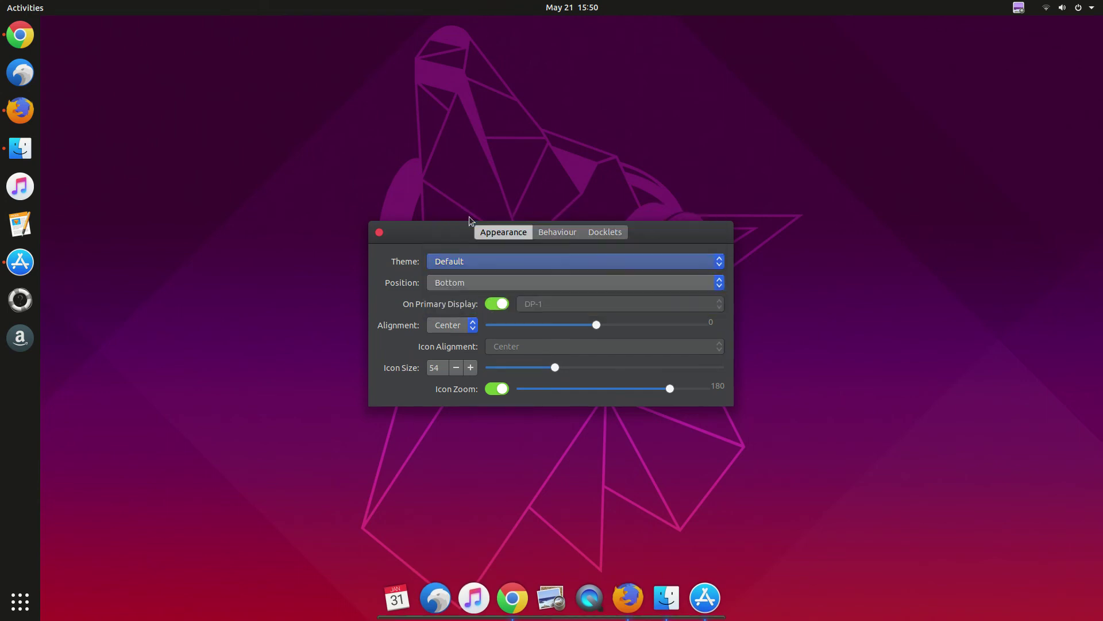
click(477, 269)
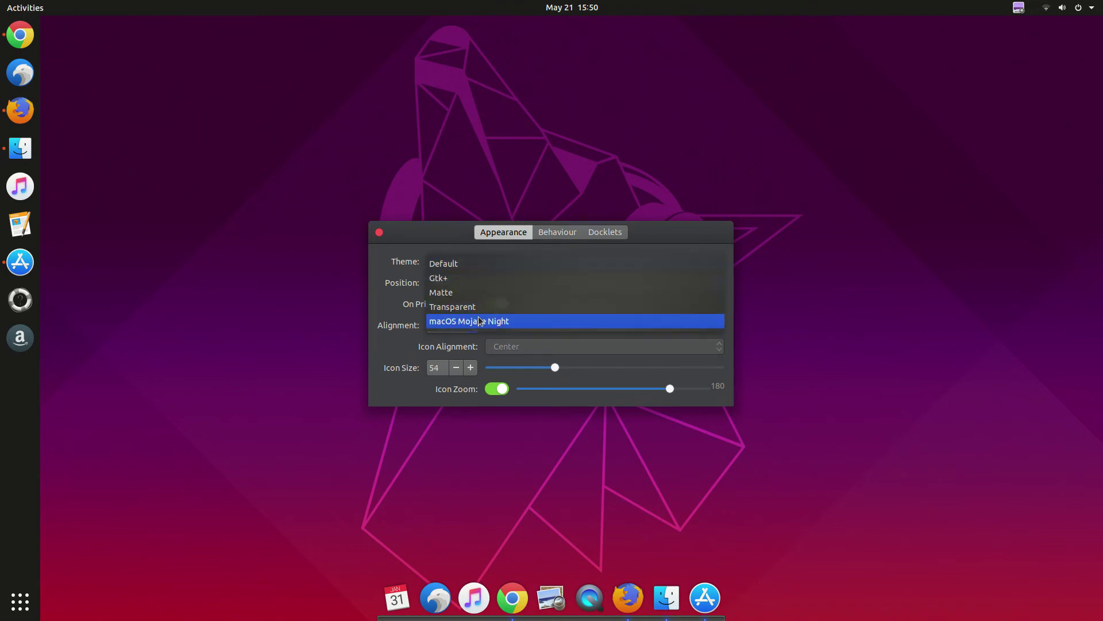
click(479, 321)
scroll(526, 367, down, 2)
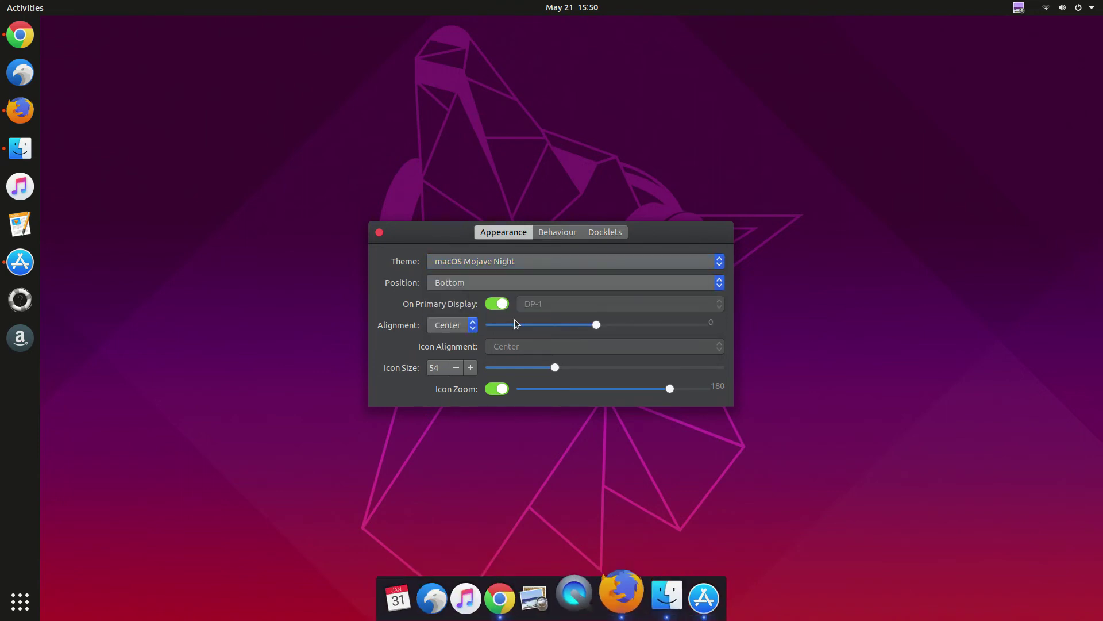
click(554, 233)
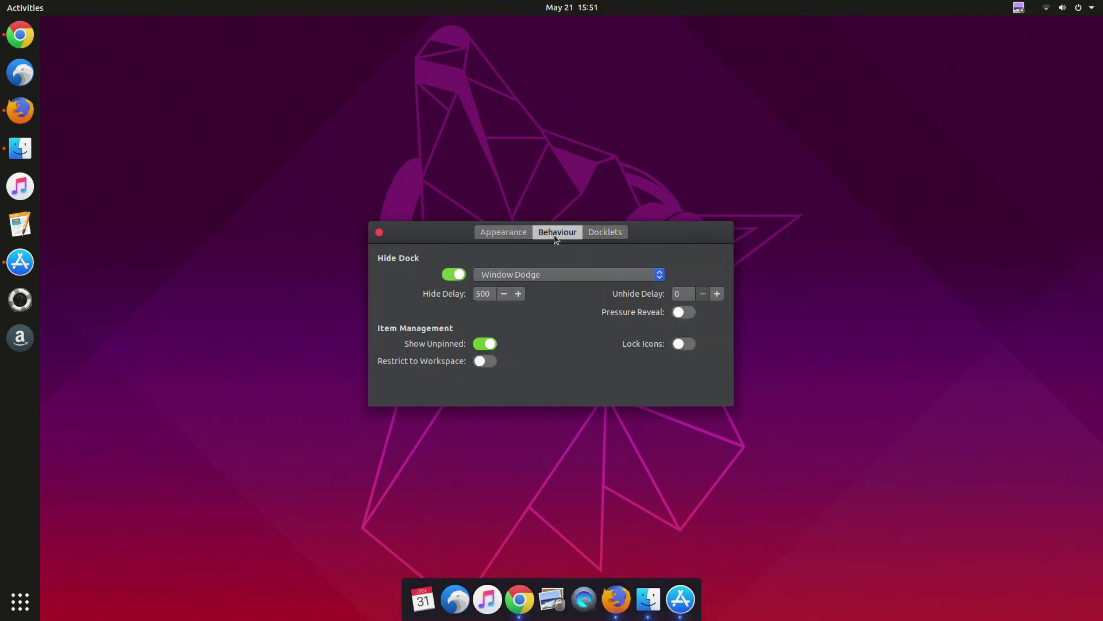
- Set the dock's Hide Dock mode to Intellihide
click(542, 275)
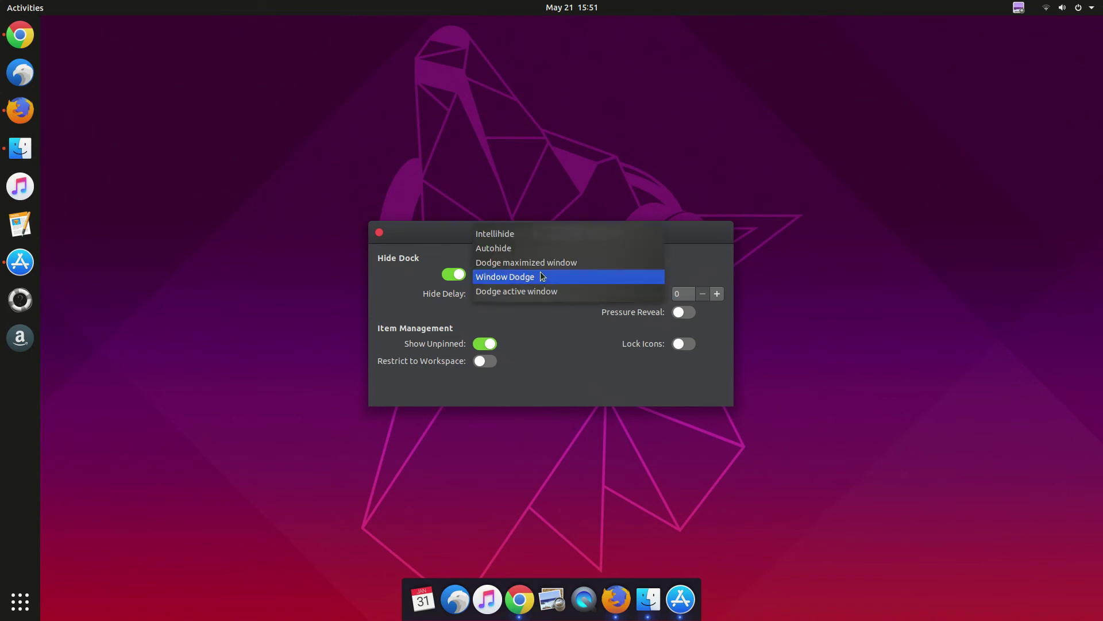
click(512, 235)
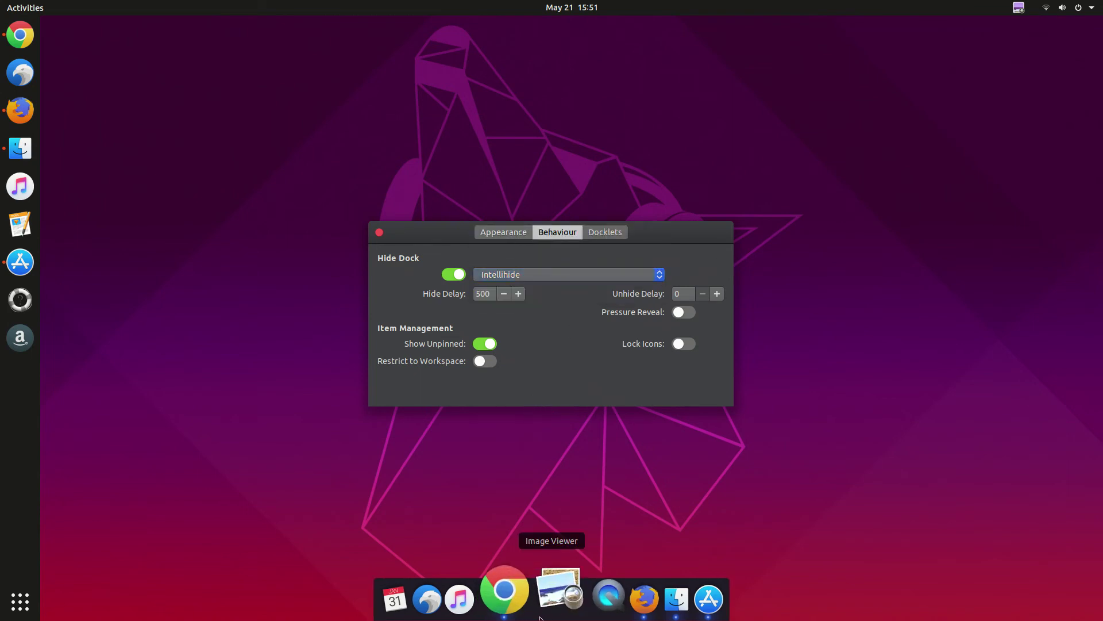
click(520, 599)
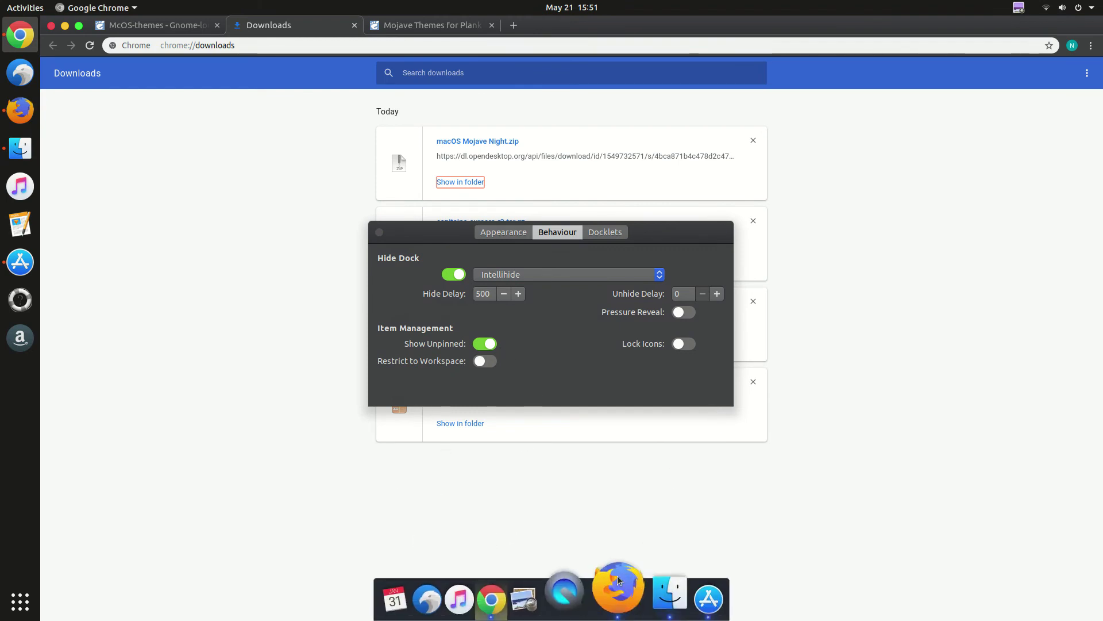
- Add the CPU Monitor and Trash docklets to the dock
click(600, 228)
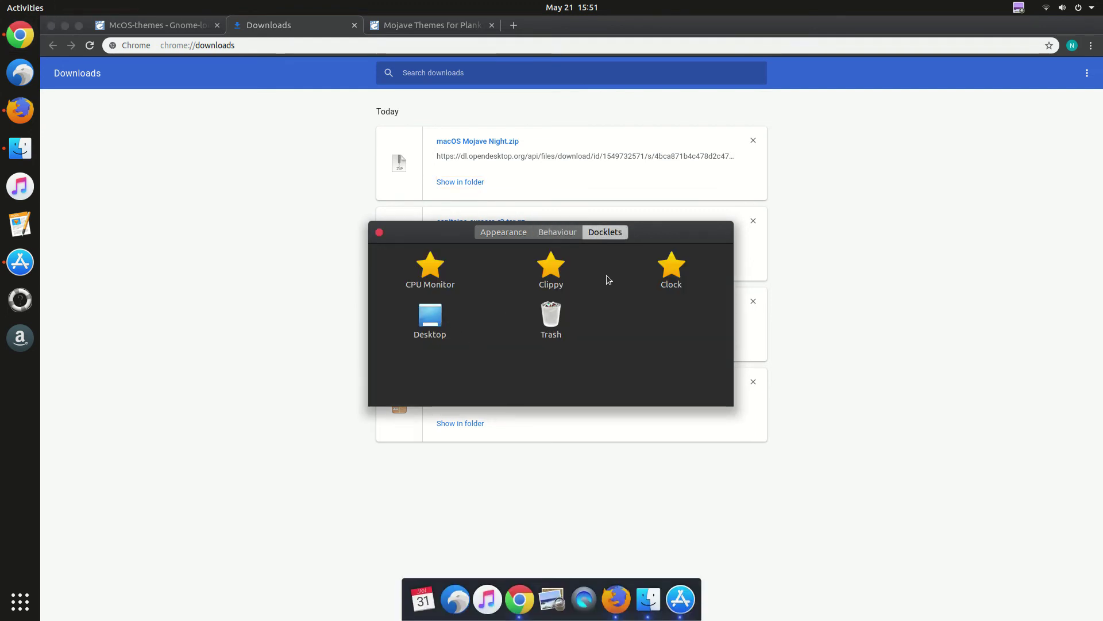
double_click(422, 273)
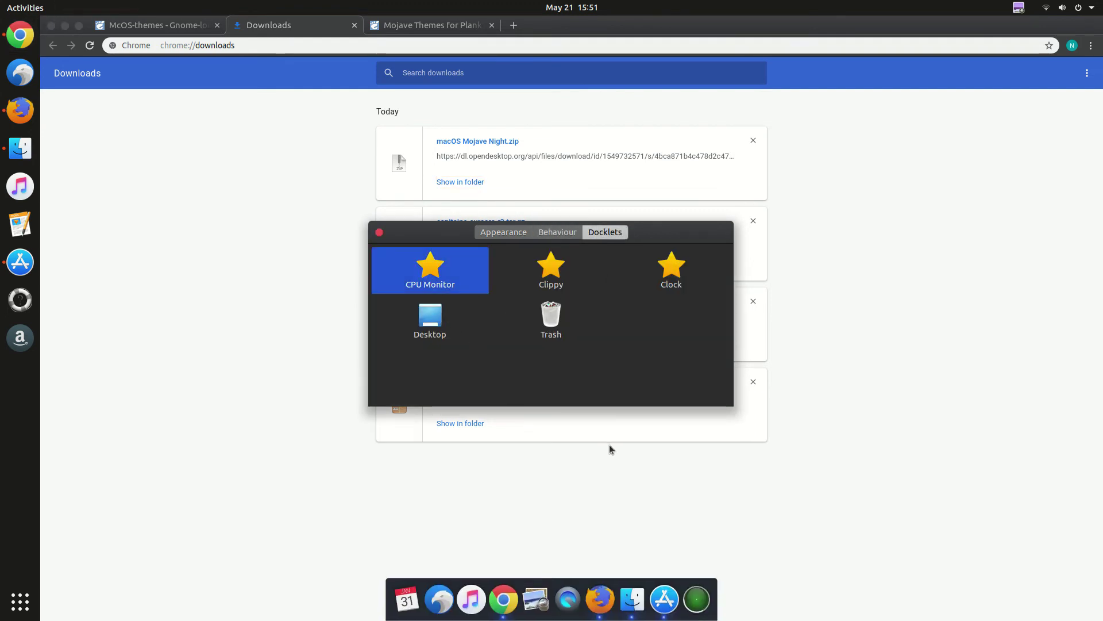
click(562, 269)
click(710, 270)
click(428, 318)
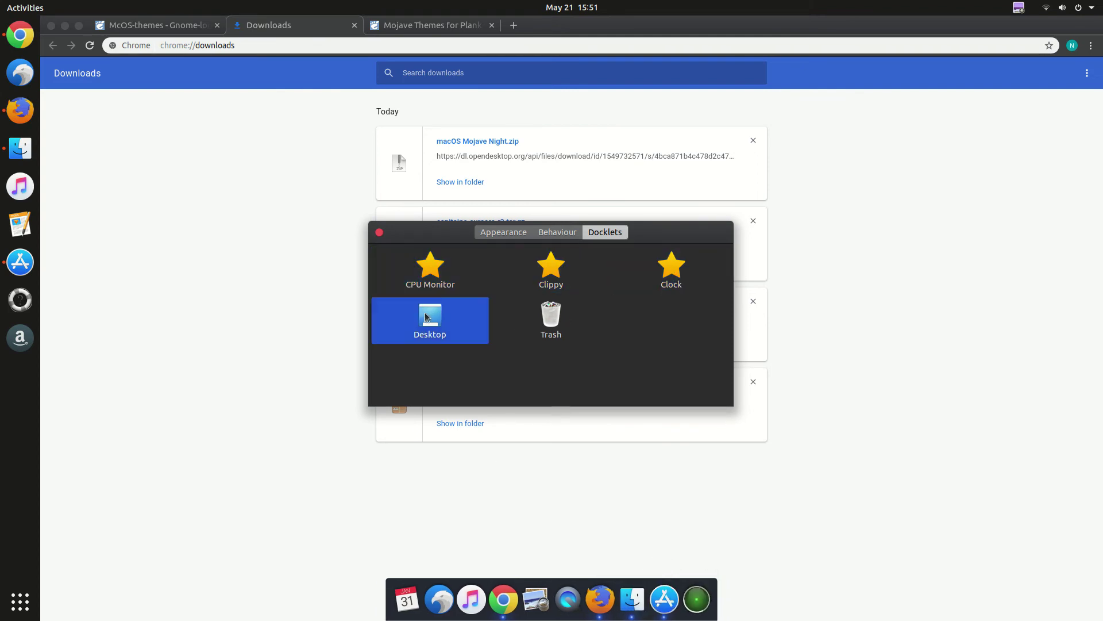
double_click(557, 313)
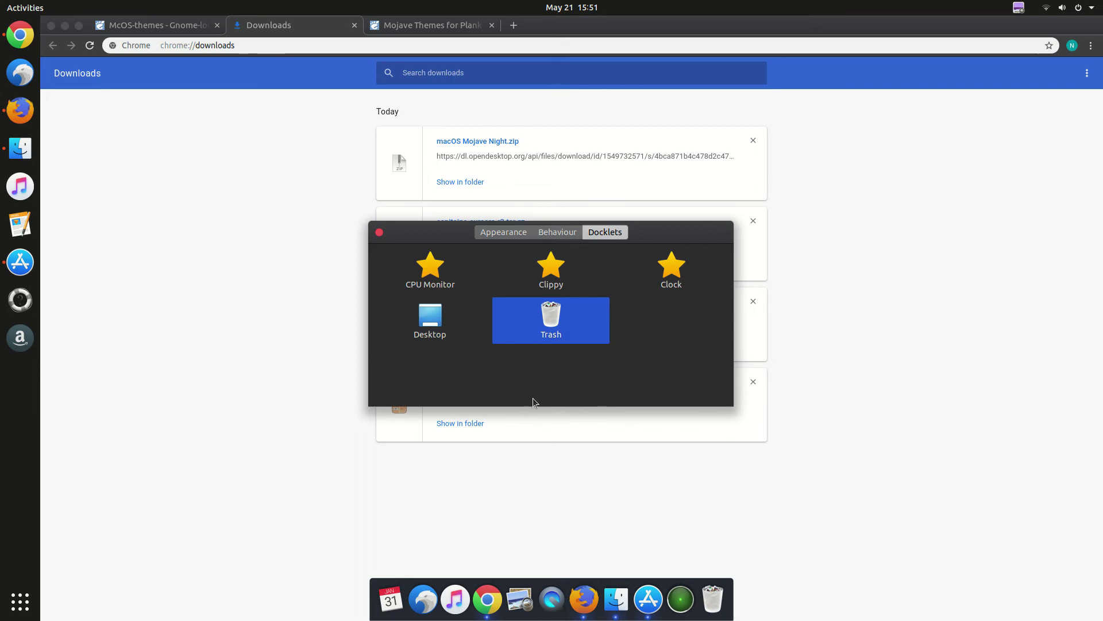
- Empty the trash from the dock's Trash docklet and return to the Behaviour settings
right_click(713, 589)
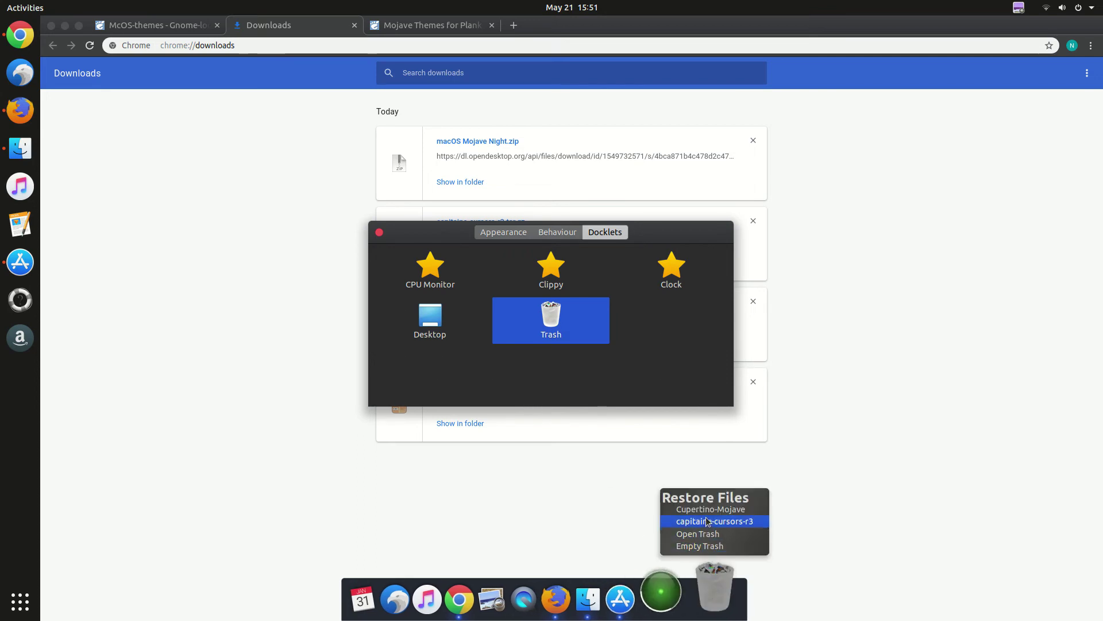
click(705, 545)
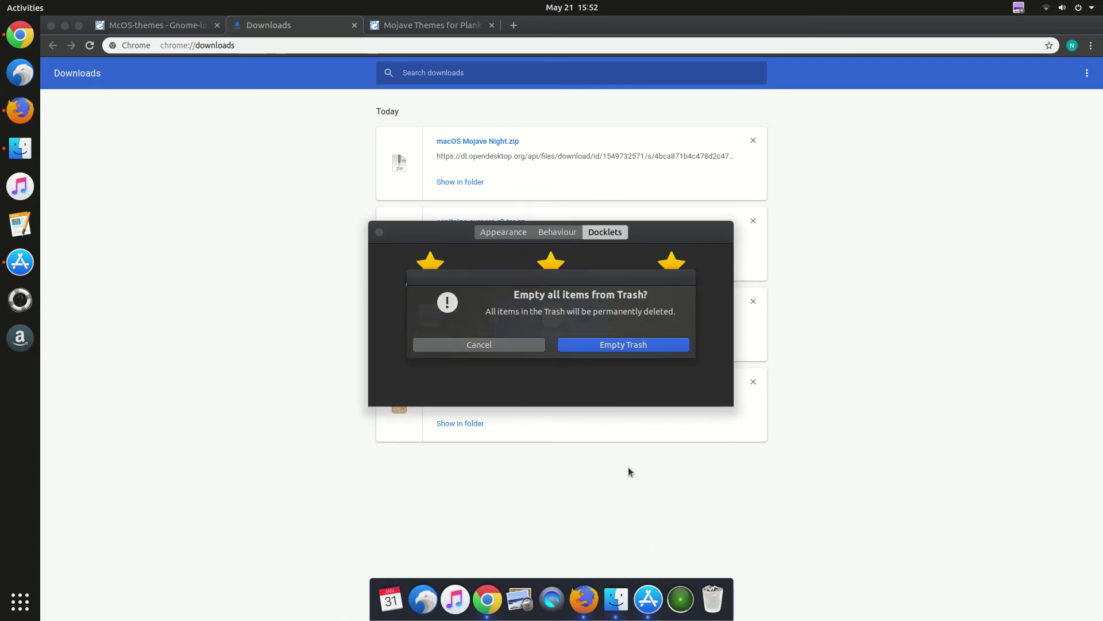
click(616, 347)
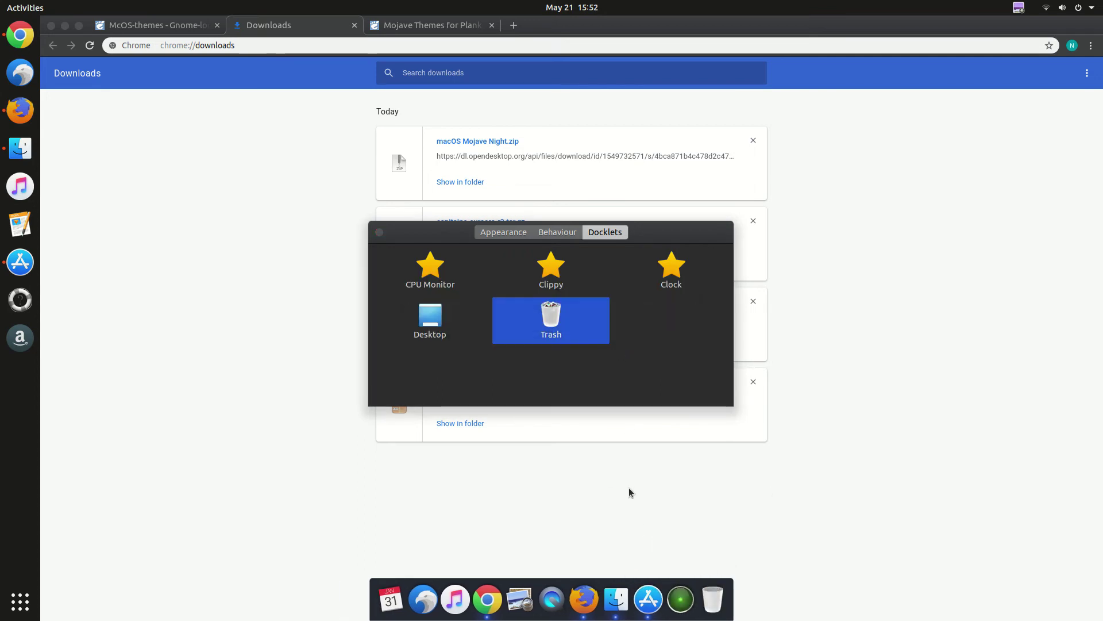
click(497, 233)
click(555, 233)
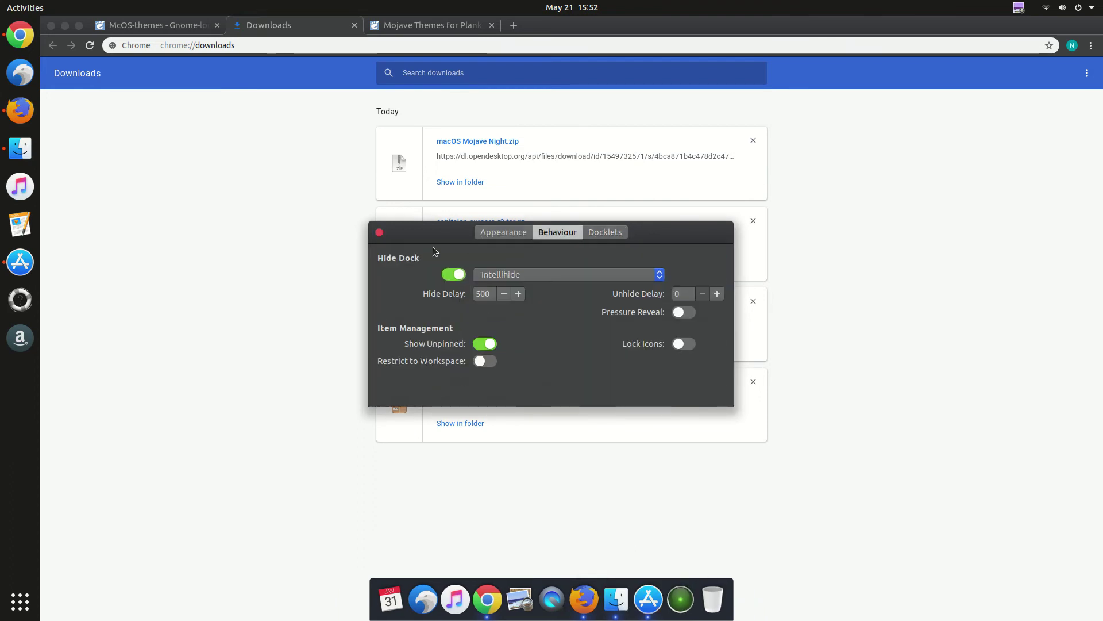
- Close Plank Preferences and open the Dock page in GNOME Settings
click(380, 232)
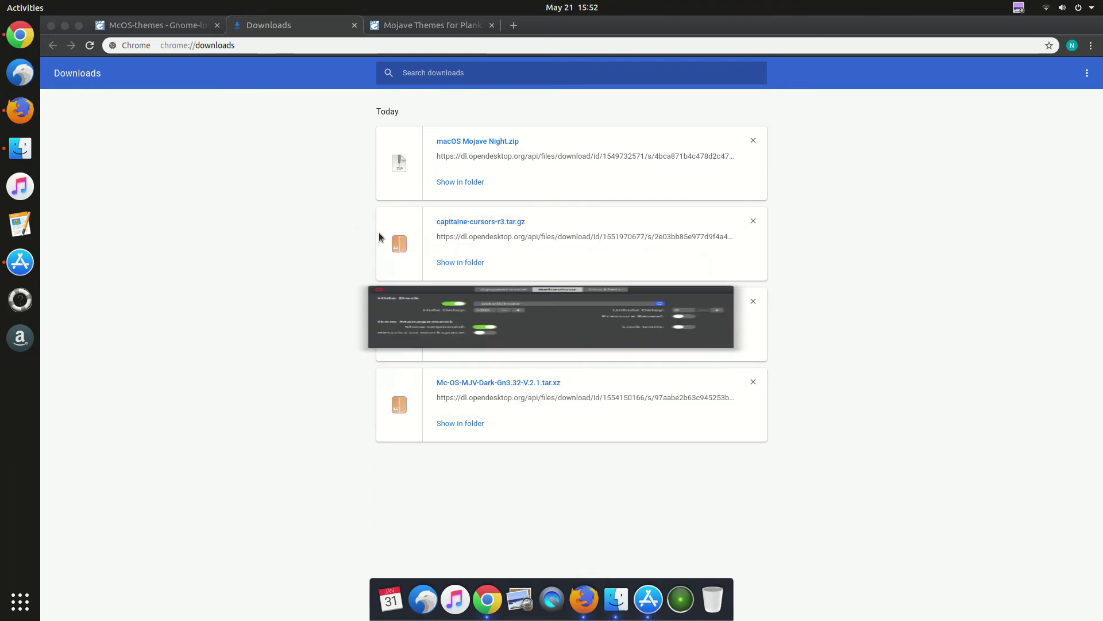
click(65, 25)
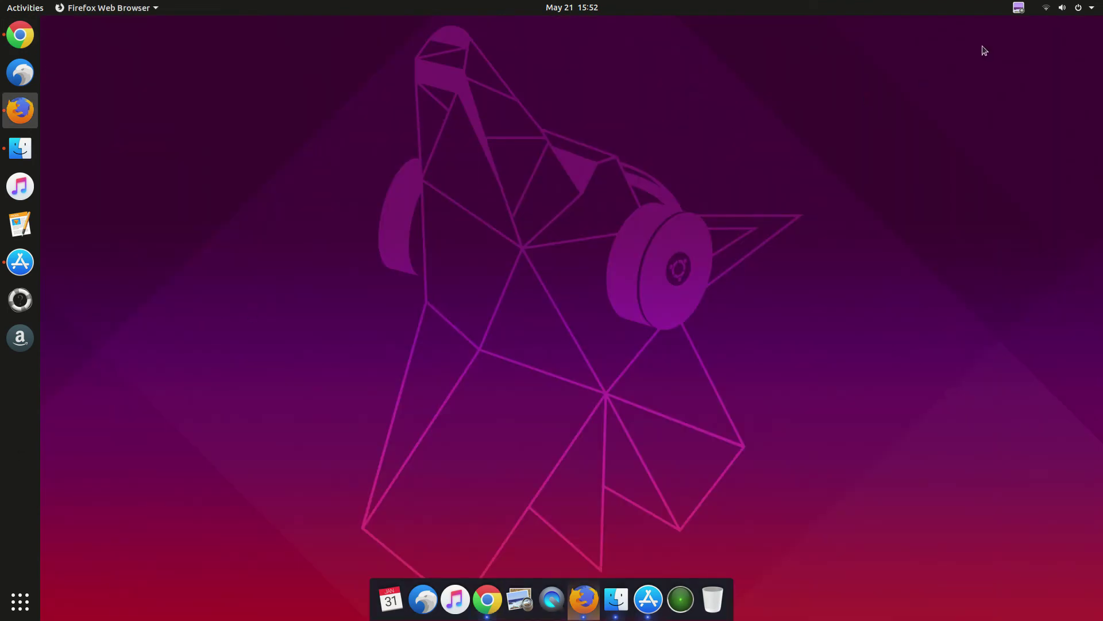
click(1090, 18)
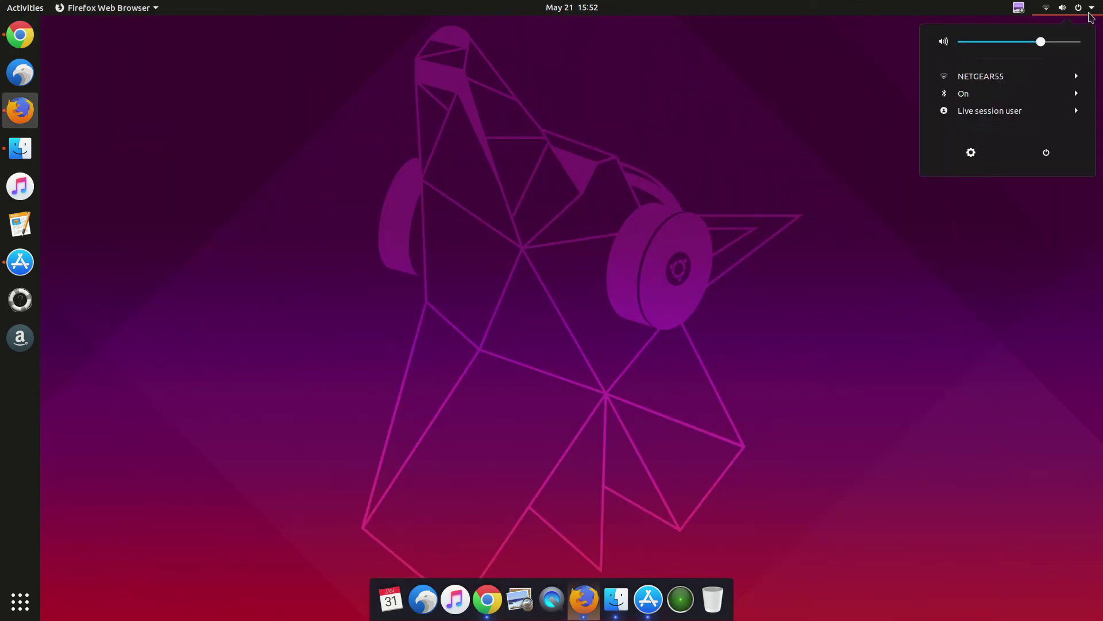
click(981, 157)
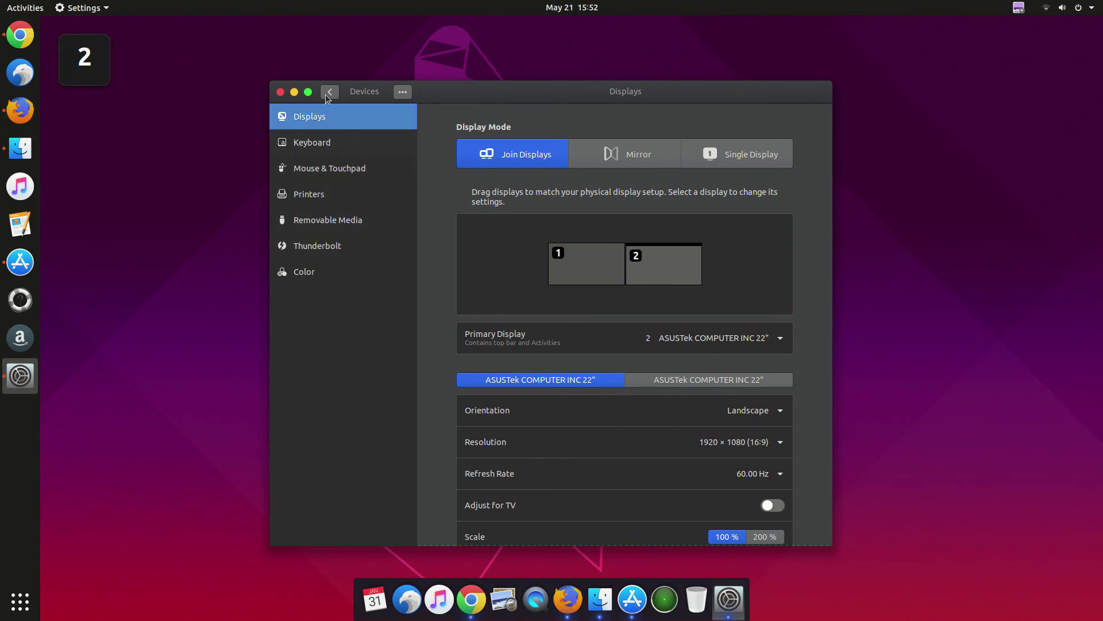
click(326, 96)
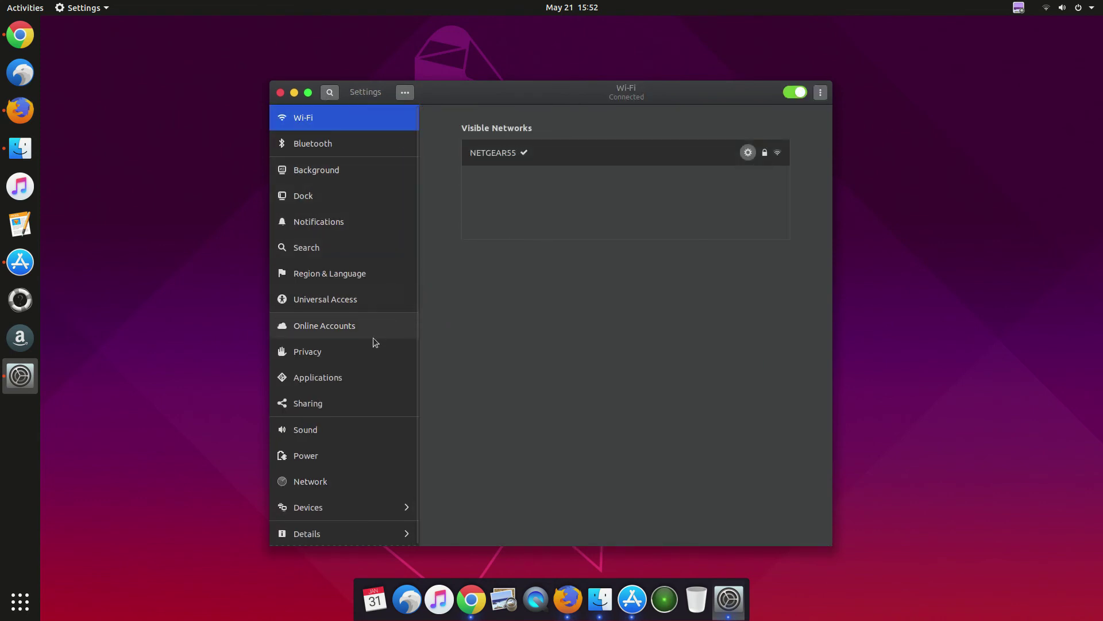
click(334, 205)
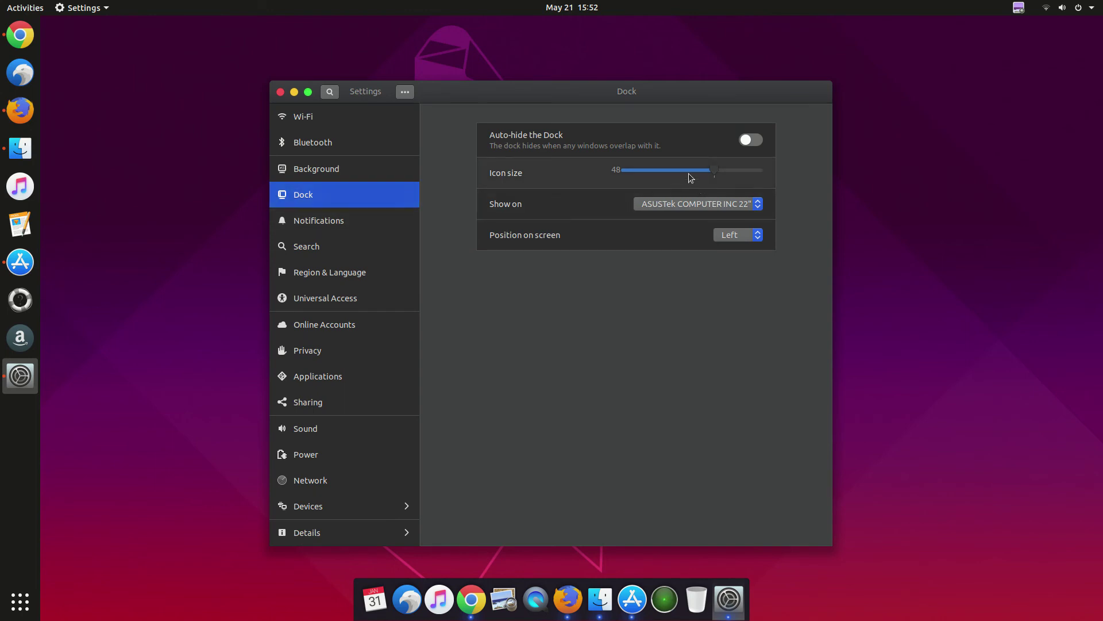
- Shrink the dock icon size from 48 to 30 and turn on Auto-hide the Dock
click(739, 172)
drag(739, 173, 667, 173)
click(749, 141)
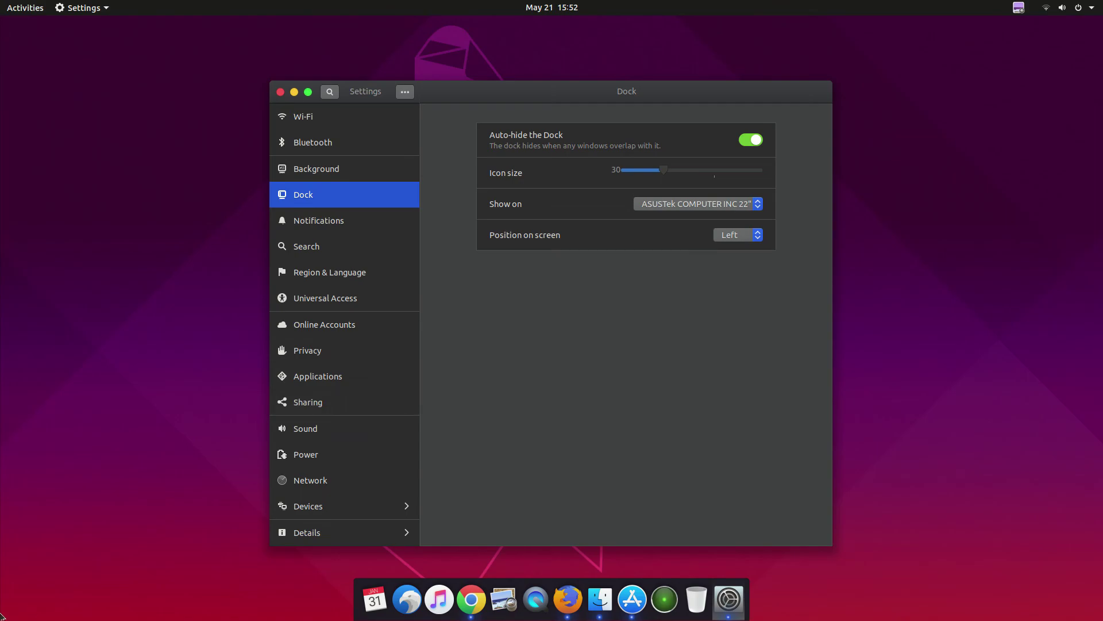
- Close Settings and search Chrome images for 'macos mojave wallpaper 4k'
click(280, 92)
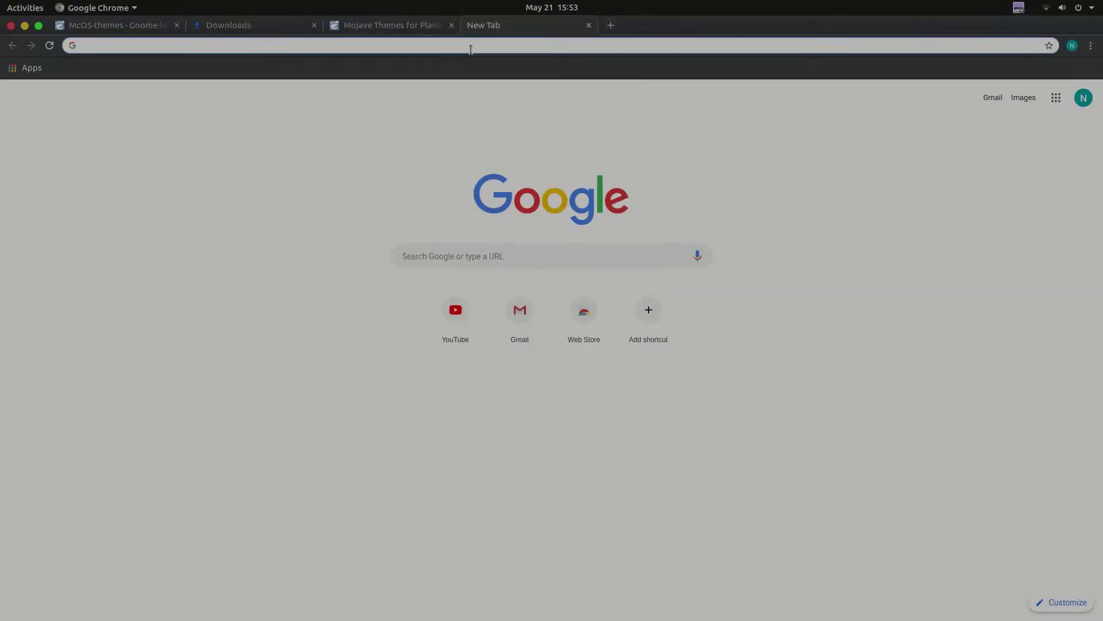
text(macos mojave wallpaper)
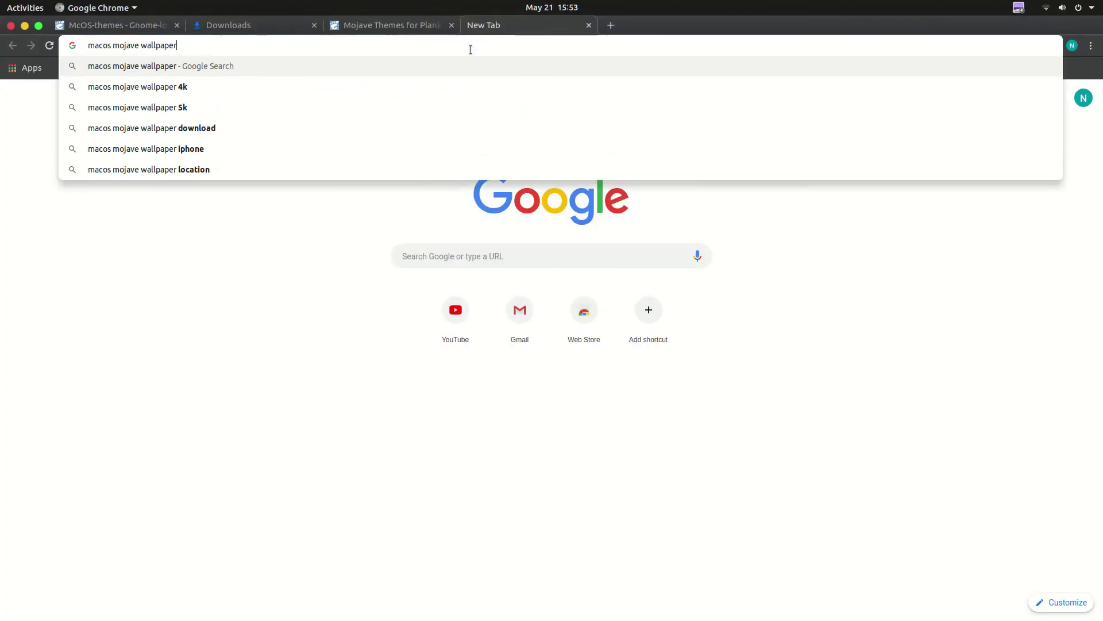
key(Down)
key(Return)
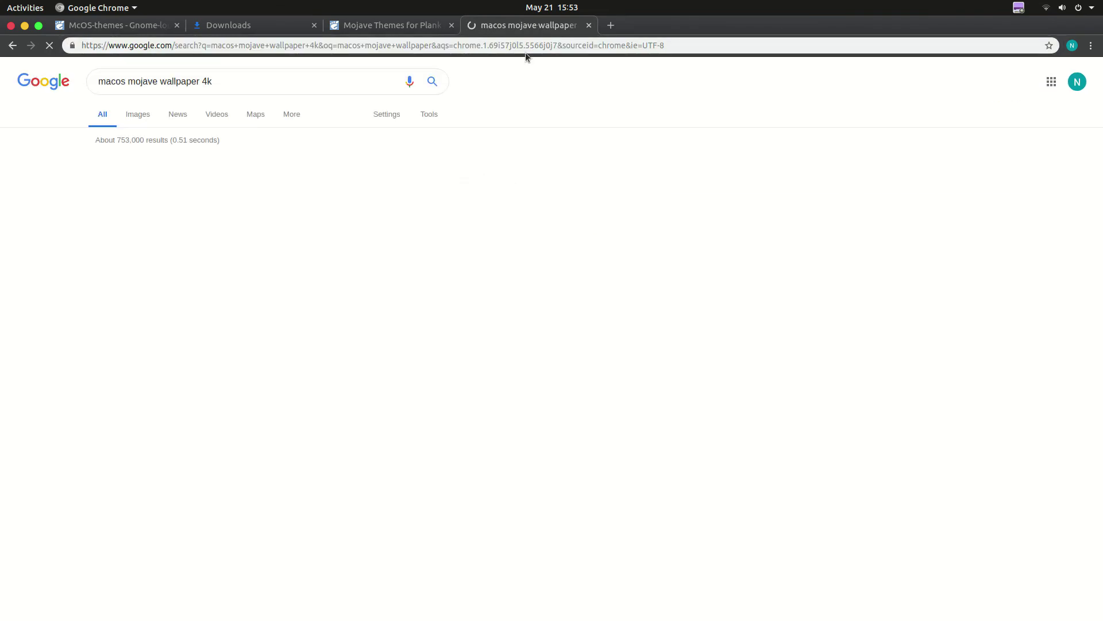
click(142, 115)
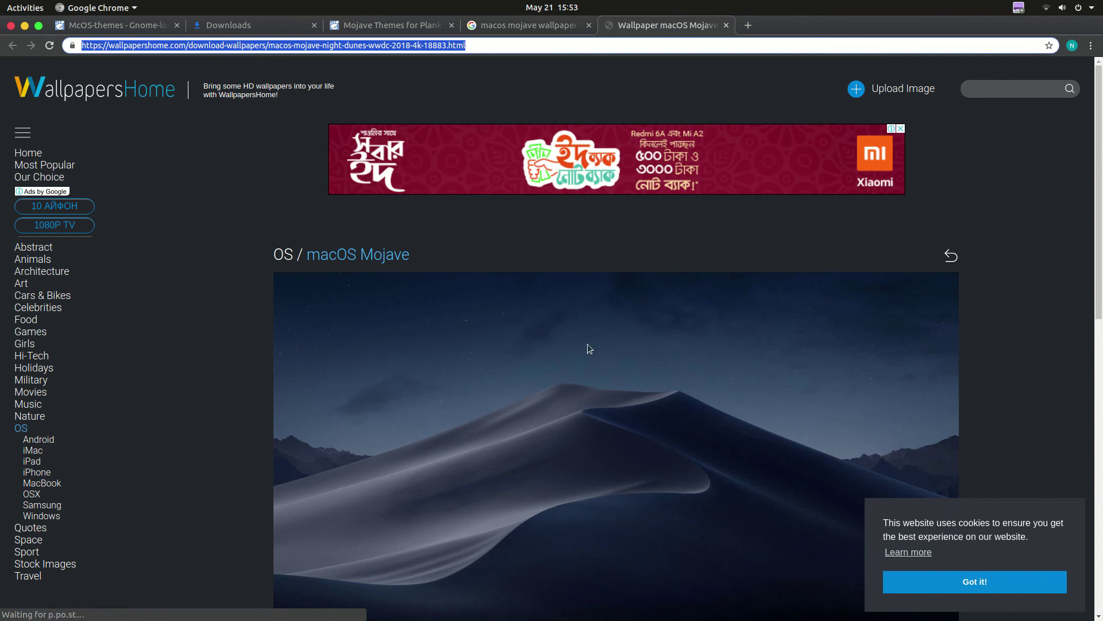
- Download the Mojave night dunes wallpaper at a smaller resolution and 3840x2160, then list downloads
scroll(481, 378, down, 5)
scroll(517, 437, down, 4)
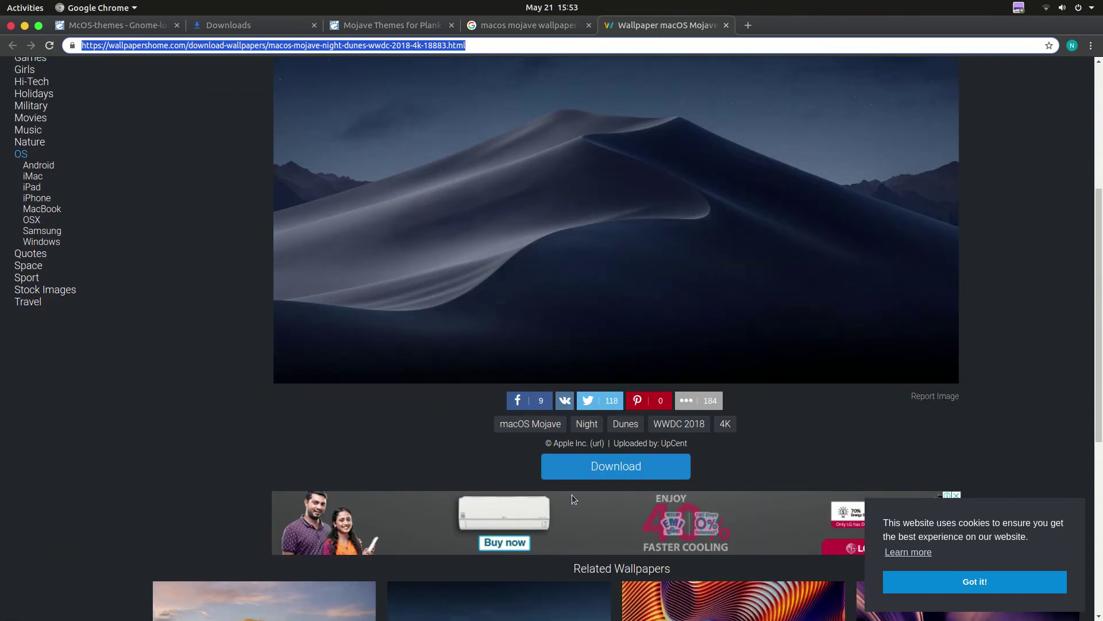
click(586, 466)
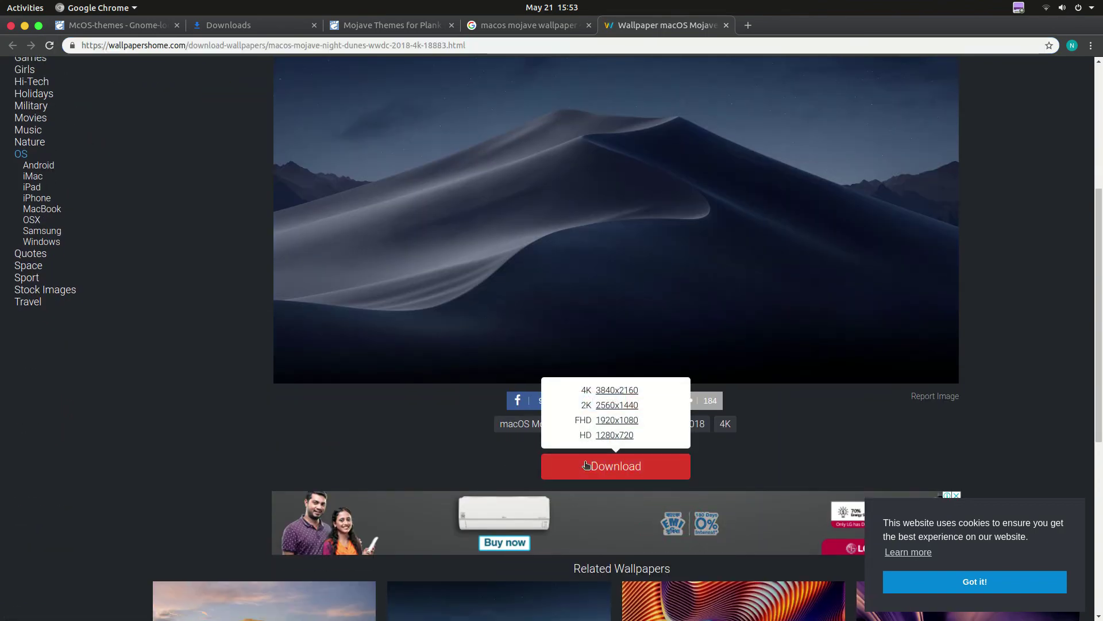
click(613, 433)
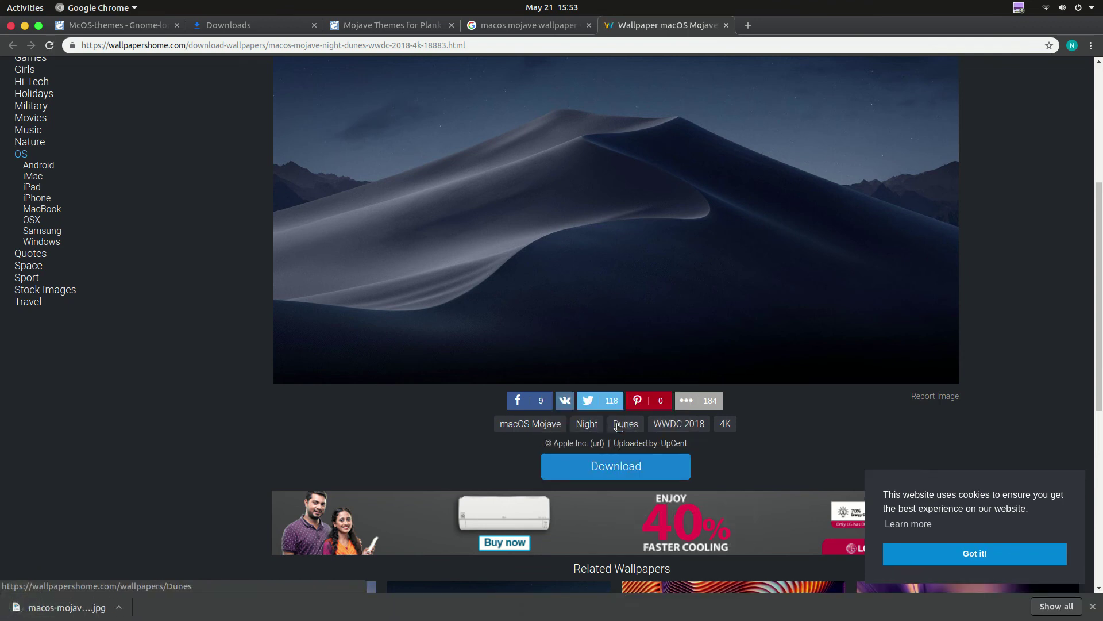
mouse_move(614, 469)
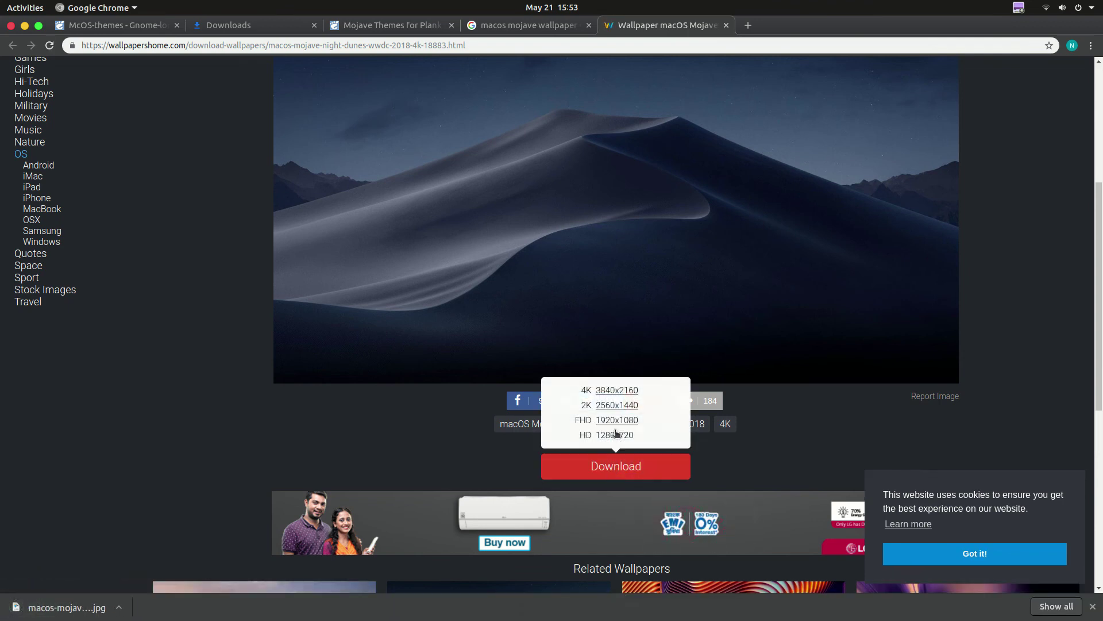
click(609, 390)
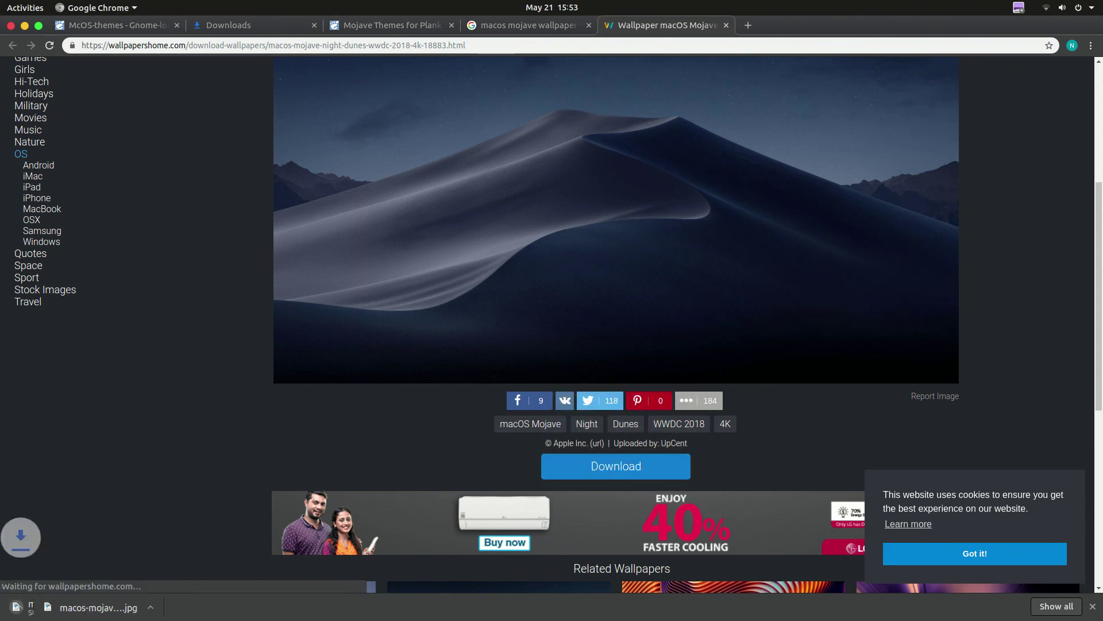
key(ctrl+j)
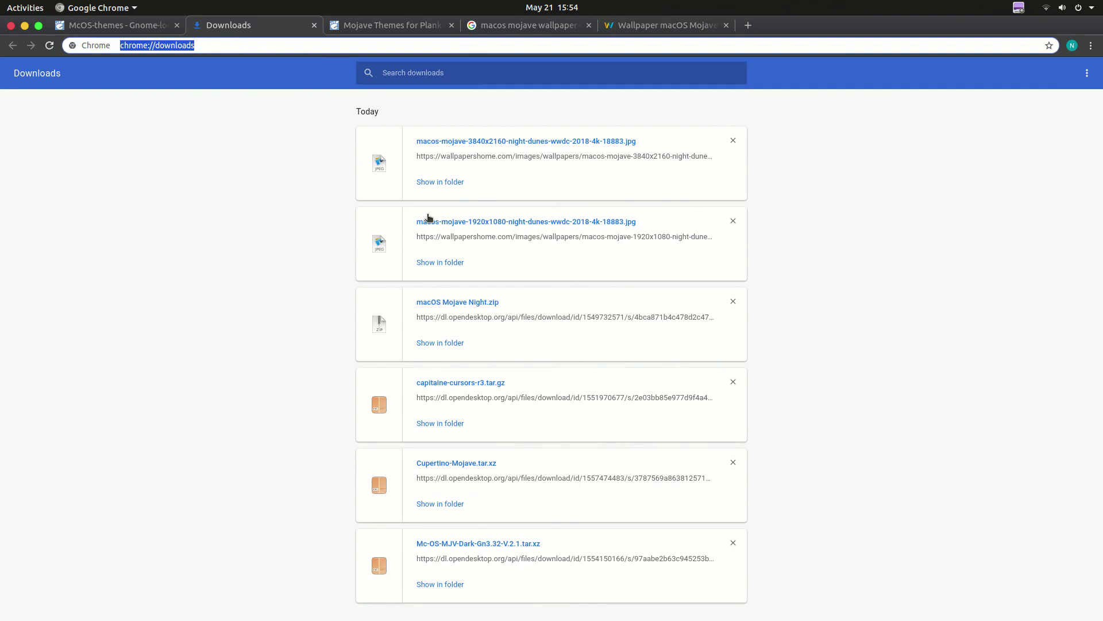
- Set the downloaded macos-mojave-3840x2160 JPG as wallpaper from Files, then close Files and minimize Chrome
click(426, 183)
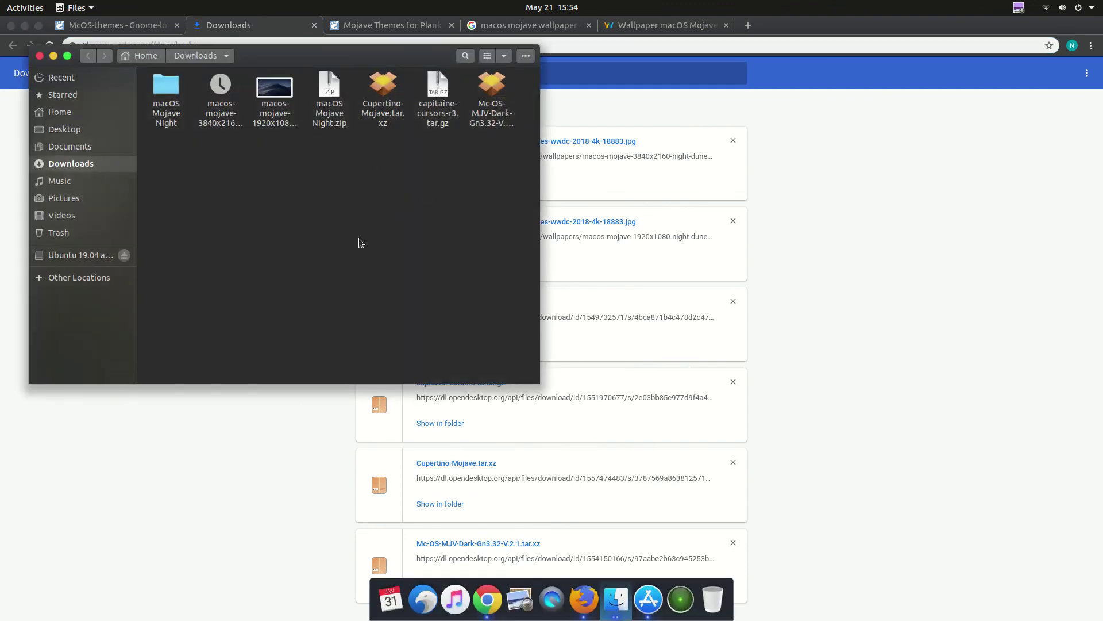
right_click(226, 99)
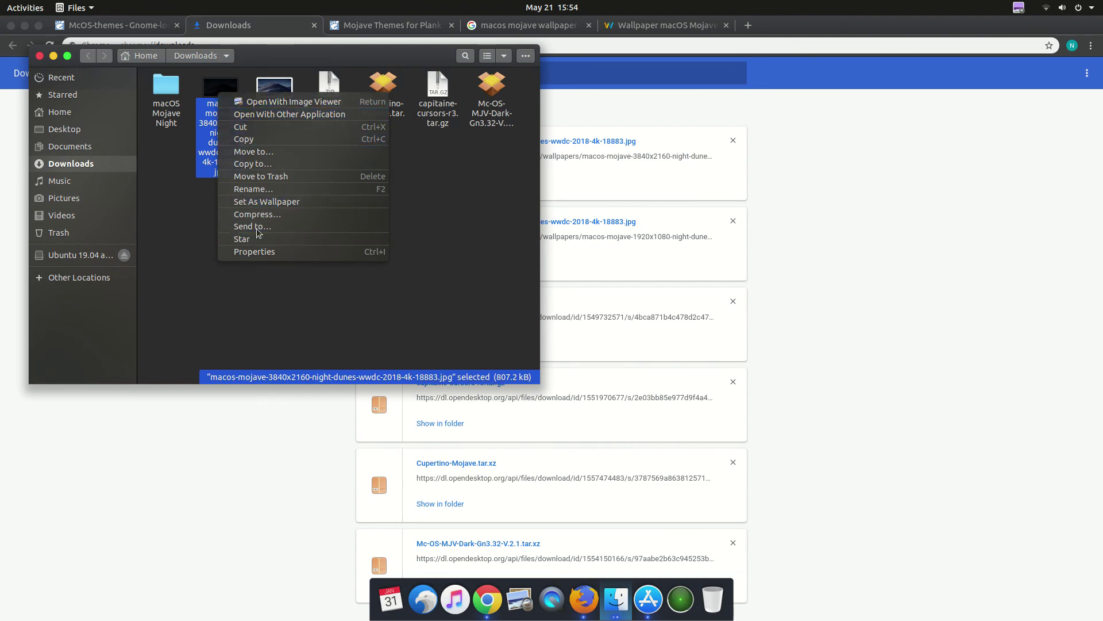
click(315, 203)
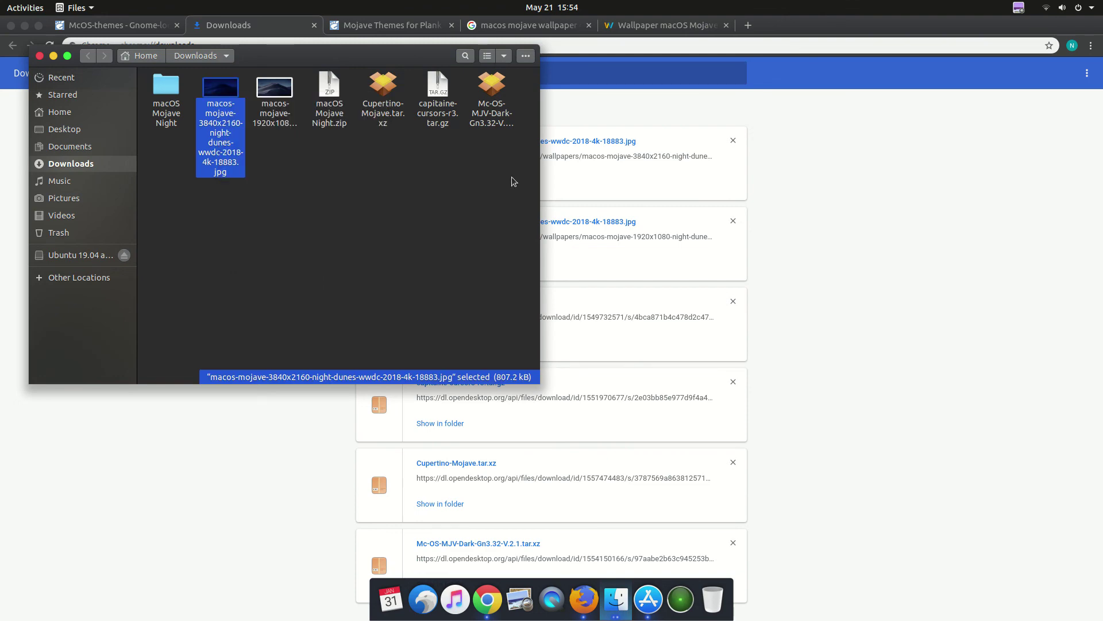
click(39, 55)
click(489, 600)
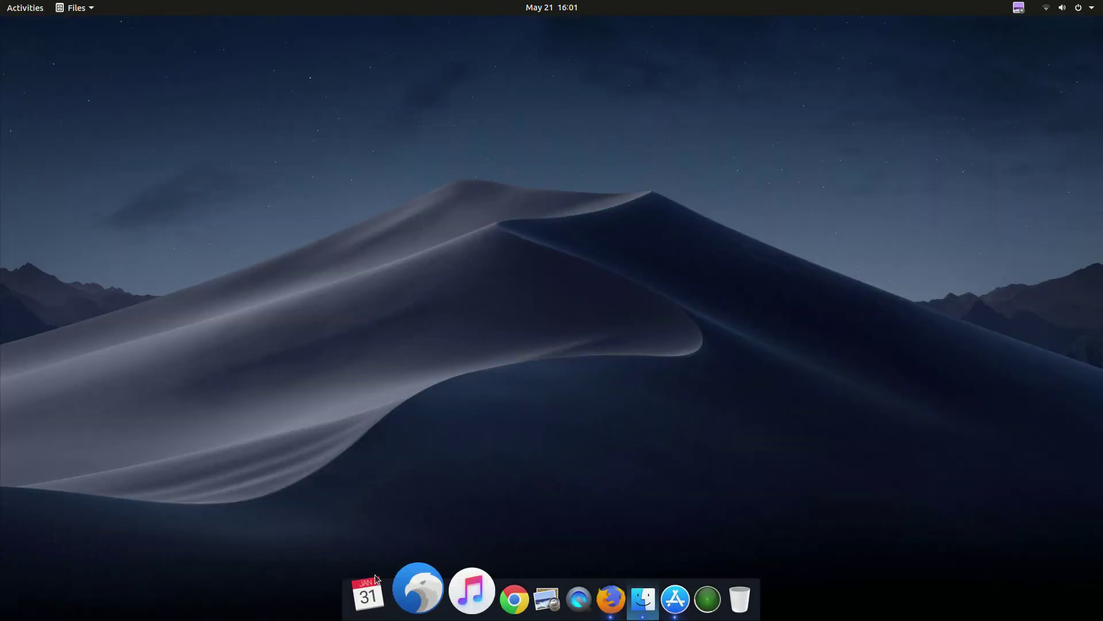
- Restore and minimize the Chrome window, then launch Firefox from the dock
click(493, 603)
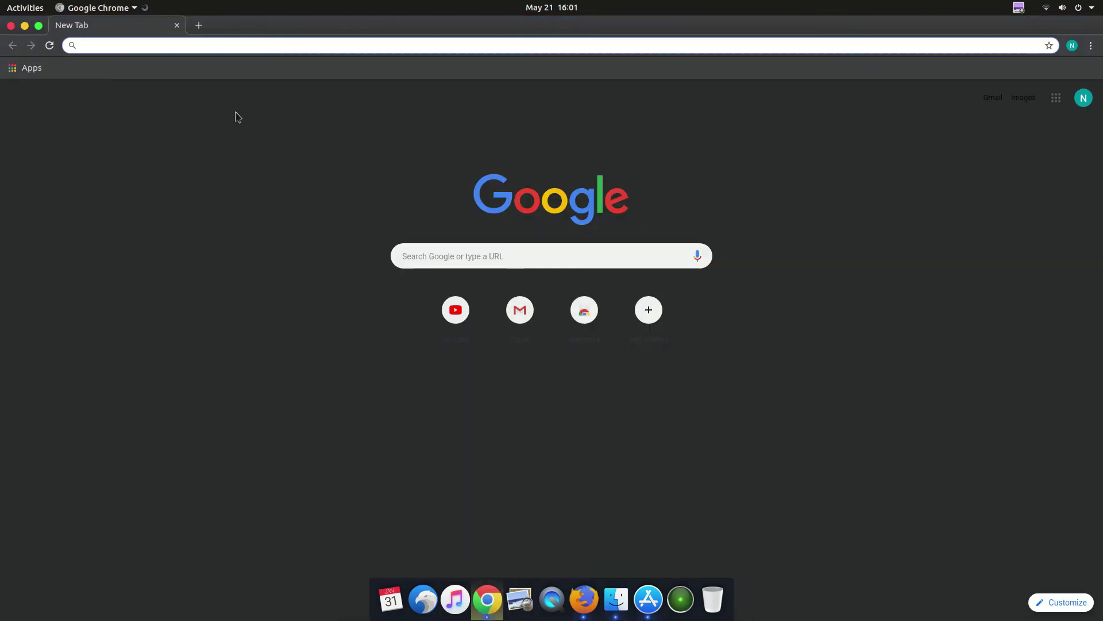
click(25, 26)
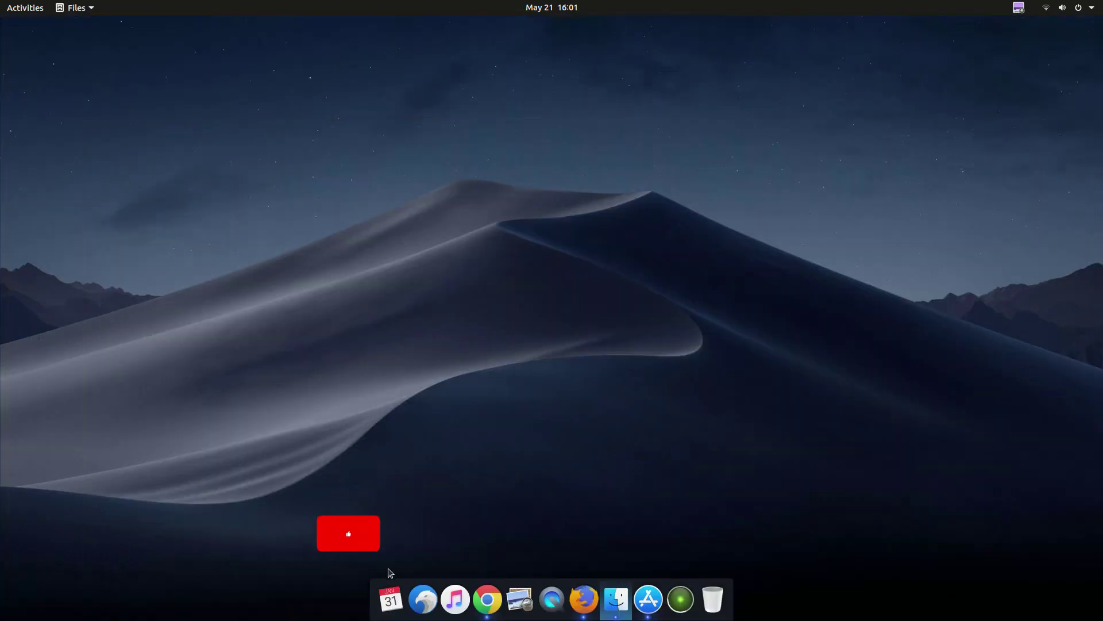
click(482, 595)
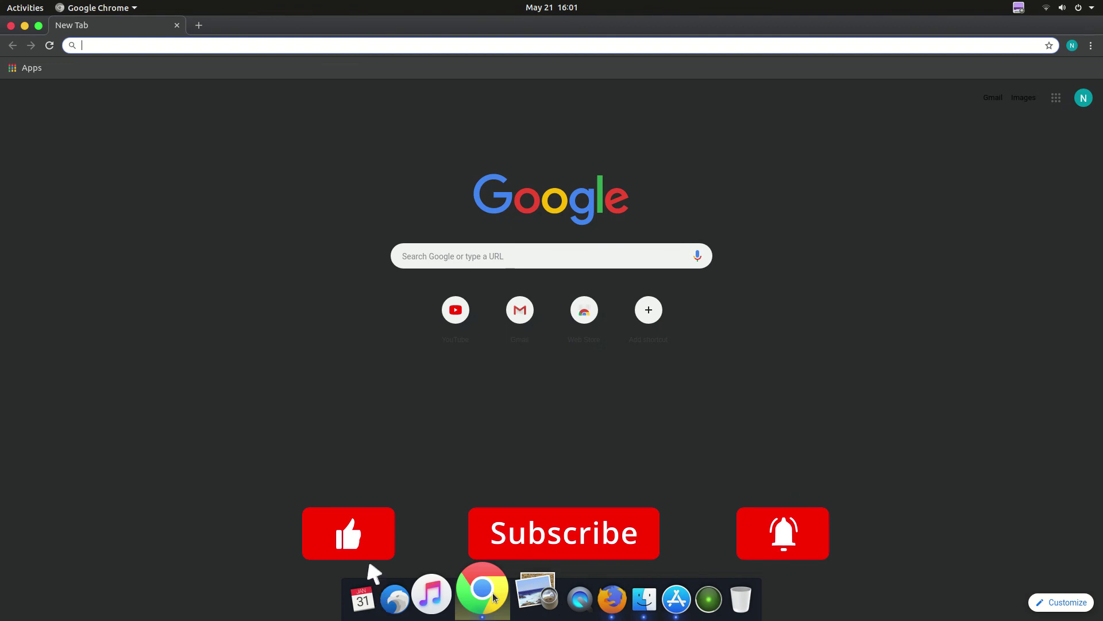
click(493, 598)
click(584, 600)
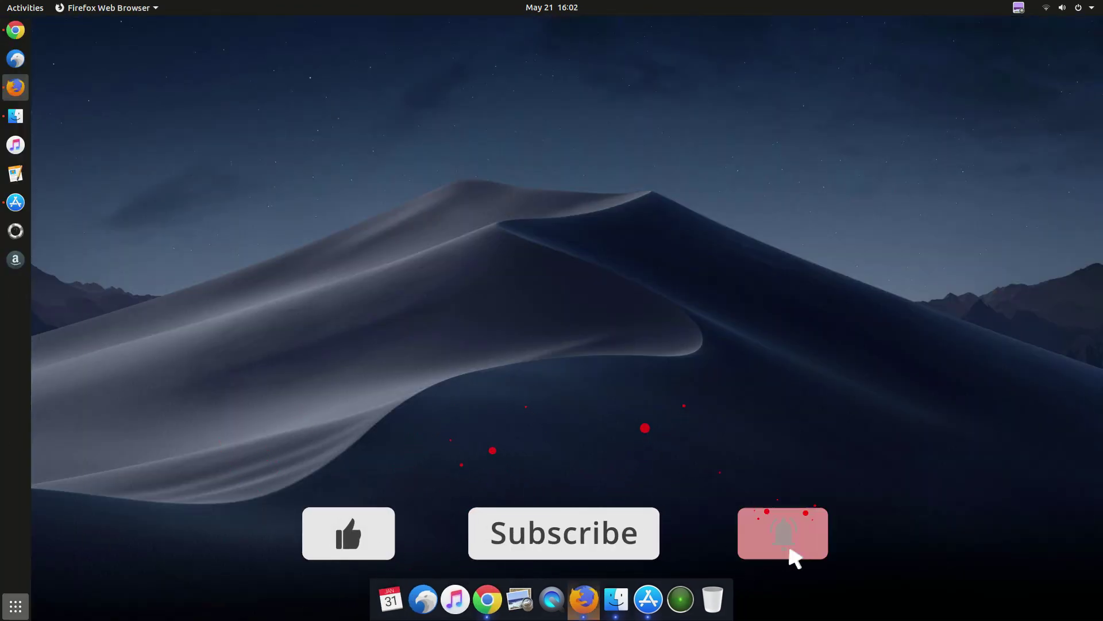
- Browse the Show Applications grid, then return to the desktop
click(16, 606)
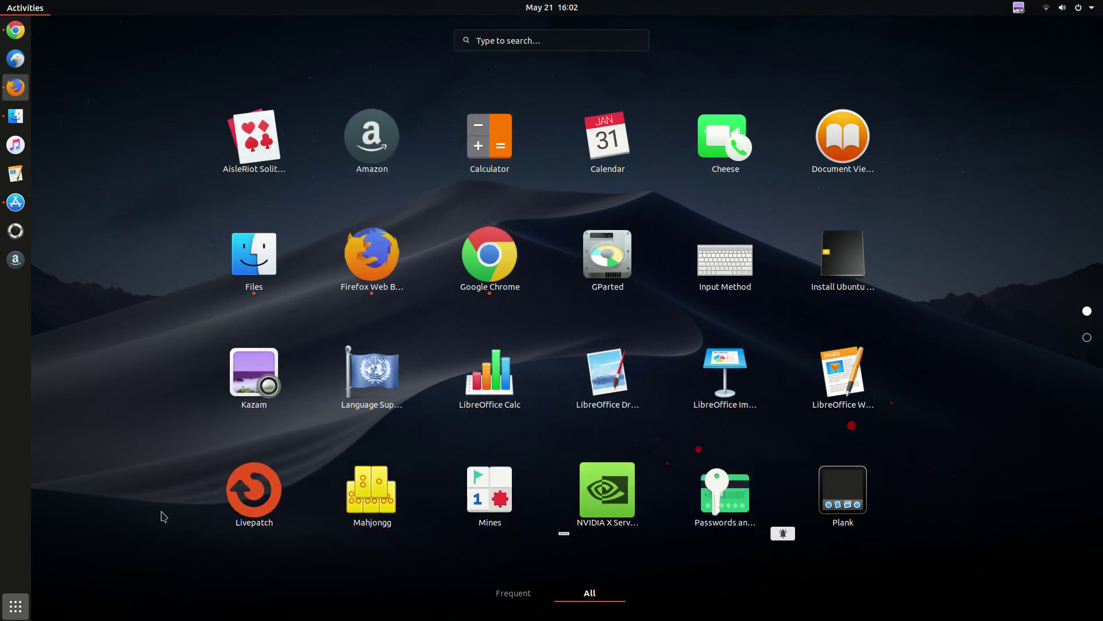
scroll(164, 516, down, 1)
scroll(163, 516, up, 1)
scroll(163, 516, down, 1)
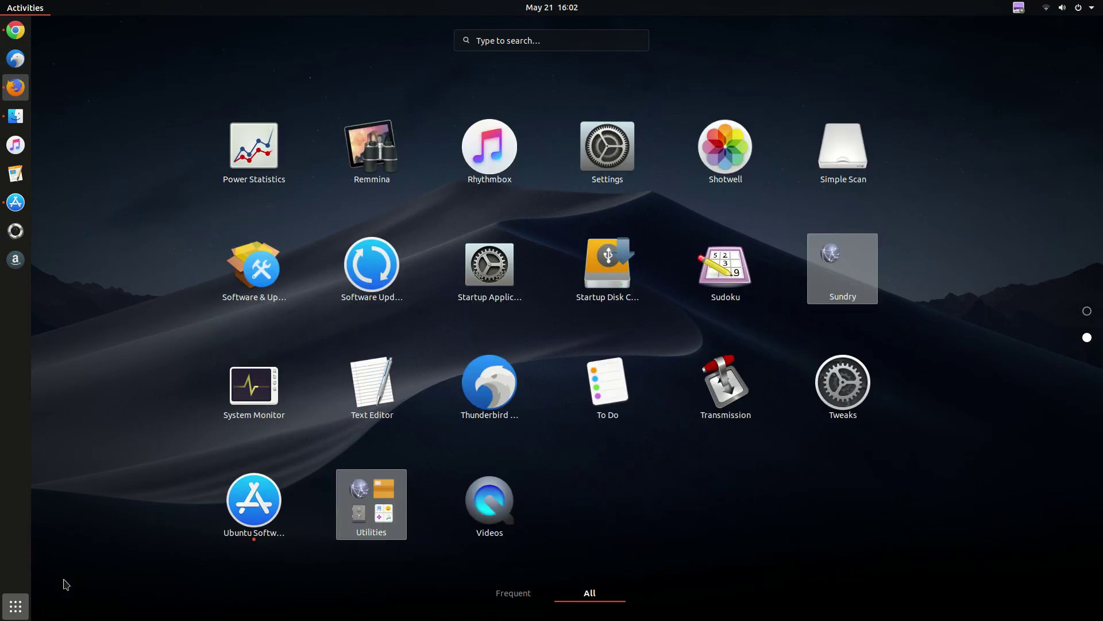
click(23, 611)
key(Escape)
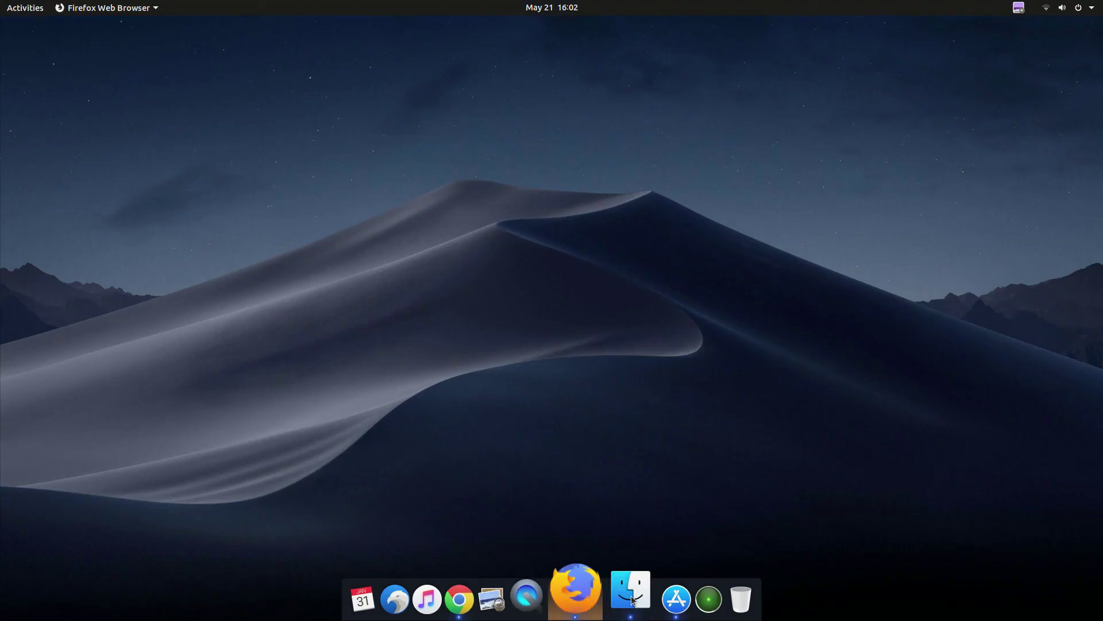
- Open and close the software store, then launch Ubuntu Software from the app grid
click(661, 595)
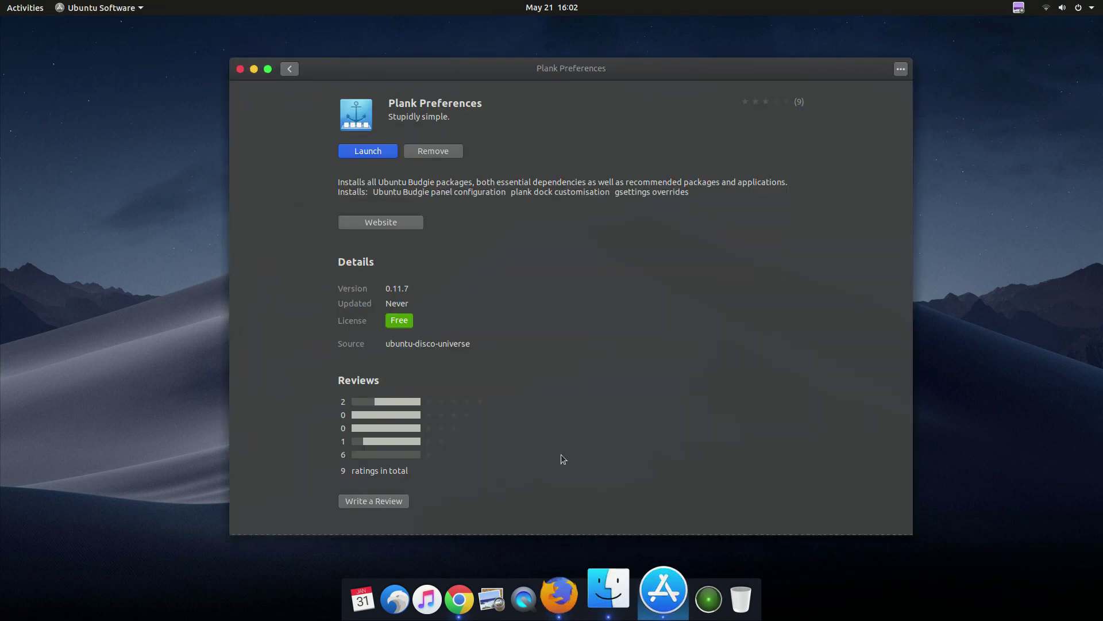
click(241, 69)
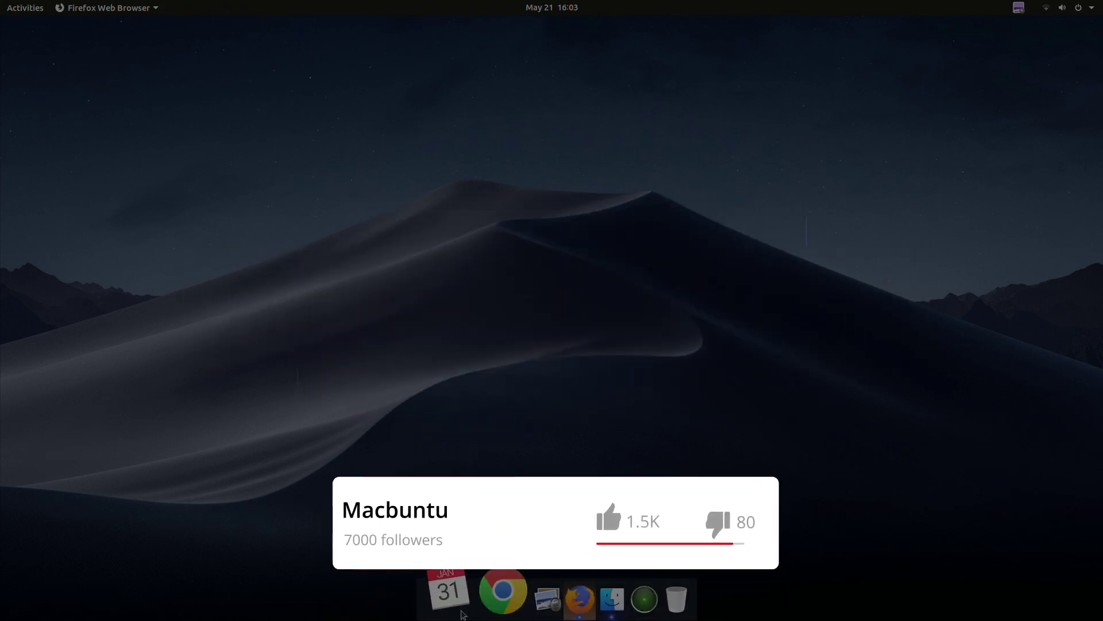
key(super+a)
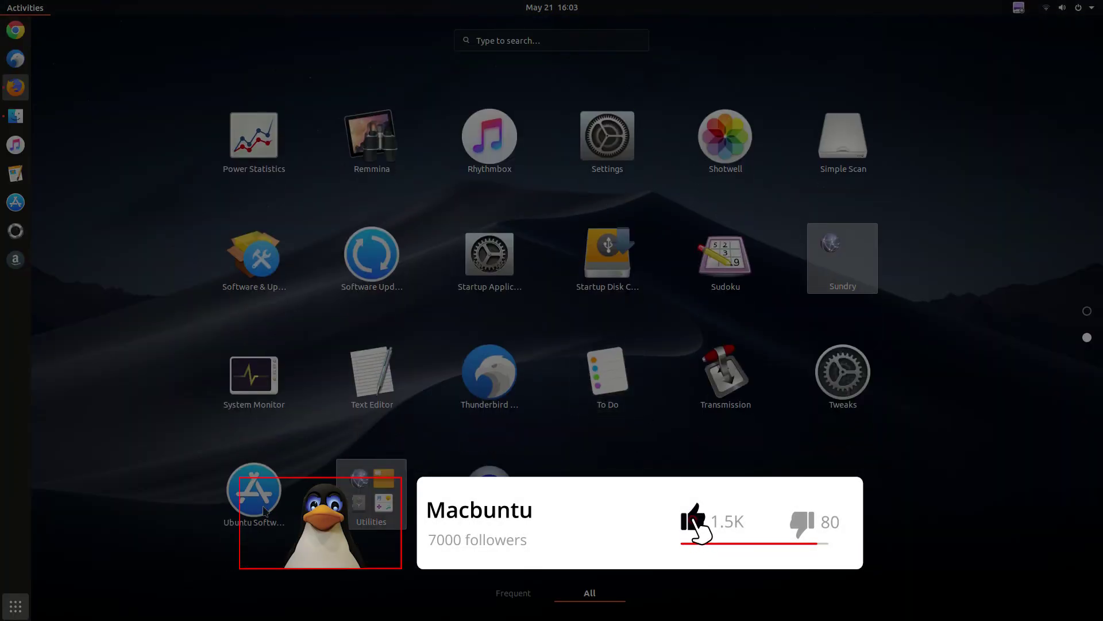
click(253, 491)
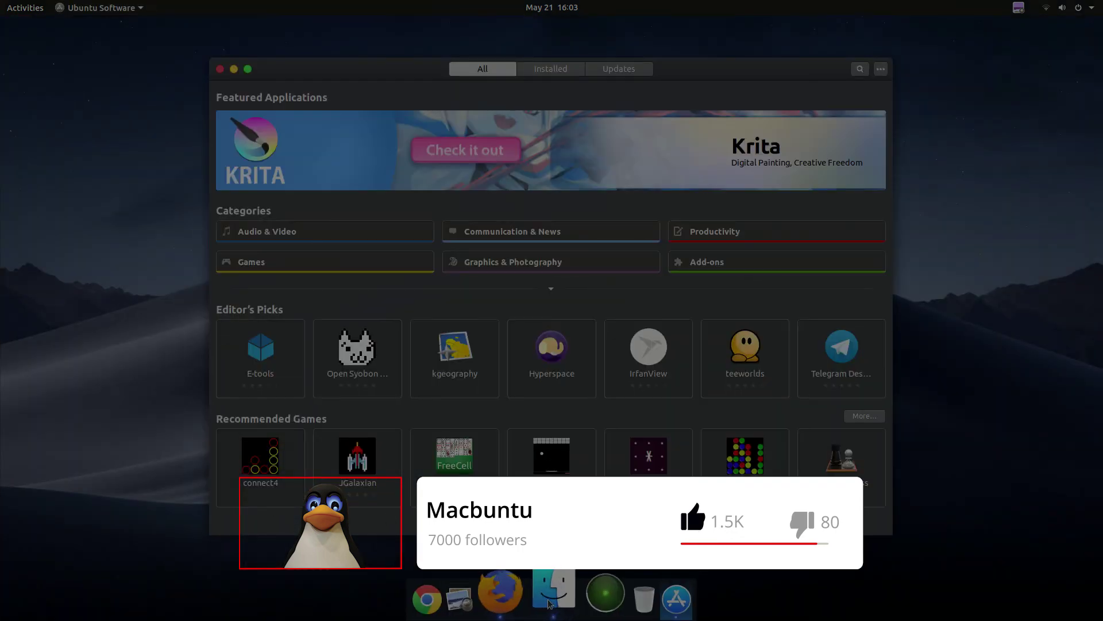